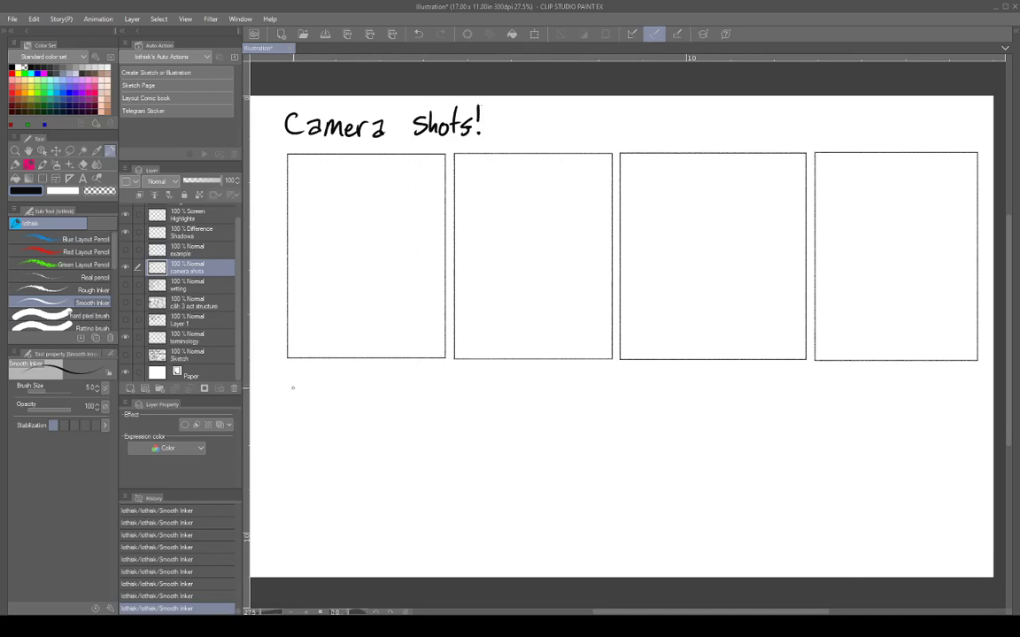
# Step: Write "Medium shot" below the first panel and draw two people with round heads, shoulders and torsos inside it
pyautogui.moveTo(287, 389)
pyautogui.mouseDown()
pyautogui.moveTo(286, 401)
pyautogui.moveTo(336, 405)
pyautogui.moveTo(320, 402)
pyautogui.moveTo(340, 393)
pyautogui.moveTo(389, 404)
pyautogui.mouseUp()
pyautogui.moveTo(384, 393); pyautogui.dragTo(397, 391)
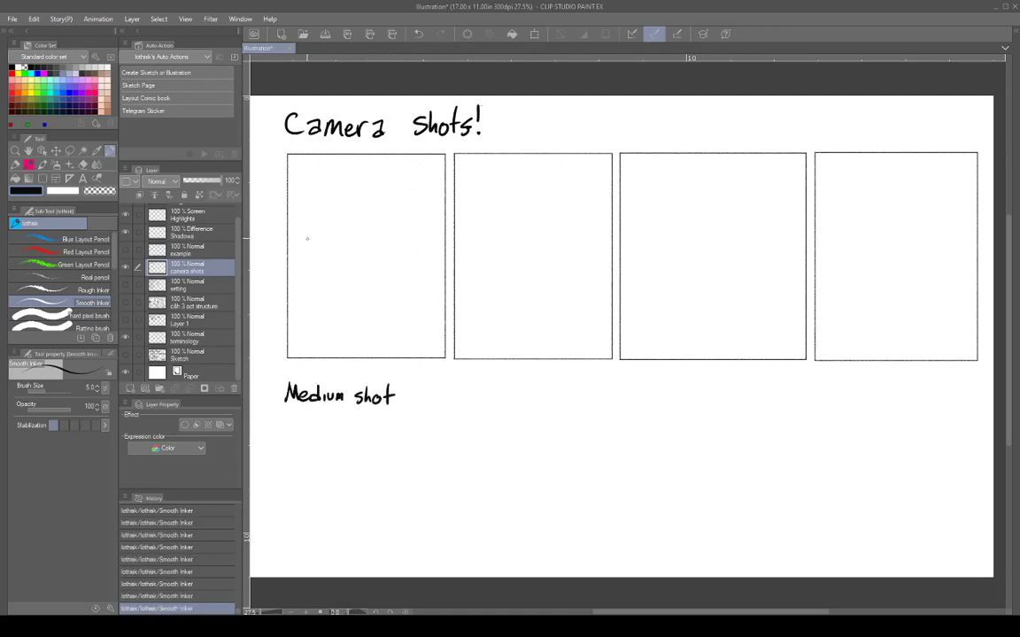
pyautogui.moveTo(316, 212); pyautogui.dragTo(329, 214)
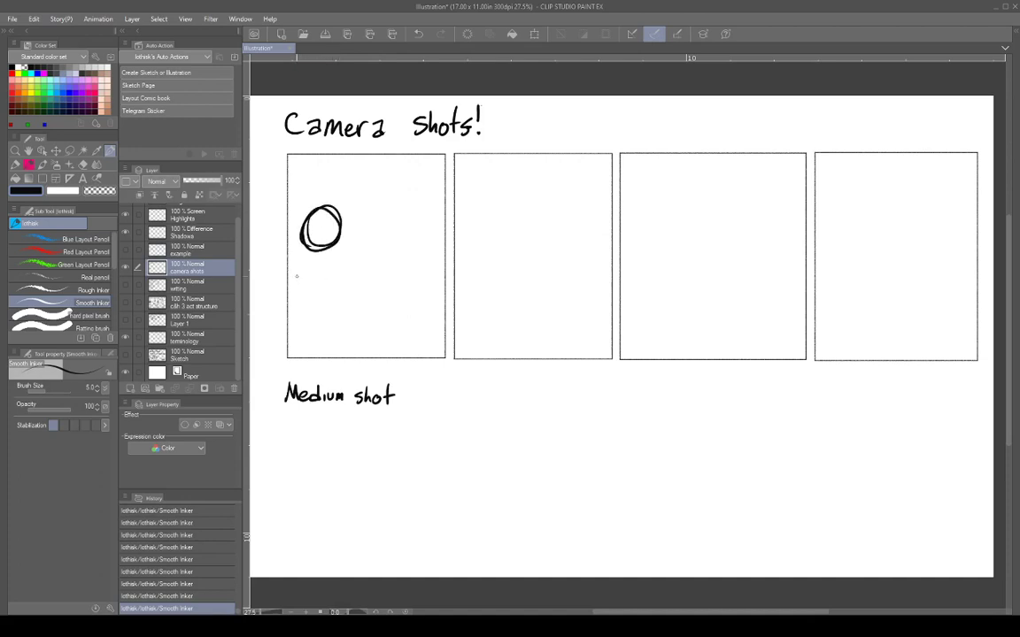
pyautogui.moveTo(285, 273)
pyautogui.mouseDown()
pyautogui.moveTo(340, 259)
pyautogui.moveTo(350, 273)
pyautogui.moveTo(354, 351)
pyautogui.mouseUp()
pyautogui.moveTo(422, 209)
pyautogui.mouseDown()
pyautogui.moveTo(426, 250)
pyautogui.moveTo(427, 207)
pyautogui.mouseUp()
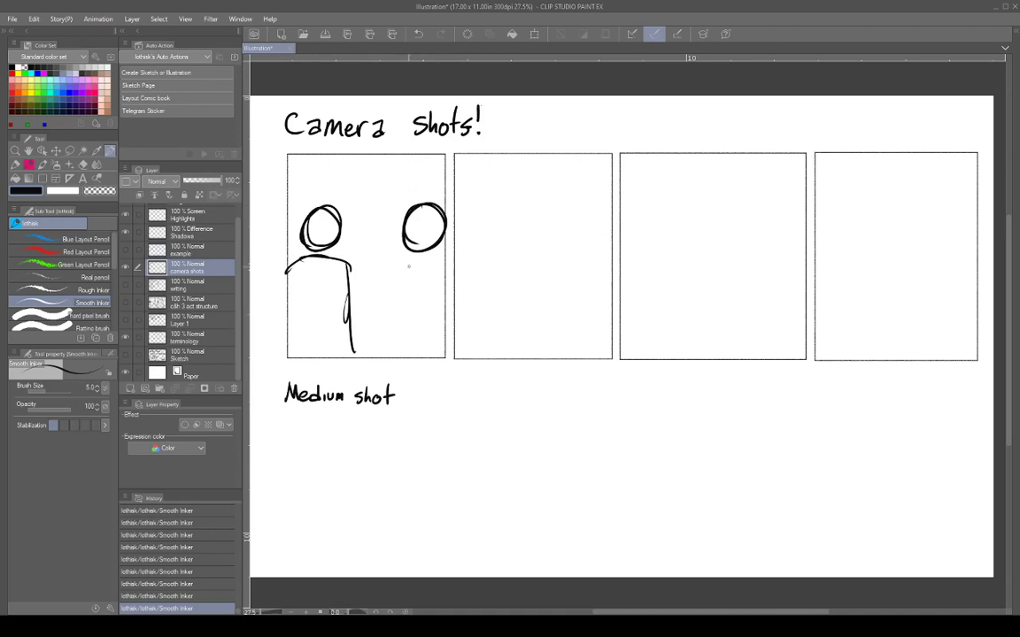
pyautogui.moveTo(397, 264)
pyautogui.mouseDown()
pyautogui.moveTo(443, 263)
pyautogui.moveTo(394, 299)
pyautogui.moveTo(390, 351)
pyautogui.mouseUp()
pyautogui.moveTo(349, 262); pyautogui.dragTo(342, 365)
pyautogui.moveTo(396, 281); pyautogui.dragTo(390, 364)
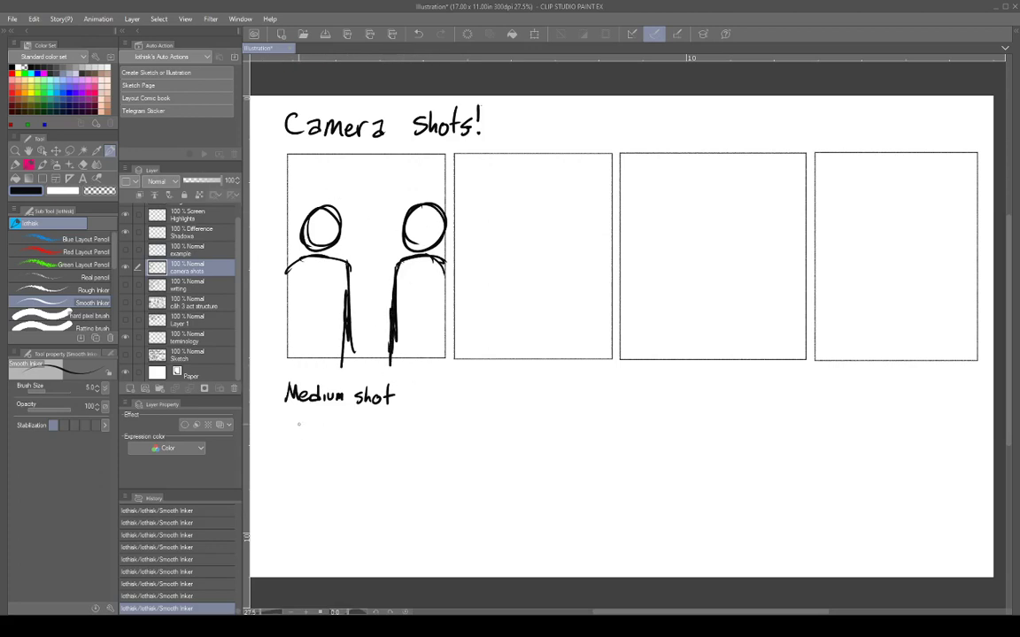
# Step: Write "Knees up/Hips up" beneath the "Medium shot" label, without a closing period
pyautogui.moveTo(295, 436)
pyautogui.mouseDown()
pyautogui.moveTo(300, 418)
pyautogui.moveTo(298, 434)
pyautogui.moveTo(382, 440)
pyautogui.mouseUp()
pyautogui.moveTo(391, 422)
pyautogui.mouseDown()
pyautogui.moveTo(389, 440)
pyautogui.moveTo(390, 431)
pyautogui.mouseUp()
pyautogui.moveTo(394, 429); pyautogui.dragTo(399, 446)
pyautogui.moveTo(400, 430)
pyautogui.mouseDown()
pyautogui.moveTo(408, 439)
pyautogui.moveTo(424, 430)
pyautogui.mouseUp()
pyautogui.moveTo(429, 430)
pyautogui.mouseDown()
pyautogui.moveTo(429, 444)
pyautogui.moveTo(434, 436)
pyautogui.mouseUp()
pyautogui.click(439, 441)
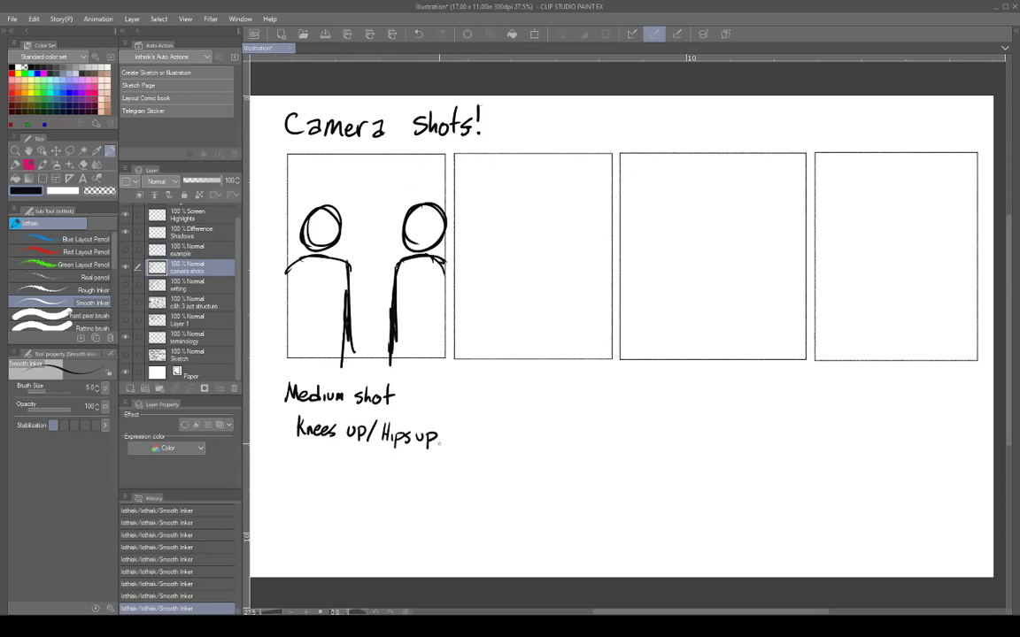
pyautogui.hotkey('ctrl', 'z')
# Step: Draw a large speech bubble above the two figures, a small one between them, and a short dash below it
pyautogui.moveTo(306, 164)
pyautogui.mouseDown()
pyautogui.moveTo(311, 193)
pyautogui.moveTo(411, 193)
pyautogui.moveTo(434, 182)
pyautogui.moveTo(414, 159)
pyautogui.moveTo(294, 163)
pyautogui.mouseUp()
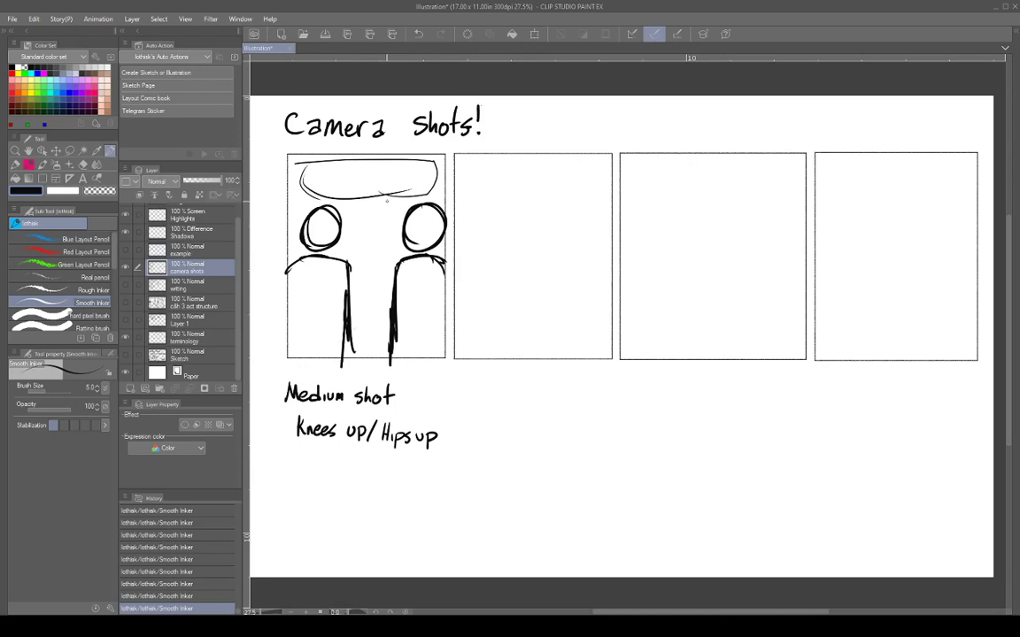
pyautogui.moveTo(386, 197)
pyautogui.mouseDown()
pyautogui.moveTo(393, 207)
pyautogui.moveTo(358, 241)
pyautogui.mouseUp()
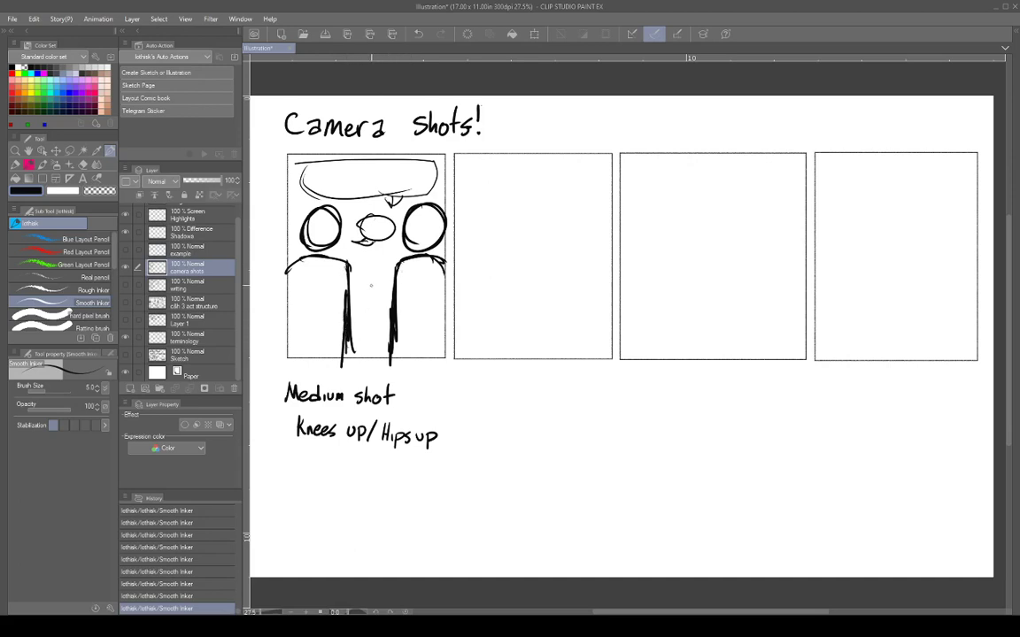
pyautogui.moveTo(361, 287); pyautogui.dragTo(368, 287)
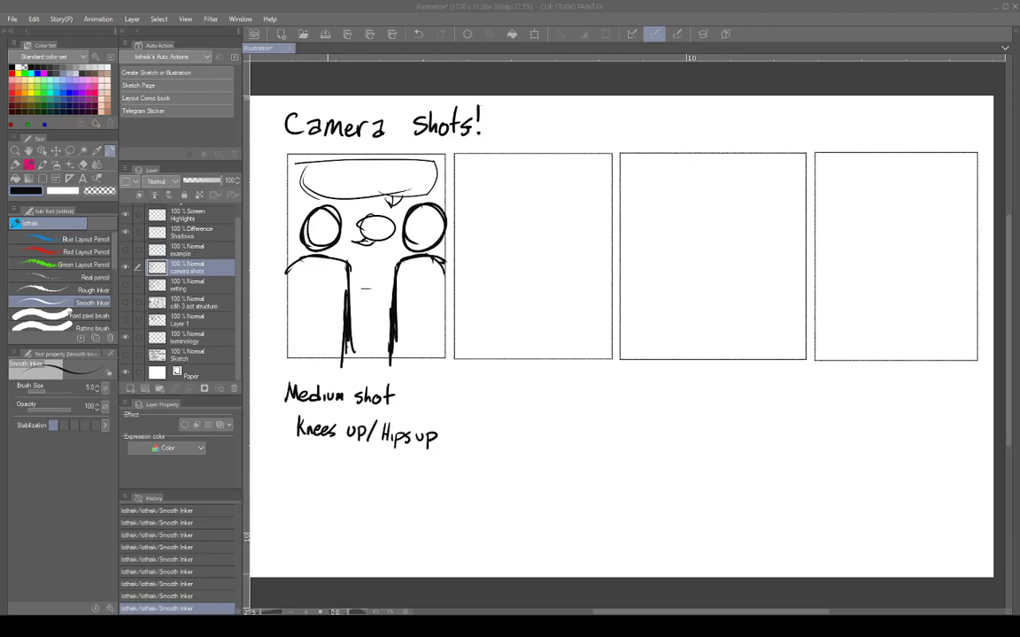
# Step: Write "ELS Extreme long shot" below the medium-shot notes, with "Establishing long shot" on the line beneath
pyautogui.click(327, 575)
pyautogui.moveTo(300, 469)
pyautogui.mouseDown()
pyautogui.moveTo(300, 490)
pyautogui.moveTo(309, 469)
pyautogui.moveTo(306, 478)
pyautogui.mouseUp()
pyautogui.moveTo(300, 490)
pyautogui.mouseDown()
pyautogui.moveTo(323, 479)
pyautogui.moveTo(319, 489)
pyautogui.moveTo(347, 489)
pyautogui.moveTo(356, 473)
pyautogui.mouseUp()
pyautogui.moveTo(347, 481); pyautogui.dragTo(365, 489)
pyautogui.moveTo(365, 477)
pyautogui.mouseDown()
pyautogui.moveTo(358, 488)
pyautogui.moveTo(375, 488)
pyautogui.mouseUp()
pyautogui.moveTo(371, 477)
pyautogui.mouseDown()
pyautogui.moveTo(454, 498)
pyautogui.moveTo(497, 478)
pyautogui.moveTo(510, 487)
pyautogui.moveTo(518, 475)
pyautogui.mouseUp()
pyautogui.moveTo(351, 503)
pyautogui.mouseDown()
pyautogui.moveTo(349, 521)
pyautogui.moveTo(374, 510)
pyautogui.moveTo(393, 522)
pyautogui.mouseUp()
pyautogui.moveTo(397, 515); pyautogui.dragTo(401, 521)
pyautogui.moveTo(409, 505); pyautogui.dragTo(415, 521)
pyautogui.moveTo(418, 514)
pyautogui.mouseDown()
pyautogui.moveTo(433, 530)
pyautogui.moveTo(451, 514)
pyautogui.moveTo(467, 529)
pyautogui.moveTo(505, 515)
pyautogui.moveTo(514, 522)
pyautogui.moveTo(520, 505)
pyautogui.mouseUp()
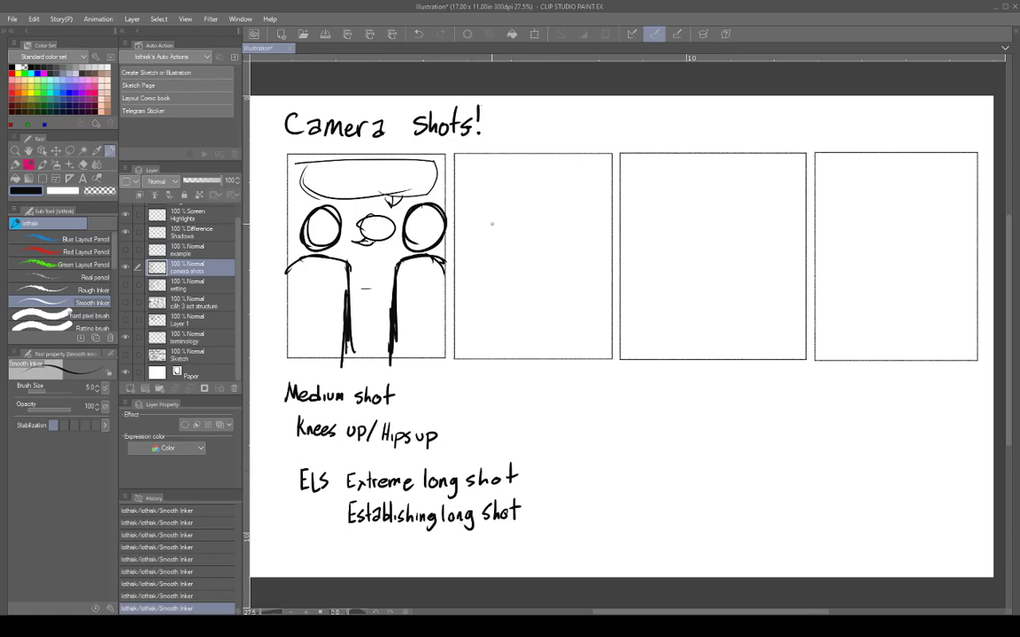
# Step: Sketch a large building in perspective in the second panel, with a double roofline, doorway, sidewalk and ground lines
pyautogui.moveTo(494, 198)
pyautogui.mouseDown()
pyautogui.moveTo(488, 284)
pyautogui.moveTo(592, 318)
pyautogui.mouseUp()
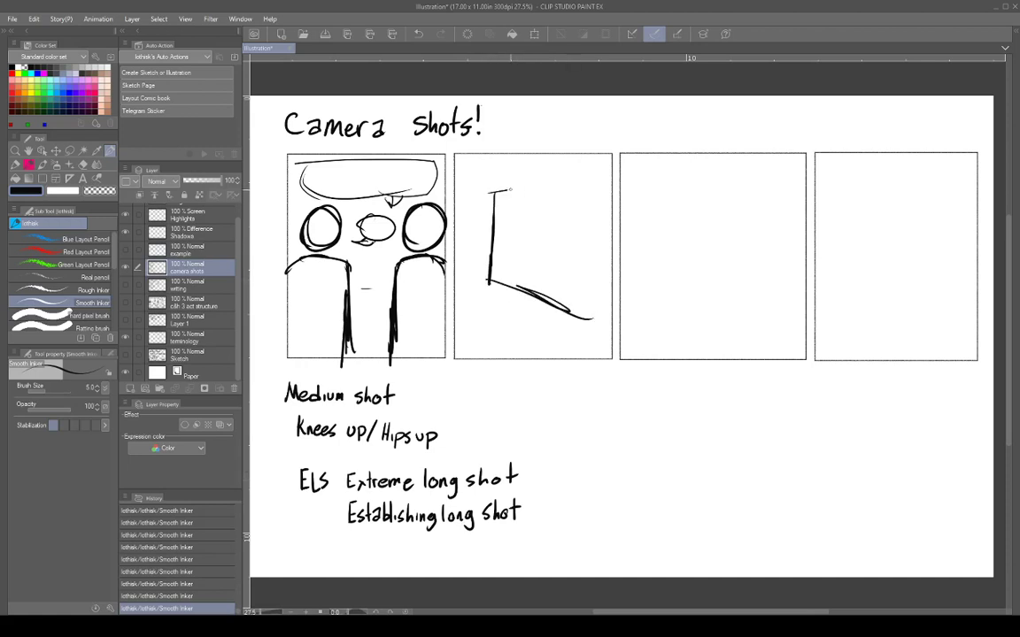
pyautogui.moveTo(490, 192); pyautogui.dragTo(601, 184)
pyautogui.moveTo(549, 262)
pyautogui.mouseDown()
pyautogui.moveTo(549, 301)
pyautogui.moveTo(572, 260)
pyautogui.moveTo(578, 321)
pyautogui.mouseUp()
pyautogui.moveTo(487, 275)
pyautogui.mouseDown()
pyautogui.moveTo(465, 284)
pyautogui.moveTo(556, 320)
pyautogui.moveTo(493, 320)
pyautogui.mouseUp()
pyautogui.moveTo(518, 309); pyautogui.dragTo(460, 318)
pyautogui.moveTo(567, 330)
pyautogui.mouseDown()
pyautogui.moveTo(516, 345)
pyautogui.moveTo(560, 331)
pyautogui.moveTo(610, 350)
pyautogui.mouseUp()
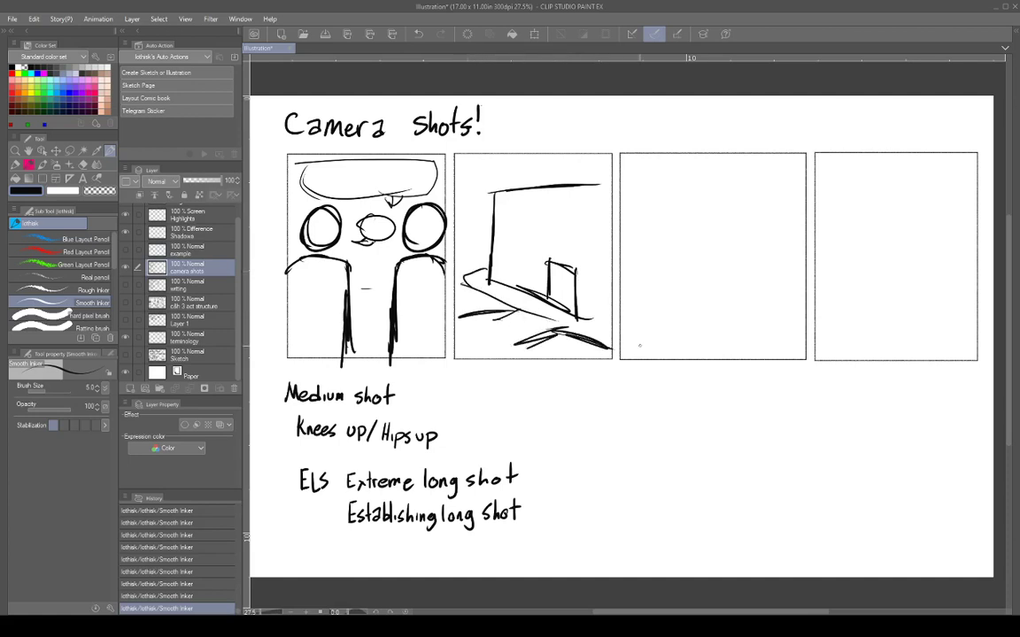
pyautogui.moveTo(598, 183); pyautogui.dragTo(613, 186)
pyautogui.moveTo(579, 312); pyautogui.dragTo(615, 330)
pyautogui.moveTo(494, 197)
pyautogui.mouseDown()
pyautogui.moveTo(645, 193)
pyautogui.moveTo(629, 202)
pyautogui.mouseUp()
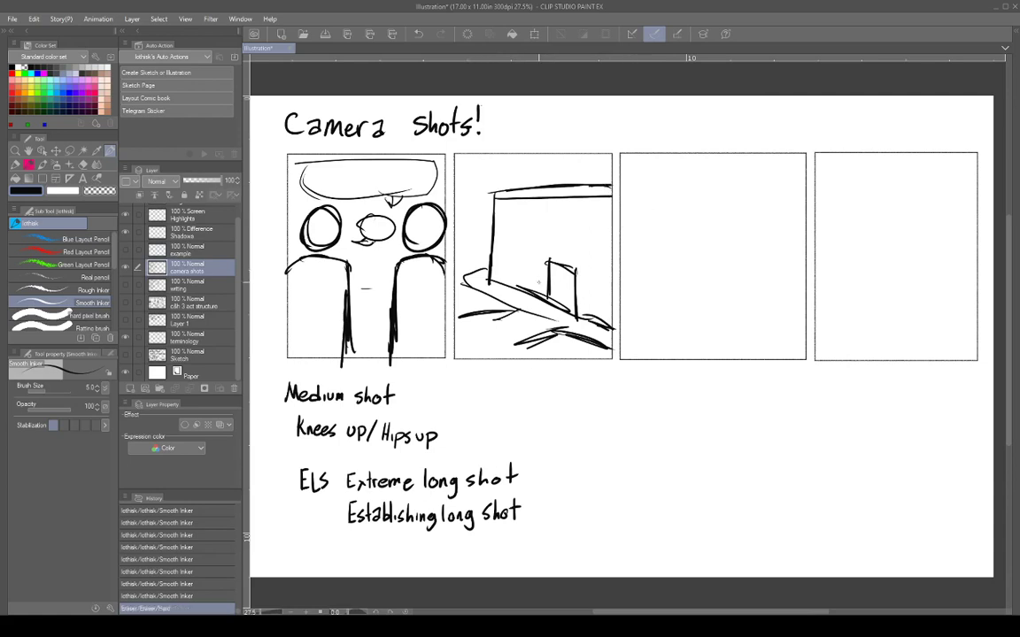
# Step: Add two tiny people at the doorway and a "WAL-MART" sign, and thicken the building's outer wall edge
pyautogui.moveTo(535, 270); pyautogui.dragTo(532, 313)
pyautogui.moveTo(536, 281)
pyautogui.mouseDown()
pyautogui.moveTo(541, 309)
pyautogui.moveTo(527, 294)
pyautogui.moveTo(558, 282)
pyautogui.moveTo(565, 310)
pyautogui.mouseUp()
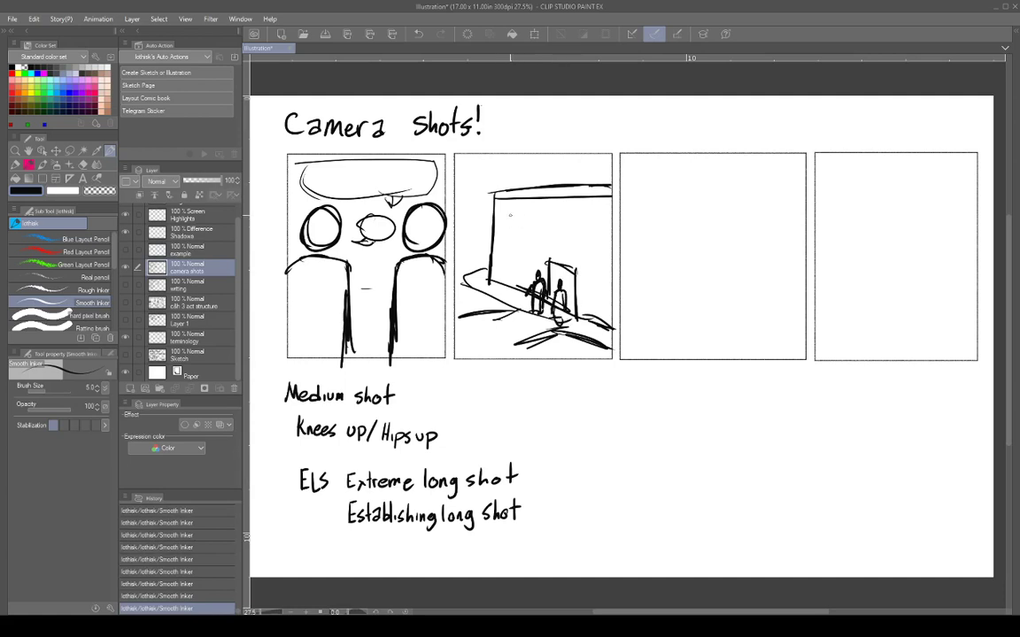
pyautogui.moveTo(504, 206)
pyautogui.mouseDown()
pyautogui.moveTo(505, 228)
pyautogui.moveTo(612, 244)
pyautogui.moveTo(515, 221)
pyautogui.moveTo(522, 227)
pyautogui.moveTo(531, 210)
pyautogui.moveTo(608, 241)
pyautogui.moveTo(614, 215)
pyautogui.mouseUp()
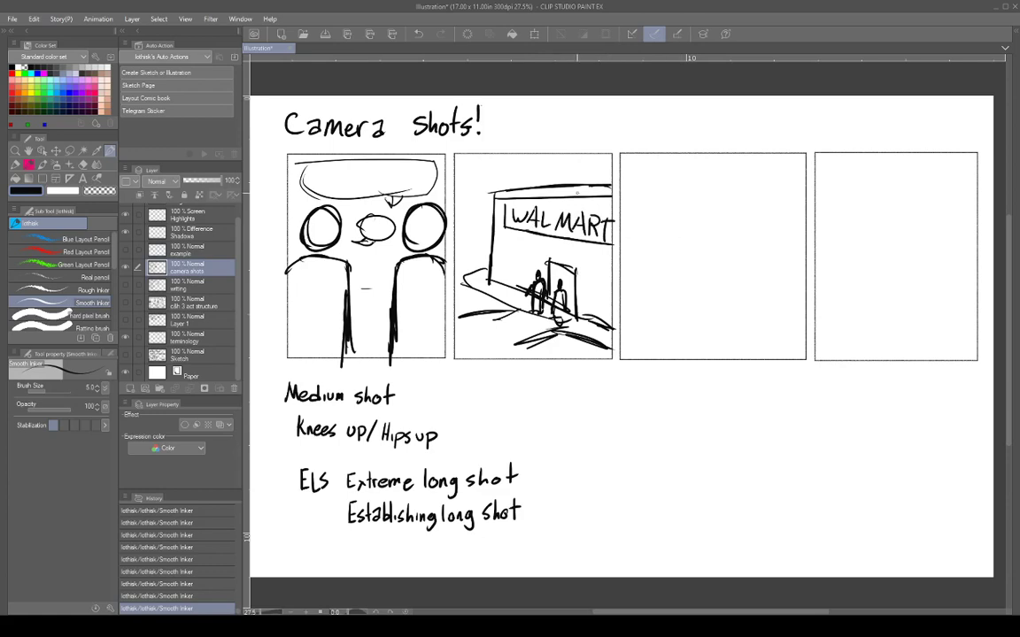
pyautogui.moveTo(546, 217); pyautogui.dragTo(556, 221)
pyautogui.moveTo(488, 270)
pyautogui.mouseDown()
pyautogui.moveTo(463, 283)
pyautogui.moveTo(487, 296)
pyautogui.mouseUp()
pyautogui.moveTo(490, 193); pyautogui.dragTo(486, 267)
# Step: Label the second panel "ELS" and the third panel "LS" underneath
pyautogui.moveTo(480, 366)
pyautogui.mouseDown()
pyautogui.moveTo(479, 386)
pyautogui.moveTo(490, 364)
pyautogui.moveTo(488, 375)
pyautogui.mouseUp()
pyautogui.moveTo(481, 387); pyautogui.dragTo(511, 387)
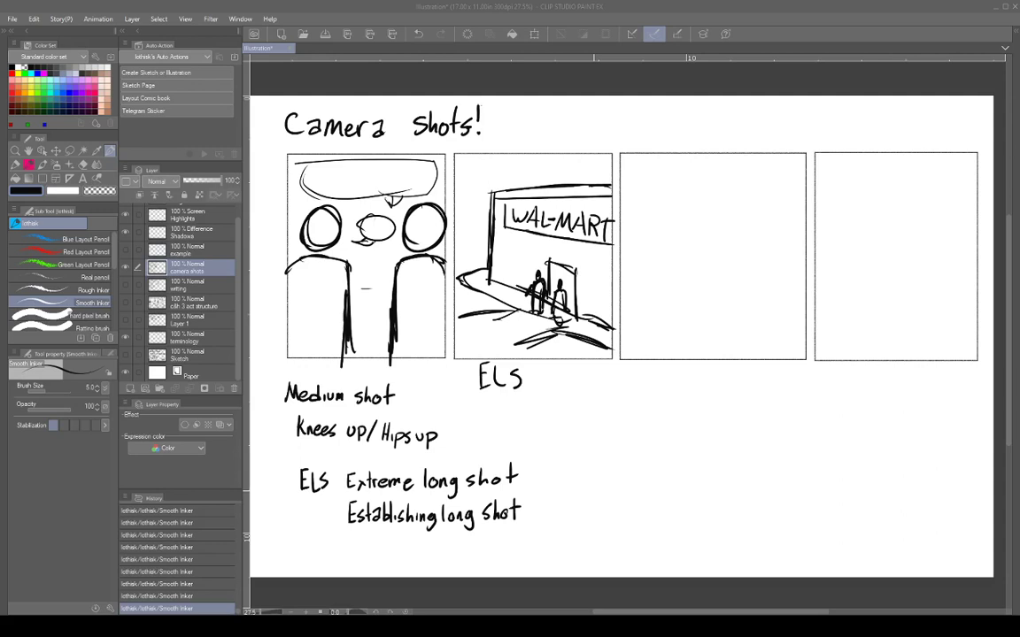
pyautogui.click(593, 490)
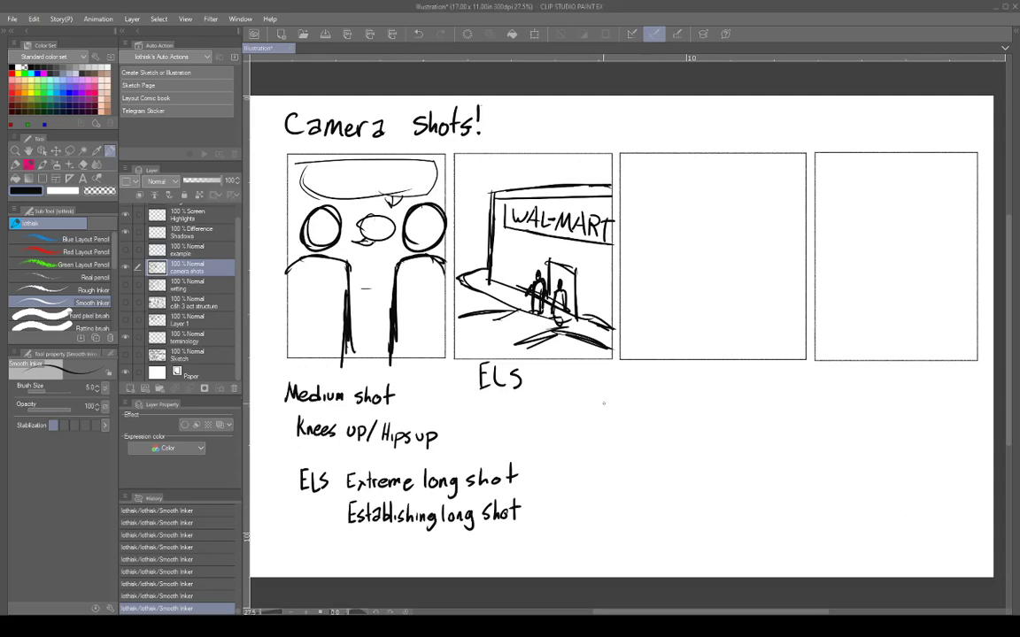
pyautogui.moveTo(628, 370); pyautogui.dragTo(641, 385)
# Step: Draw a full-length standing figure in the third panel and shorten its overlong arm with the eraser
pyautogui.moveTo(662, 182); pyautogui.dragTo(665, 183)
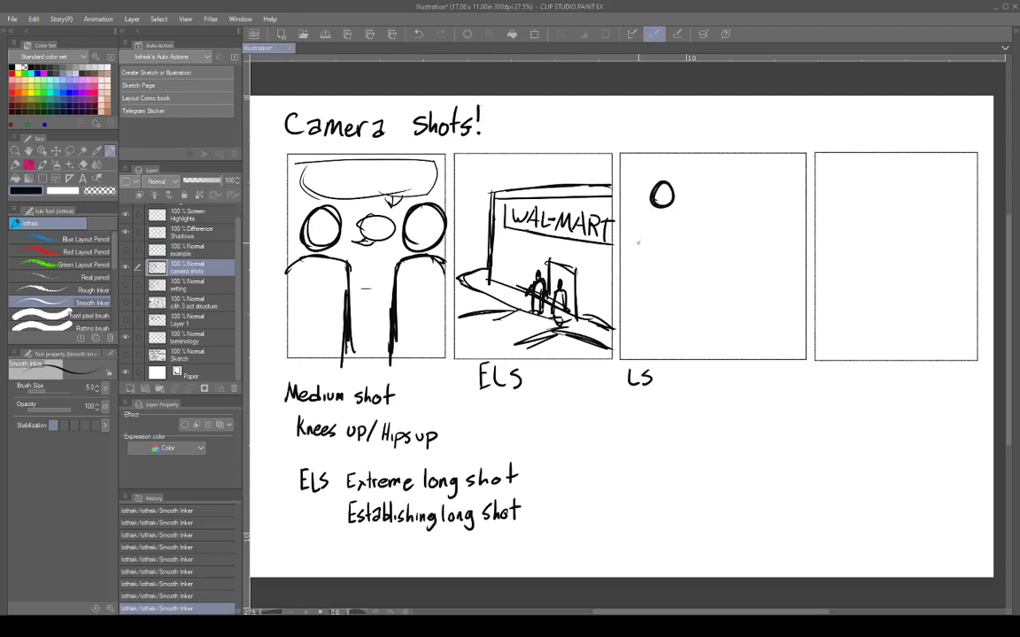
pyautogui.moveTo(638, 242)
pyautogui.mouseDown()
pyautogui.moveTo(674, 218)
pyautogui.moveTo(634, 253)
pyautogui.moveTo(670, 212)
pyautogui.moveTo(691, 262)
pyautogui.mouseUp()
pyautogui.moveTo(655, 219); pyautogui.dragTo(669, 223)
pyautogui.moveTo(659, 262)
pyautogui.mouseDown()
pyautogui.moveTo(676, 334)
pyautogui.moveTo(640, 333)
pyautogui.moveTo(684, 340)
pyautogui.mouseUp()
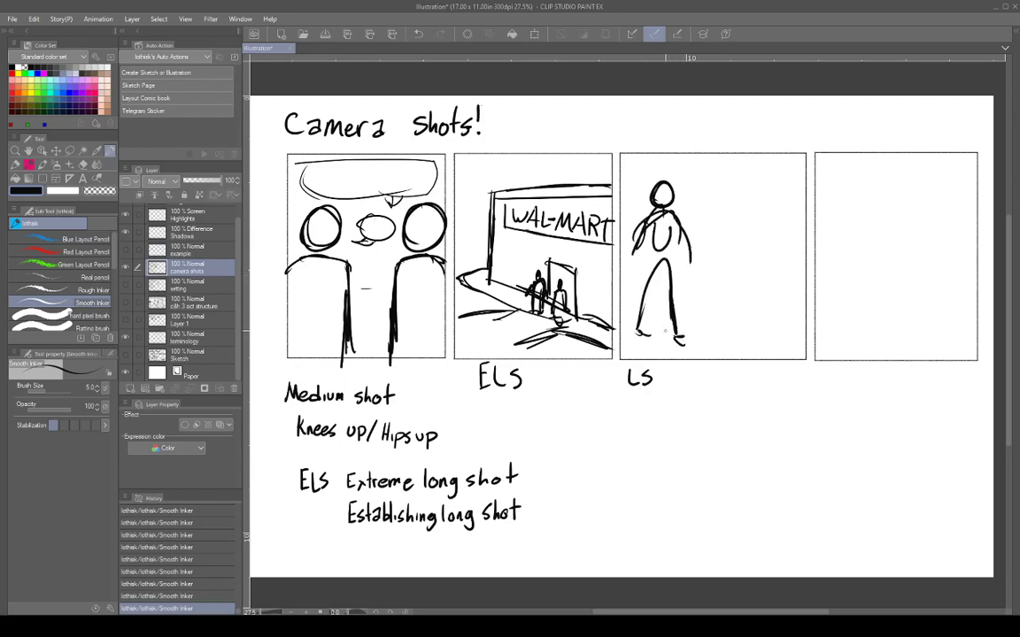
pyautogui.moveTo(655, 260)
pyautogui.mouseDown()
pyautogui.moveTo(640, 331)
pyautogui.moveTo(663, 262)
pyautogui.moveTo(674, 319)
pyautogui.mouseUp()
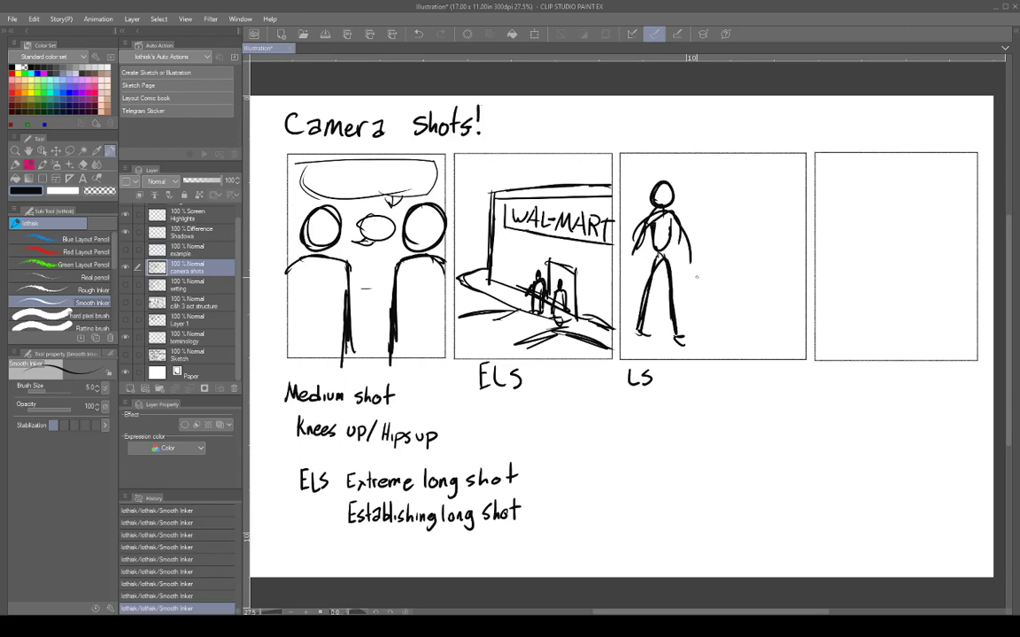
pyautogui.click(701, 270)
pyautogui.moveTo(690, 259)
pyautogui.mouseDown()
pyautogui.moveTo(690, 251)
pyautogui.moveTo(701, 292)
pyautogui.mouseUp()
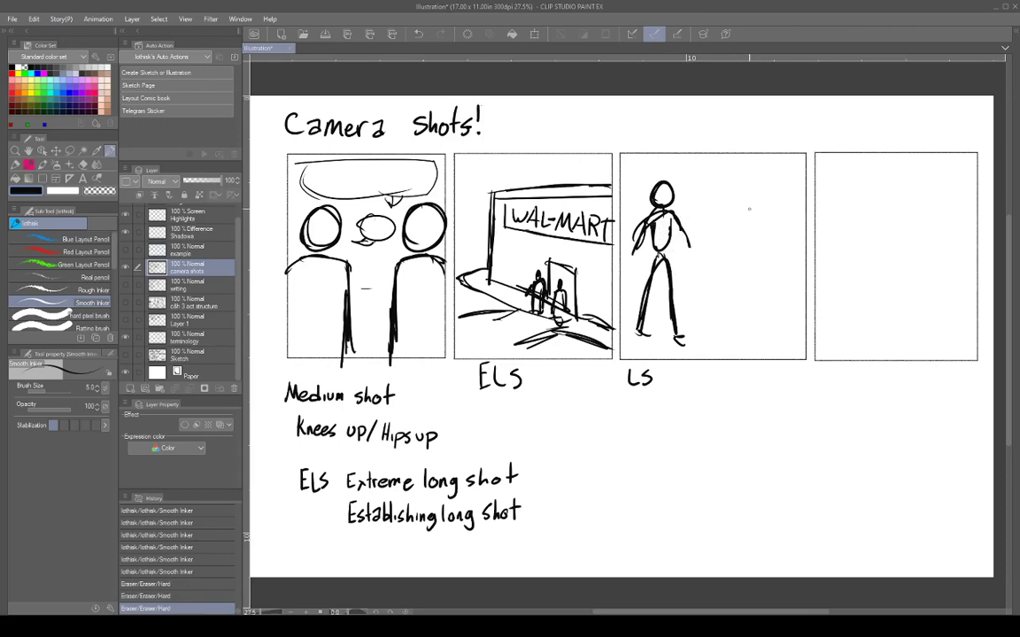
# Step: Draw a second figure in the third panel, seated on a chair and holding an object up in its hand
pyautogui.moveTo(764, 212)
pyautogui.mouseDown()
pyautogui.moveTo(764, 259)
pyautogui.moveTo(737, 272)
pyautogui.moveTo(735, 306)
pyautogui.moveTo(724, 278)
pyautogui.moveTo(713, 323)
pyautogui.mouseUp()
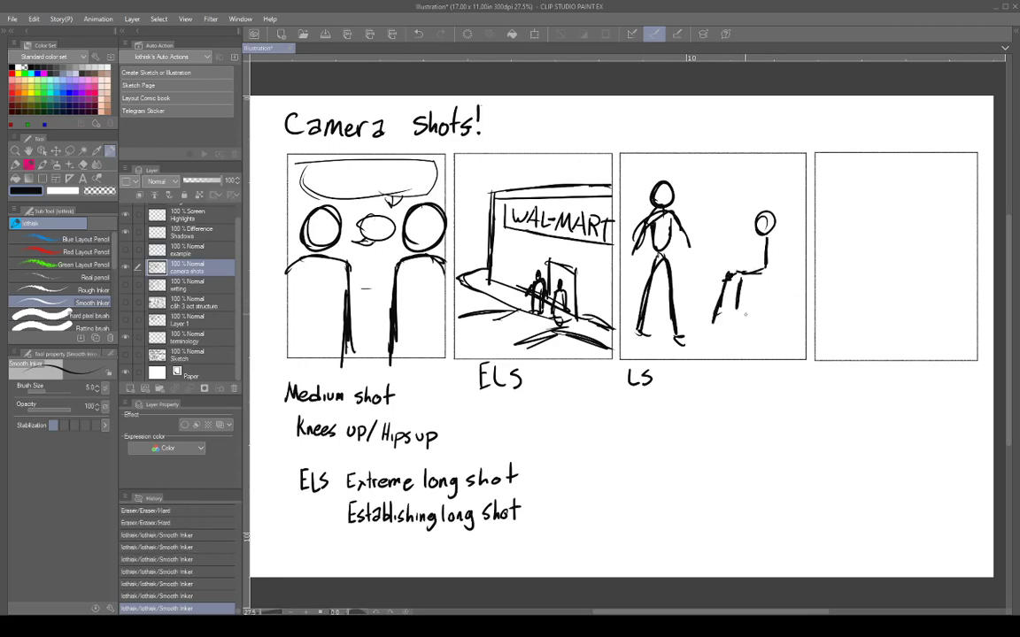
pyautogui.moveTo(741, 282); pyautogui.dragTo(729, 329)
pyautogui.moveTo(751, 285); pyautogui.dragTo(779, 281)
pyautogui.moveTo(787, 239)
pyautogui.mouseDown()
pyautogui.moveTo(781, 284)
pyautogui.moveTo(757, 303)
pyautogui.mouseUp()
pyautogui.moveTo(778, 284)
pyautogui.mouseDown()
pyautogui.moveTo(778, 321)
pyautogui.moveTo(753, 287)
pyautogui.moveTo(739, 337)
pyautogui.mouseUp()
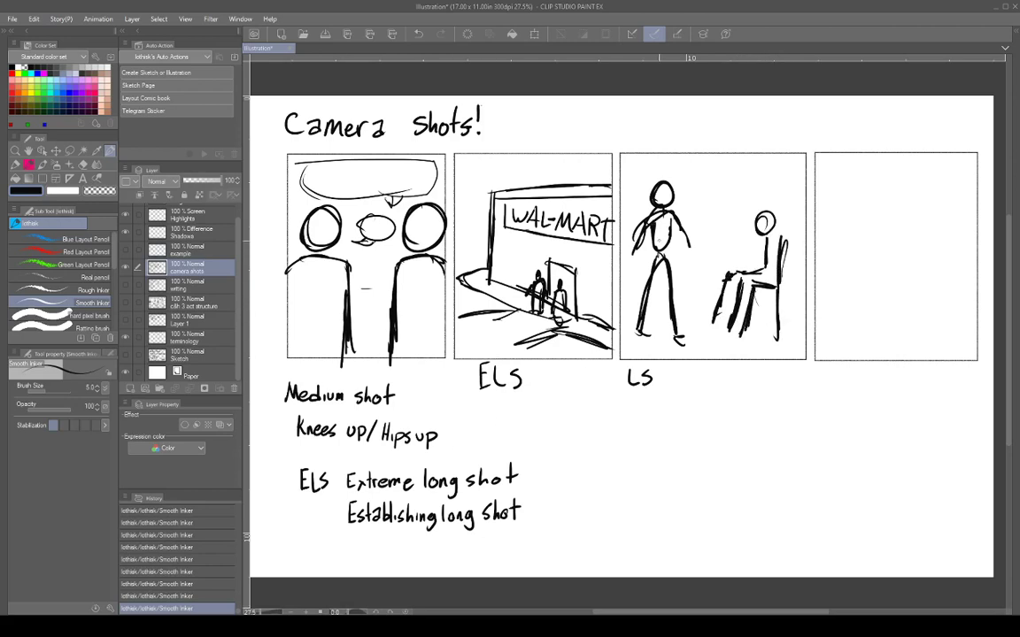
pyautogui.moveTo(750, 244)
pyautogui.mouseDown()
pyautogui.moveTo(742, 232)
pyautogui.moveTo(734, 258)
pyautogui.mouseUp()
pyautogui.moveTo(741, 243)
pyautogui.mouseDown()
pyautogui.moveTo(742, 259)
pyautogui.moveTo(749, 227)
pyautogui.moveTo(737, 219)
pyautogui.moveTo(763, 250)
pyautogui.moveTo(753, 259)
pyautogui.mouseUp()
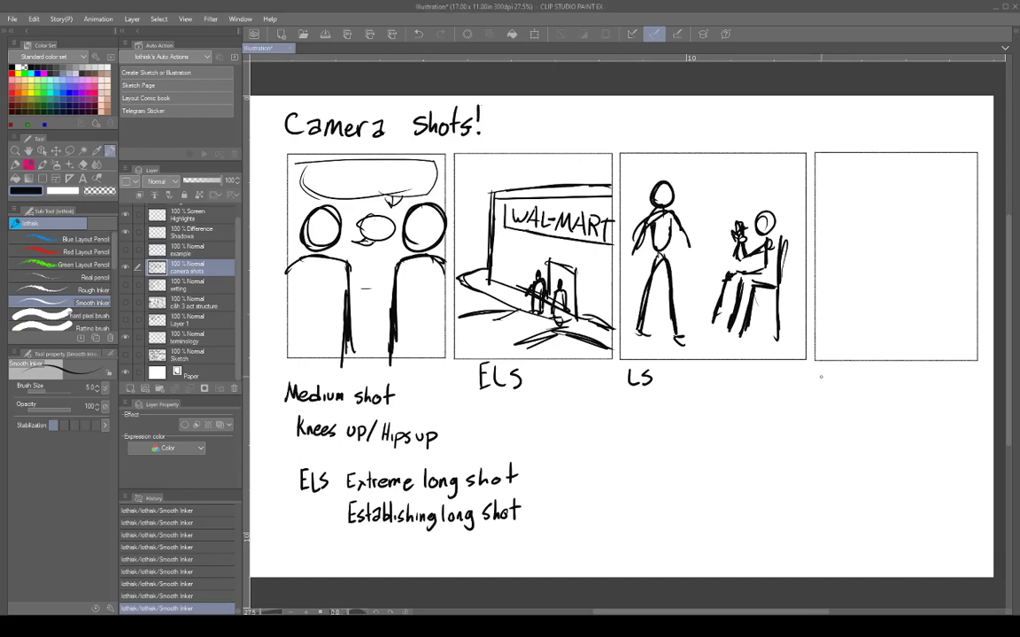
# Step: Write "Insert" below the fourth panel and draw a large rectangular sheet of paper inside it
pyautogui.moveTo(818, 372)
pyautogui.mouseDown()
pyautogui.moveTo(814, 386)
pyautogui.moveTo(854, 378)
pyautogui.moveTo(859, 387)
pyautogui.mouseUp()
pyautogui.moveTo(854, 377); pyautogui.dragTo(865, 375)
pyautogui.moveTo(837, 177)
pyautogui.mouseDown()
pyautogui.moveTo(838, 322)
pyautogui.moveTo(956, 320)
pyautogui.mouseUp()
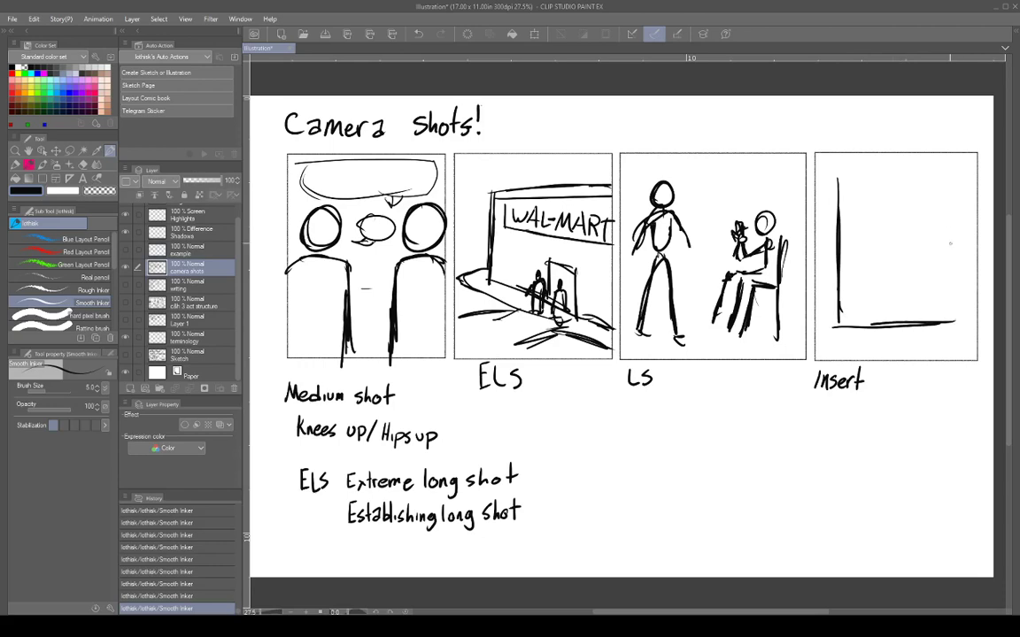
pyautogui.moveTo(952, 183); pyautogui.dragTo(954, 319)
pyautogui.moveTo(961, 213); pyautogui.dragTo(956, 316)
pyautogui.moveTo(837, 177); pyautogui.dragTo(954, 175)
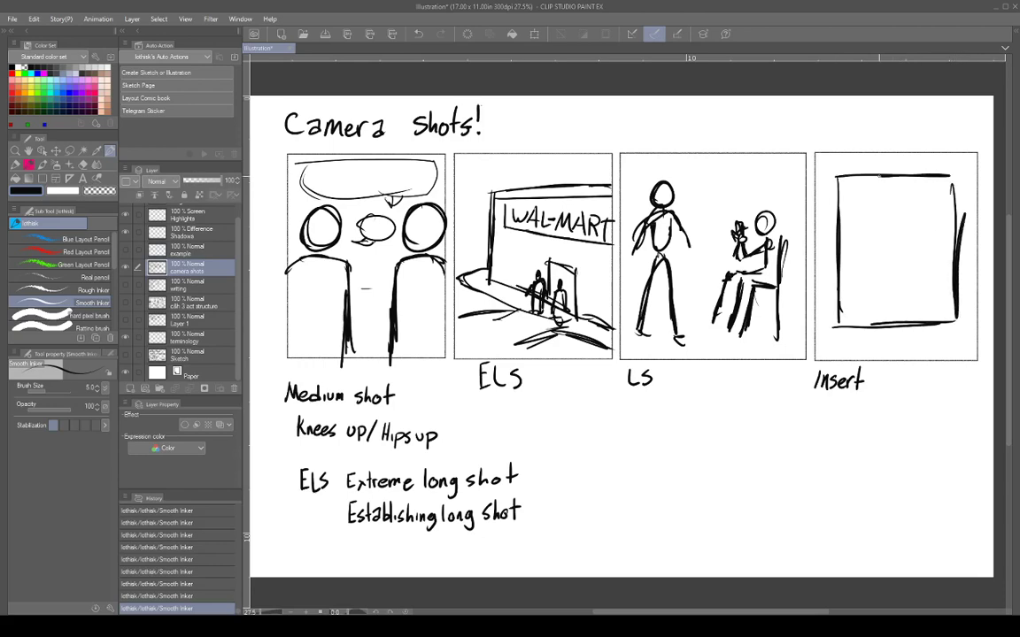
# Step: Fill the sheet with squiggly lines of writing and draw two hands gripping its lower side edges
pyautogui.moveTo(848, 192)
pyautogui.mouseDown()
pyautogui.moveTo(876, 186)
pyautogui.moveTo(864, 206)
pyautogui.moveTo(945, 203)
pyautogui.mouseUp()
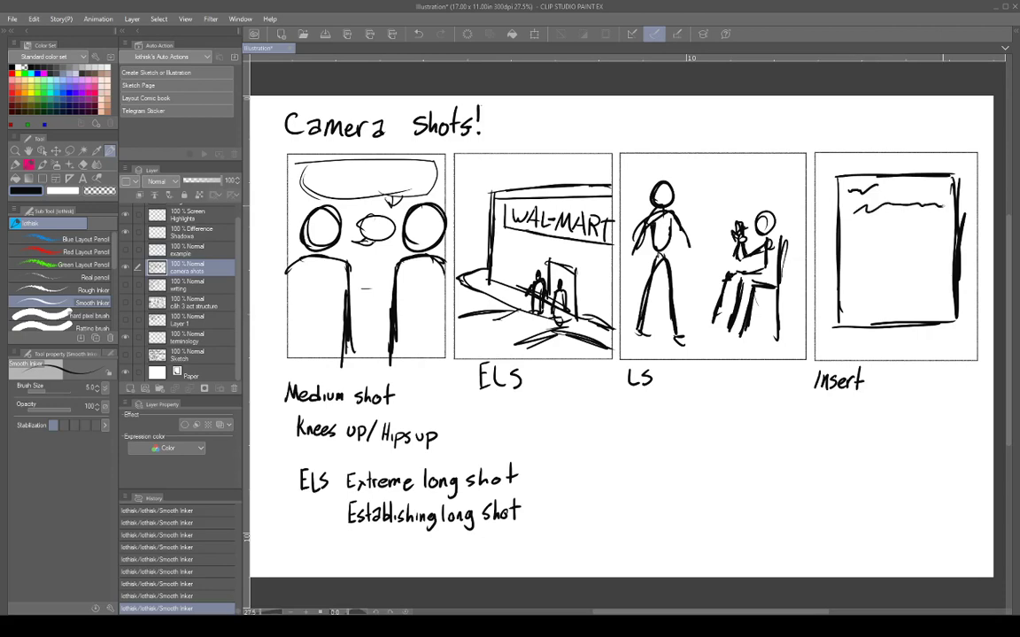
pyautogui.moveTo(860, 229); pyautogui.dragTo(940, 221)
pyautogui.moveTo(839, 293)
pyautogui.mouseDown()
pyautogui.moveTo(852, 299)
pyautogui.moveTo(842, 309)
pyautogui.mouseUp()
pyautogui.moveTo(836, 270); pyautogui.dragTo(821, 324)
pyautogui.hotkey('ctrl', 'z')
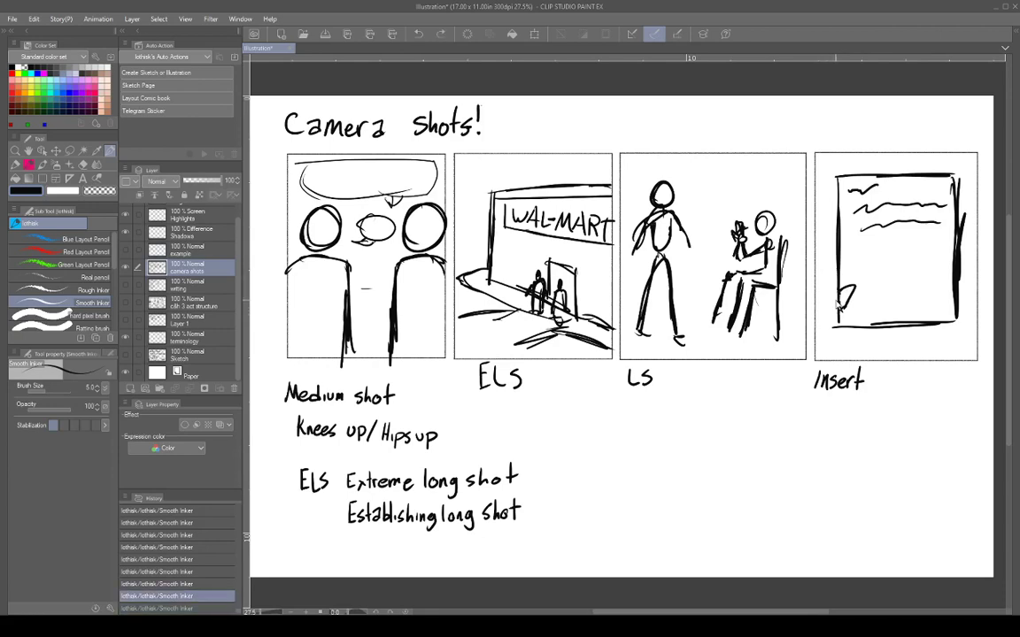
pyautogui.moveTo(837, 270)
pyautogui.mouseDown()
pyautogui.moveTo(817, 321)
pyautogui.moveTo(832, 359)
pyautogui.mouseUp()
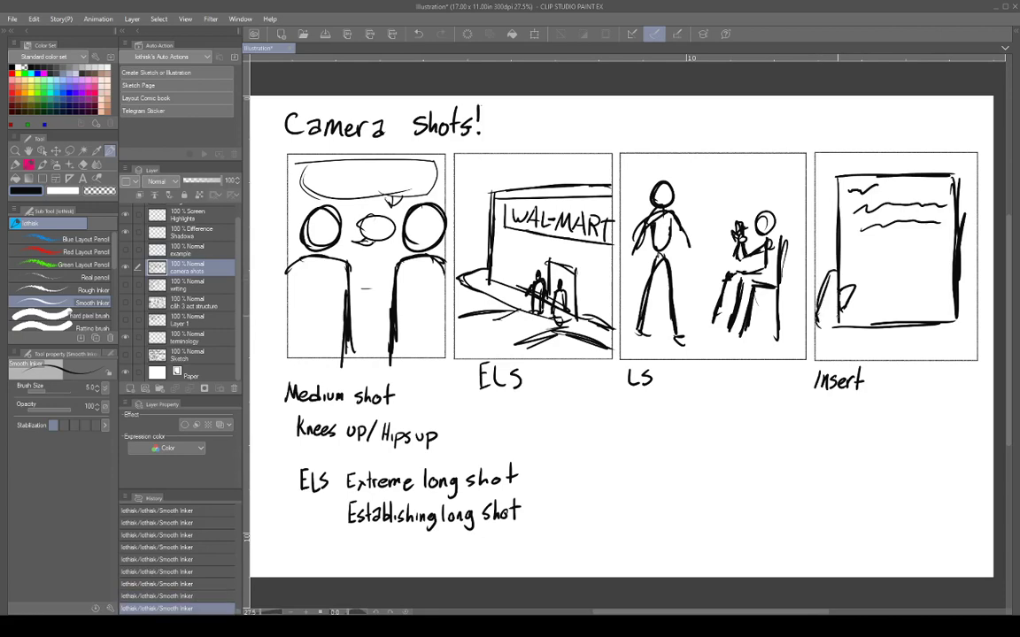
pyautogui.moveTo(952, 285)
pyautogui.mouseDown()
pyautogui.moveTo(954, 305)
pyautogui.moveTo(969, 280)
pyautogui.moveTo(970, 310)
pyautogui.mouseUp()
pyautogui.moveTo(965, 281); pyautogui.dragTo(985, 329)
pyautogui.moveTo(972, 305); pyautogui.dragTo(974, 358)
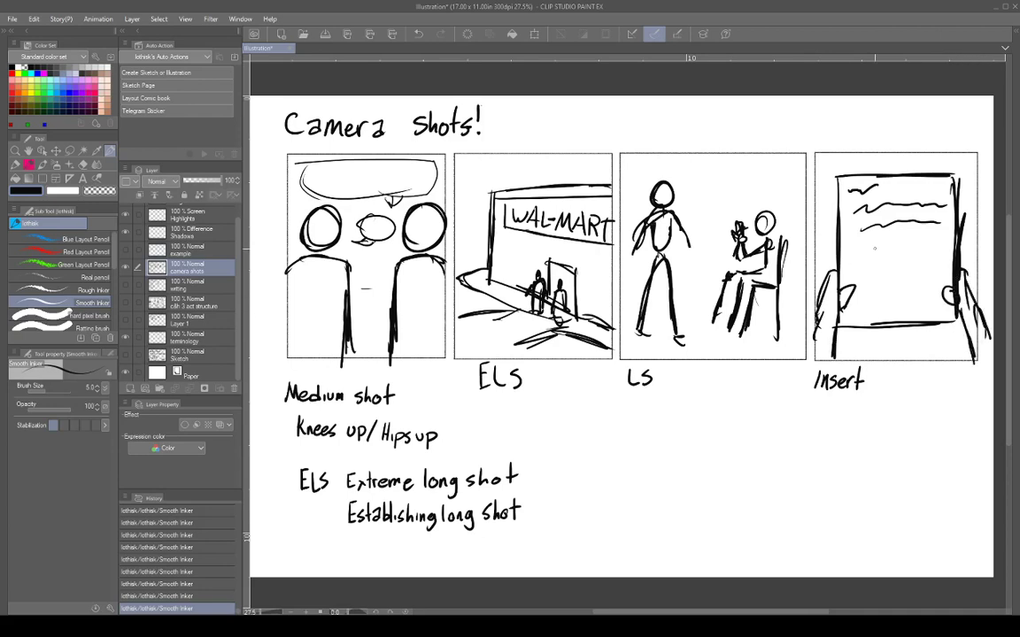
pyautogui.moveTo(861, 247)
pyautogui.mouseDown()
pyautogui.moveTo(903, 247)
pyautogui.moveTo(934, 269)
pyautogui.mouseUp()
pyautogui.moveTo(863, 308); pyautogui.dragTo(940, 310)
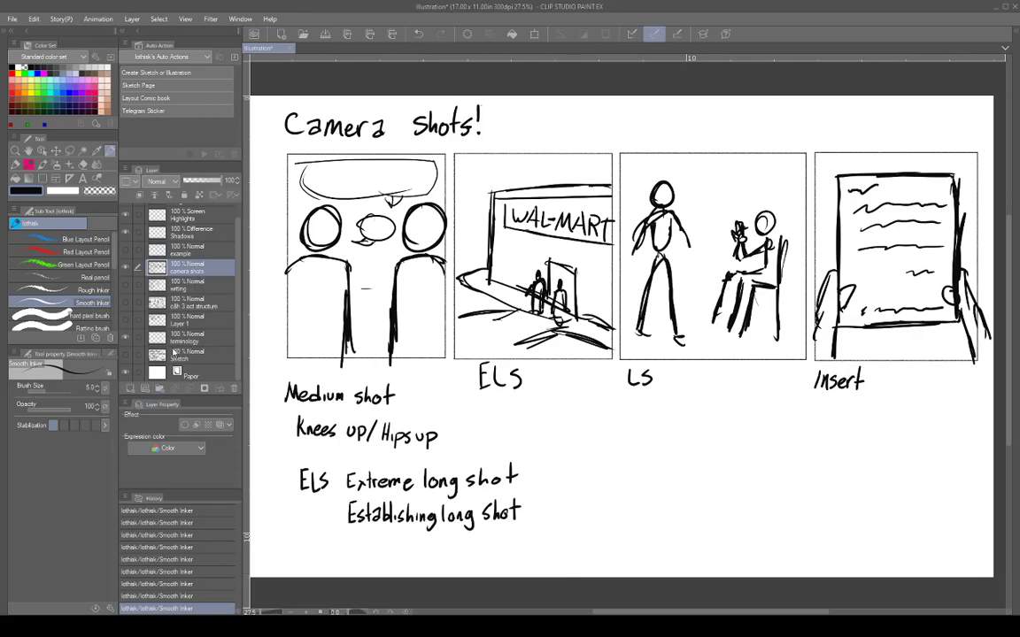
# Step: Add a new raster layer above the camera shots layer and hide the camera shots layer
pyautogui.hotkey('ctrl', 'shift', 'n')
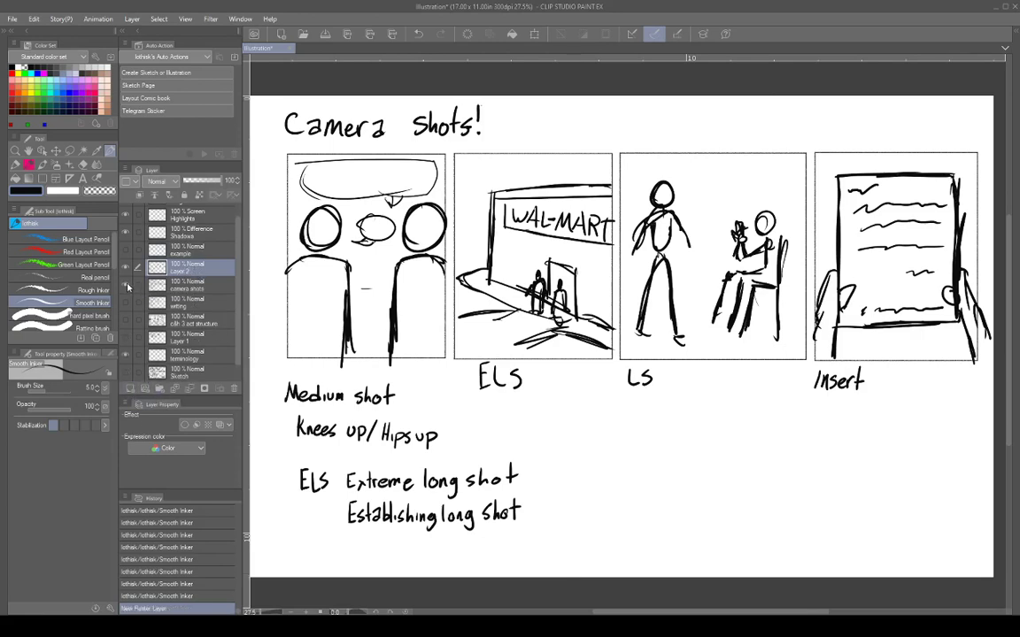
pyautogui.moveTo(127, 286); pyautogui.dragTo(127, 304)
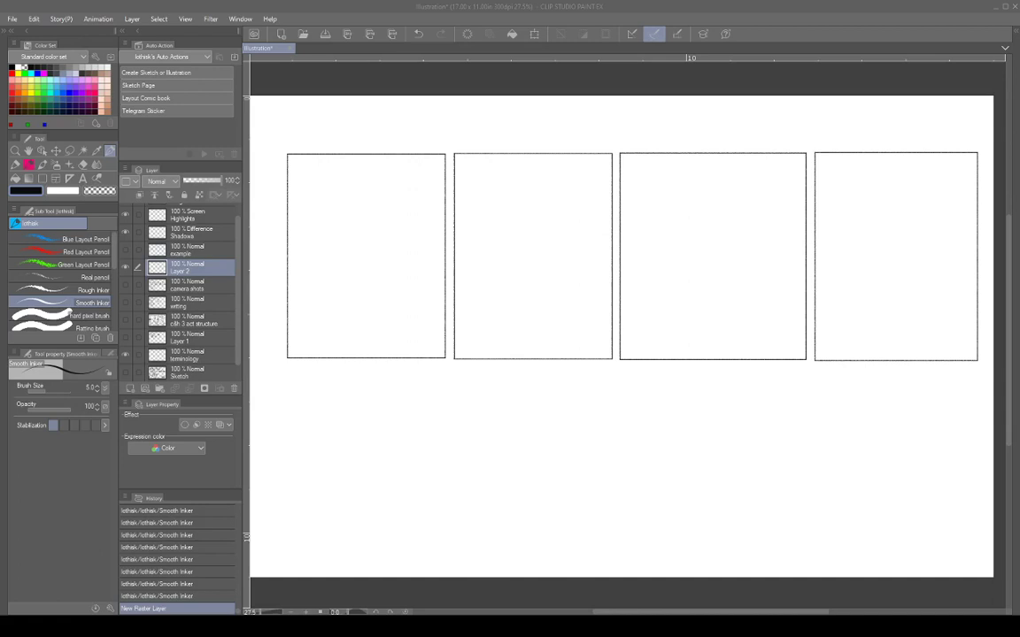
pyautogui.click(460, 18)
pyautogui.click(900, 9)
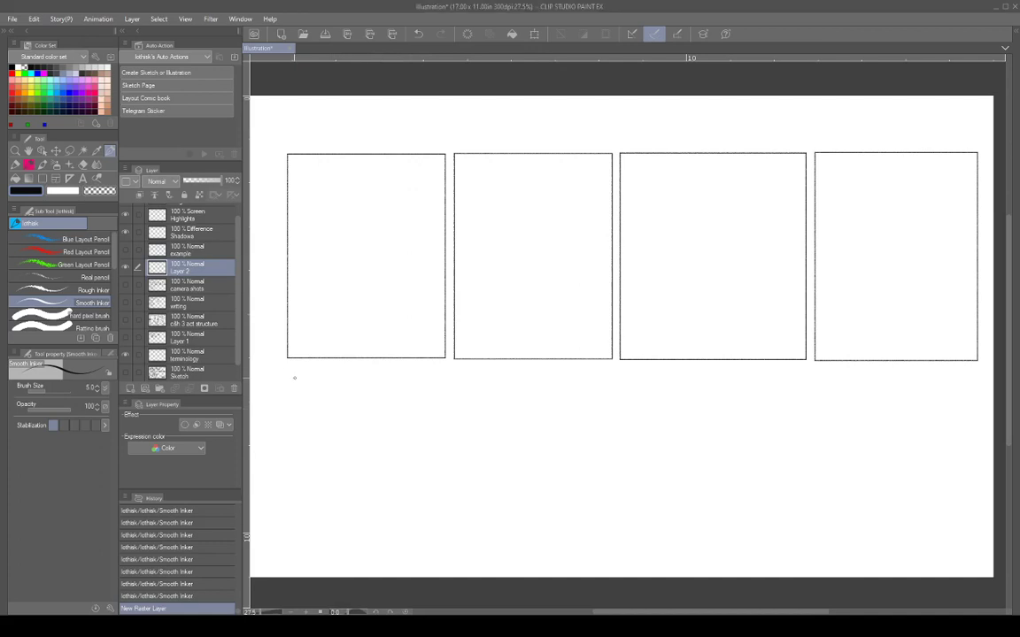
# Step: Handwrite the label "CU: Close-up" below the first panel
pyautogui.moveTo(301, 372)
pyautogui.mouseDown()
pyautogui.moveTo(302, 386)
pyautogui.moveTo(317, 372)
pyautogui.mouseUp()
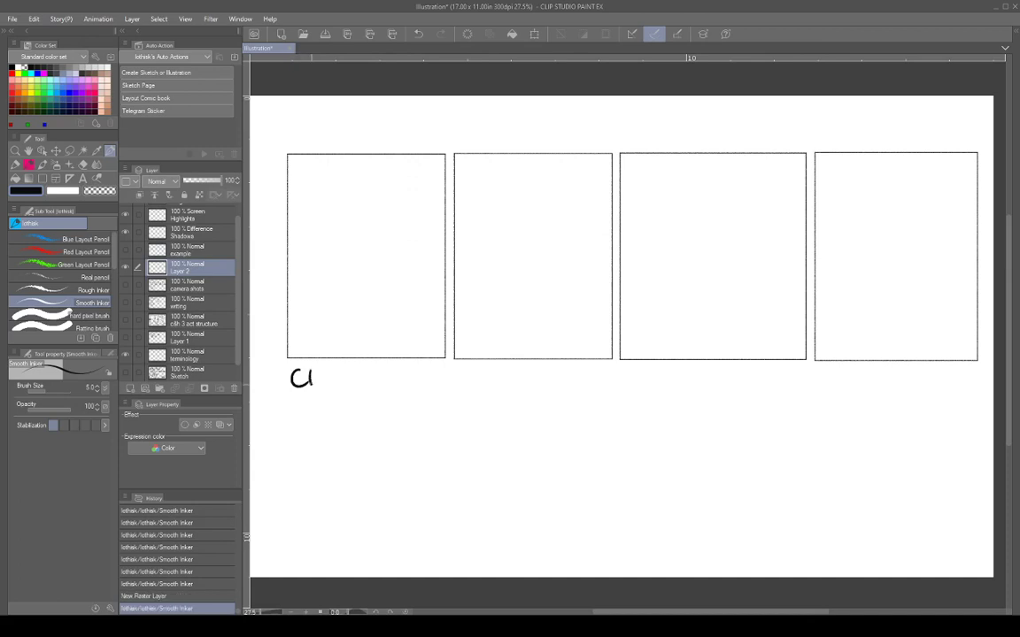
pyautogui.click(325, 374)
pyautogui.click(325, 385)
pyautogui.moveTo(349, 374)
pyautogui.mouseDown()
pyautogui.moveTo(361, 392)
pyautogui.moveTo(371, 383)
pyautogui.moveTo(375, 391)
pyautogui.moveTo(408, 387)
pyautogui.mouseUp()
pyautogui.moveTo(414, 378)
pyautogui.mouseDown()
pyautogui.moveTo(430, 400)
pyautogui.moveTo(432, 392)
pyautogui.mouseUp()
# Step: Sketch an oval head with two shoulder strokes at the first panel's side edges, and erase the oval
pyautogui.moveTo(365, 187)
pyautogui.mouseDown()
pyautogui.moveTo(336, 196)
pyautogui.moveTo(340, 296)
pyautogui.moveTo(372, 316)
pyautogui.moveTo(338, 184)
pyautogui.moveTo(338, 219)
pyautogui.mouseUp()
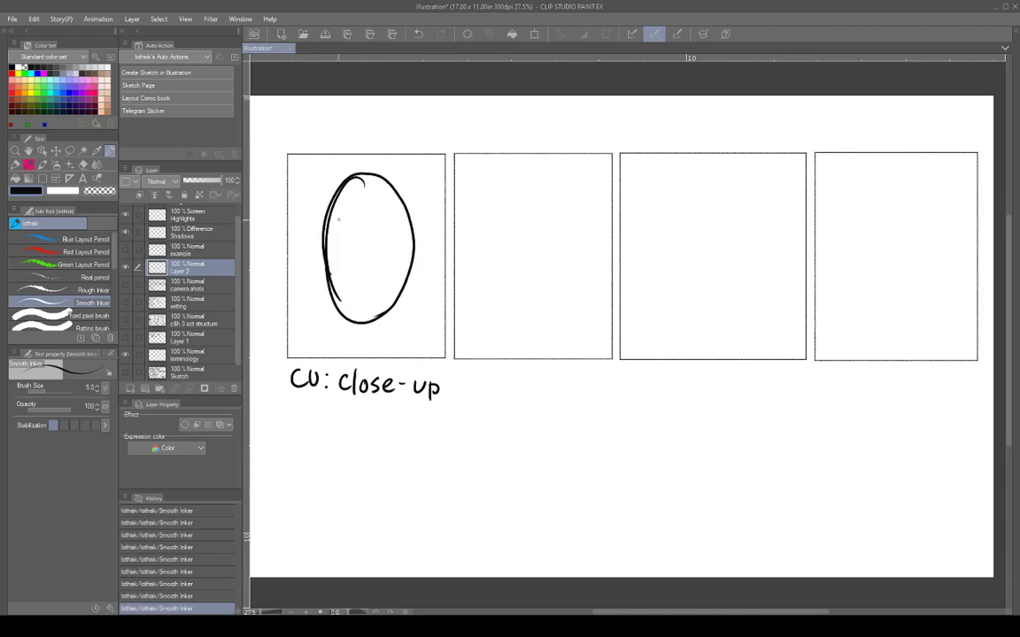
pyautogui.moveTo(325, 289); pyautogui.dragTo(286, 305)
pyautogui.moveTo(403, 286); pyautogui.dragTo(446, 307)
pyautogui.moveTo(305, 190)
pyautogui.mouseDown()
pyautogui.moveTo(406, 246)
pyautogui.moveTo(409, 291)
pyautogui.mouseUp()
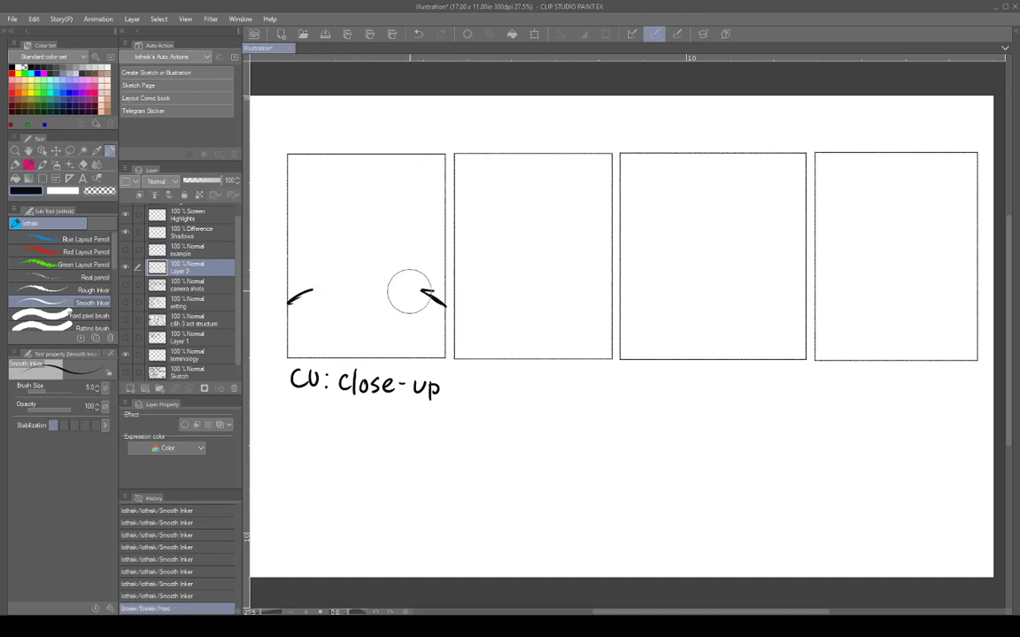
# Step: Draw a figure's full shoulder line, neck with collar and elongated head reaching the upper edge of the first panel
pyautogui.moveTo(289, 300)
pyautogui.mouseDown()
pyautogui.moveTo(339, 278)
pyautogui.moveTo(445, 305)
pyautogui.mouseUp()
pyautogui.moveTo(355, 255)
pyautogui.mouseDown()
pyautogui.moveTo(353, 285)
pyautogui.moveTo(390, 301)
pyautogui.mouseUp()
pyautogui.moveTo(327, 212)
pyautogui.mouseDown()
pyautogui.moveTo(332, 244)
pyautogui.moveTo(402, 281)
pyautogui.mouseUp()
pyautogui.moveTo(383, 279)
pyautogui.mouseDown()
pyautogui.moveTo(408, 229)
pyautogui.moveTo(383, 160)
pyautogui.moveTo(330, 217)
pyautogui.mouseUp()
pyautogui.moveTo(344, 178)
pyautogui.mouseDown()
pyautogui.moveTo(330, 213)
pyautogui.moveTo(333, 265)
pyautogui.moveTo(329, 256)
pyautogui.mouseUp()
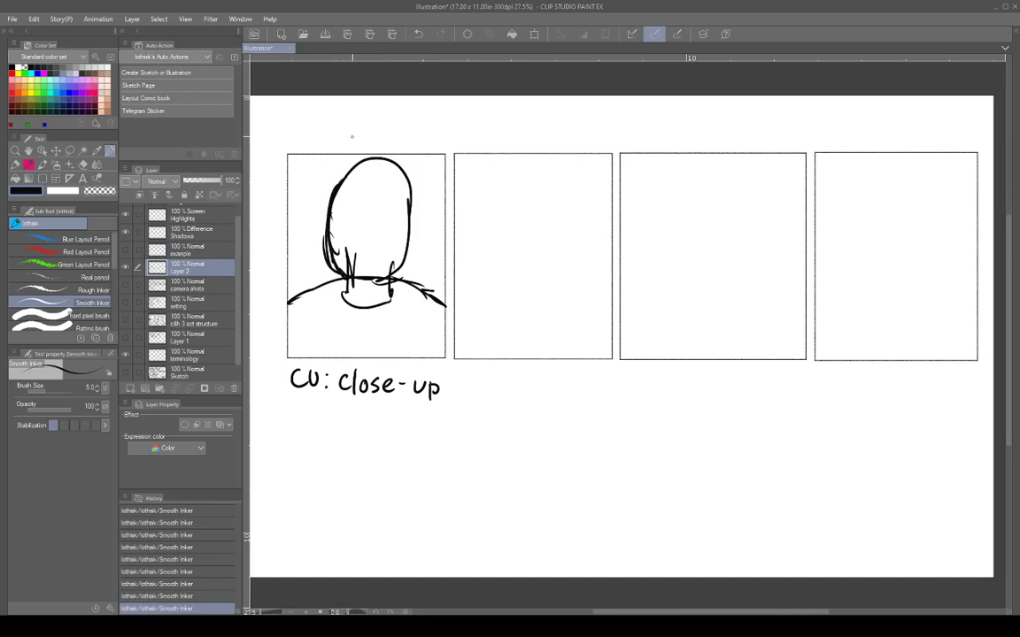
# Step: Lasso the head and shoulders sketch, move it down to leave space above the head, and deselect
pyautogui.press('m')
pyautogui.moveTo(355, 130)
pyautogui.mouseDown()
pyautogui.moveTo(327, 158)
pyautogui.moveTo(279, 262)
pyautogui.moveTo(310, 325)
pyautogui.moveTo(419, 328)
pyautogui.moveTo(462, 295)
pyautogui.moveTo(450, 216)
pyautogui.moveTo(413, 138)
pyautogui.moveTo(352, 130)
pyautogui.mouseUp()
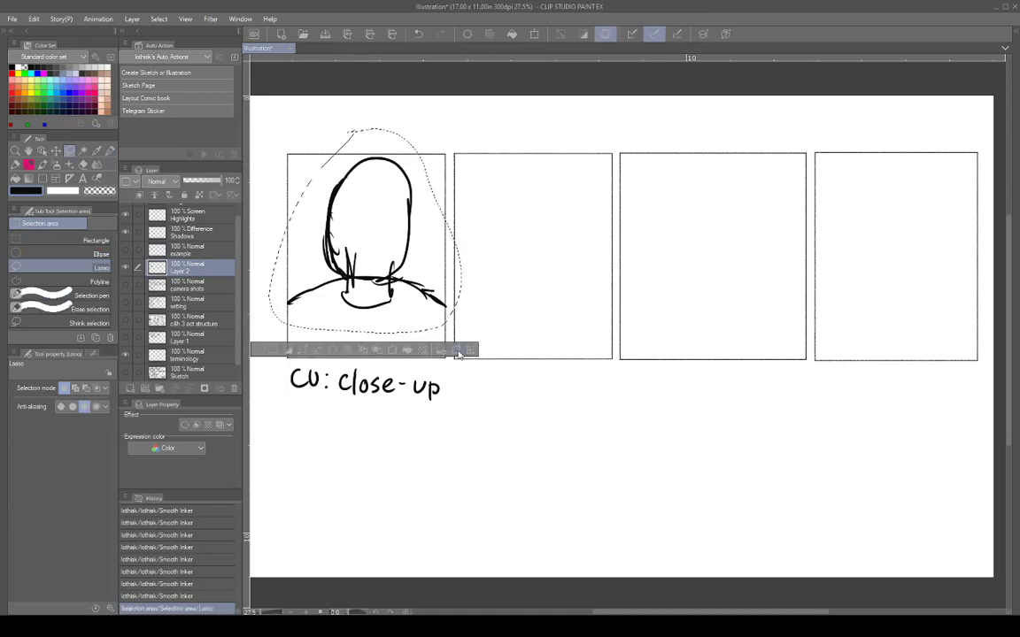
pyautogui.click(398, 350)
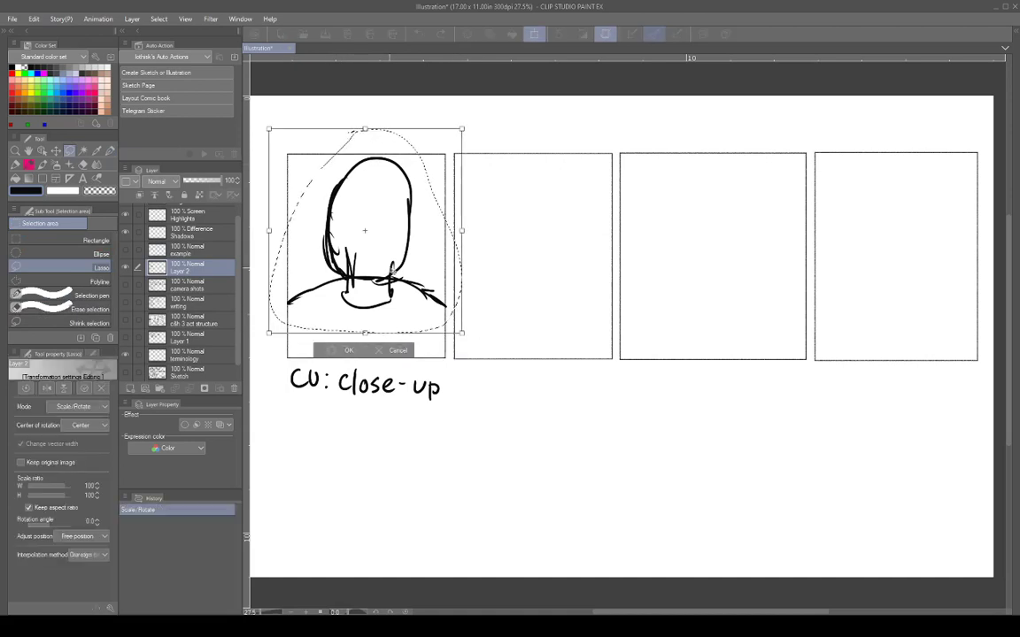
pyautogui.moveTo(424, 325); pyautogui.dragTo(424, 356)
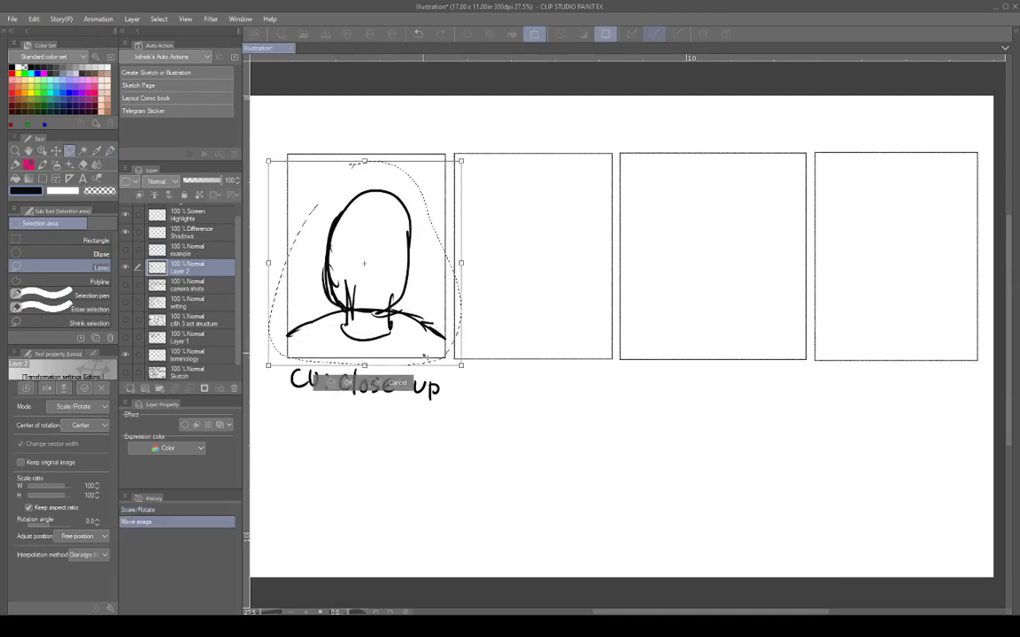
pyautogui.click(352, 382)
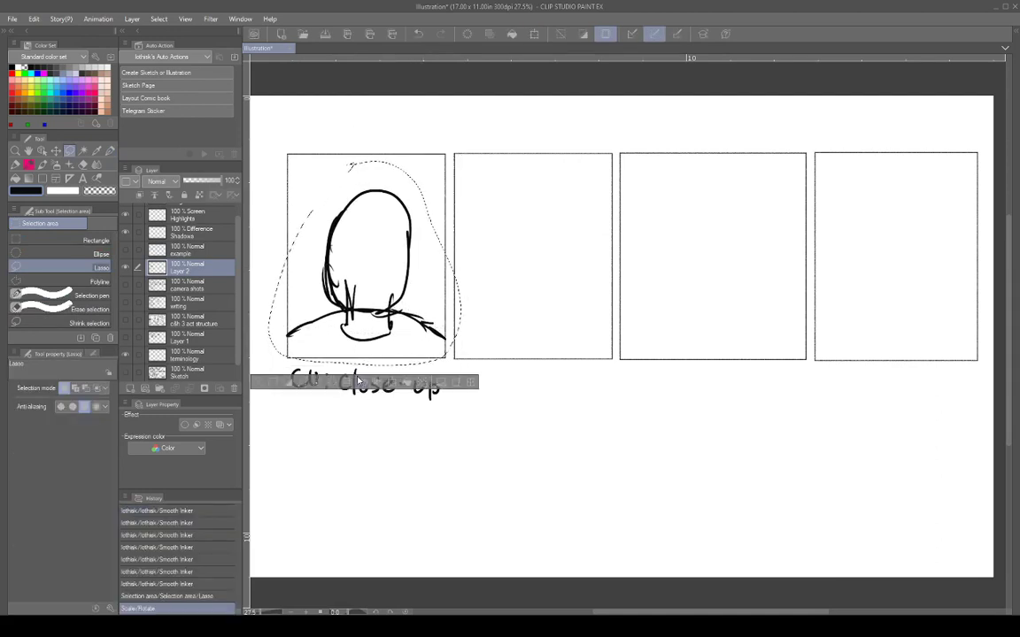
pyautogui.hotkey('ctrl', 'd')
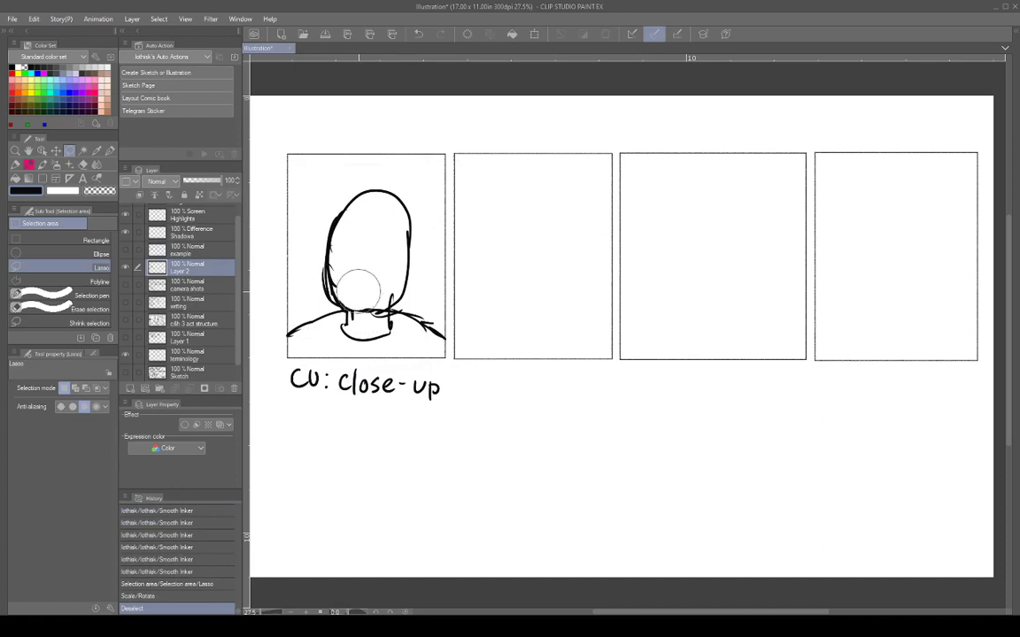
# Step: Erase the neck lines overlapping the face and draw two round eyes with pupils and a round open mouth
pyautogui.moveTo(358, 288); pyautogui.dragTo(377, 292)
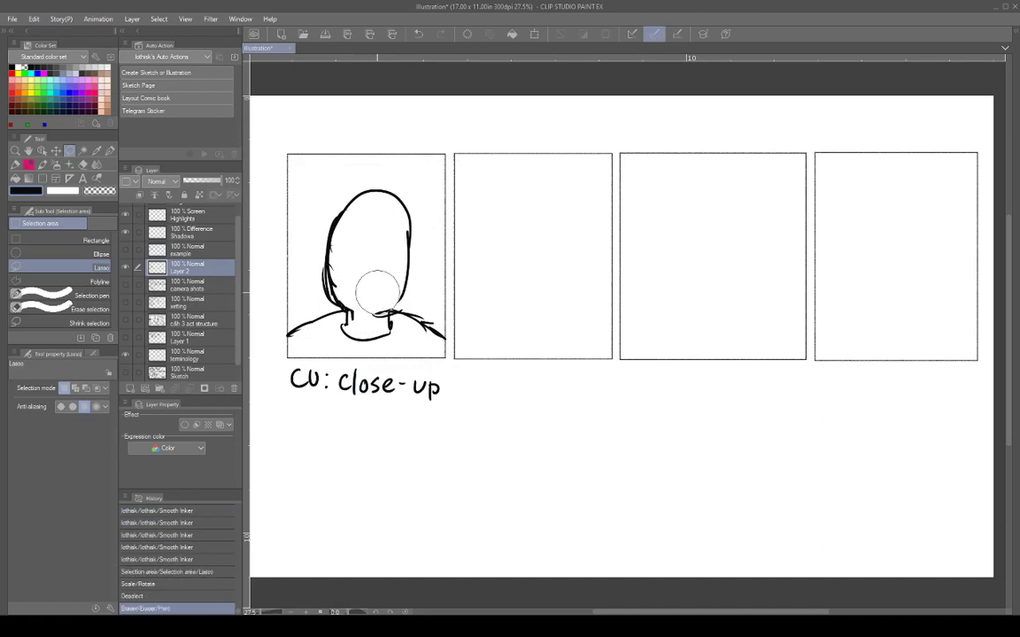
pyautogui.click(110, 151)
pyautogui.moveTo(303, 270)
pyautogui.mouseDown()
pyautogui.moveTo(345, 282)
pyautogui.moveTo(372, 253)
pyautogui.moveTo(372, 244)
pyautogui.moveTo(339, 253)
pyautogui.moveTo(347, 236)
pyautogui.mouseUp()
pyautogui.click(356, 248)
pyautogui.click(379, 252)
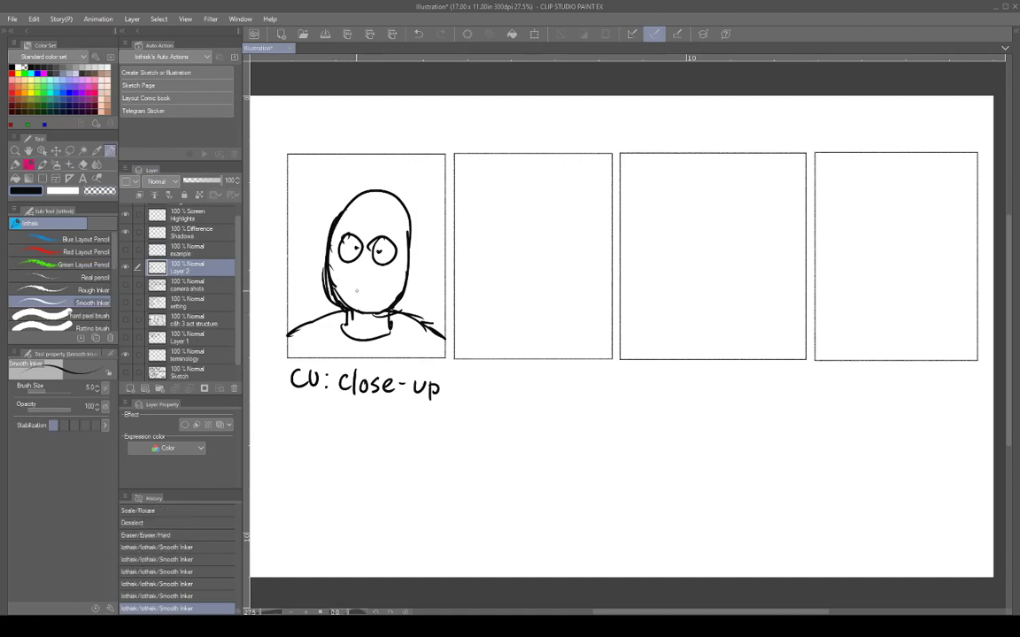
pyautogui.moveTo(361, 280); pyautogui.dragTo(360, 281)
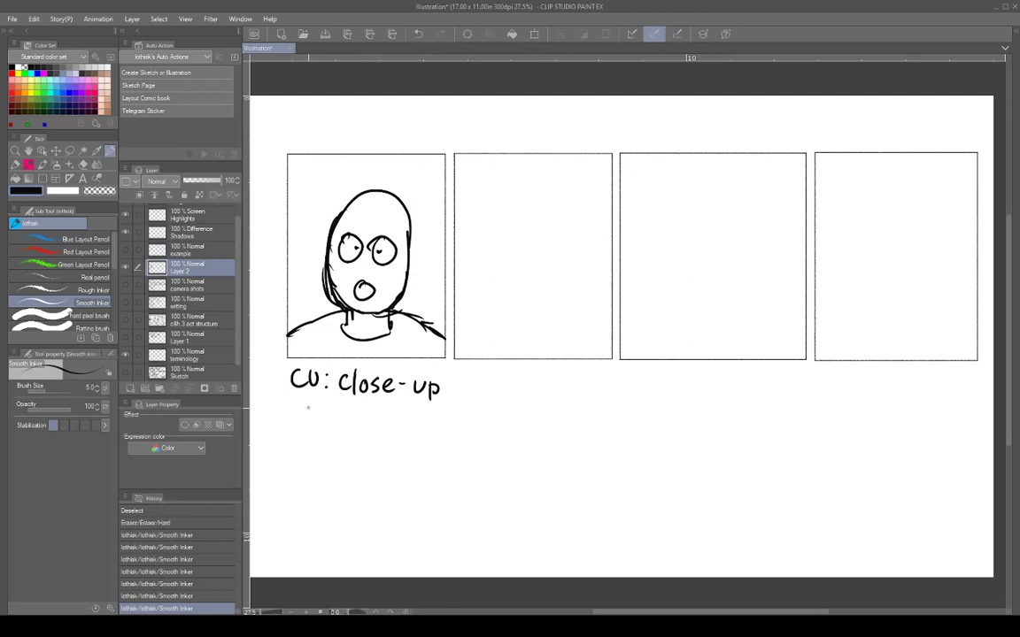
# Step: Handwrite the note "Good for emotions" under the close-up label
pyautogui.moveTo(317, 409)
pyautogui.mouseDown()
pyautogui.moveTo(345, 424)
pyautogui.moveTo(345, 411)
pyautogui.moveTo(359, 426)
pyautogui.moveTo(402, 429)
pyautogui.mouseUp()
pyautogui.moveTo(404, 417)
pyautogui.mouseDown()
pyautogui.moveTo(408, 430)
pyautogui.moveTo(421, 418)
pyautogui.mouseUp()
pyautogui.moveTo(429, 410)
pyautogui.mouseDown()
pyautogui.moveTo(429, 434)
pyautogui.moveTo(435, 420)
pyautogui.mouseUp()
pyautogui.moveTo(435, 422)
pyautogui.mouseDown()
pyautogui.moveTo(435, 432)
pyautogui.moveTo(441, 425)
pyautogui.moveTo(453, 433)
pyautogui.mouseUp()
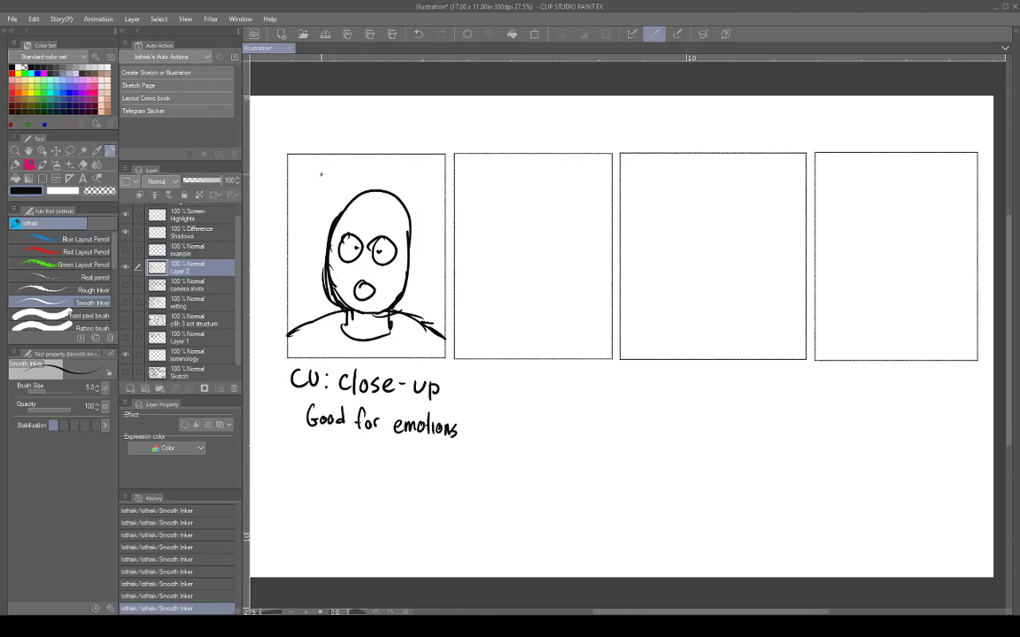
# Step: Write "OH NO!" above the figure's head and enclose it in a speech bubble
pyautogui.moveTo(321, 171); pyautogui.dragTo(330, 184)
pyautogui.moveTo(339, 170)
pyautogui.mouseDown()
pyautogui.moveTo(339, 184)
pyautogui.moveTo(370, 170)
pyautogui.mouseUp()
pyautogui.moveTo(375, 165)
pyautogui.mouseDown()
pyautogui.moveTo(334, 200)
pyautogui.moveTo(307, 174)
pyautogui.moveTo(364, 159)
pyautogui.moveTo(383, 175)
pyautogui.moveTo(340, 202)
pyautogui.mouseUp()
pyautogui.click(374, 180)
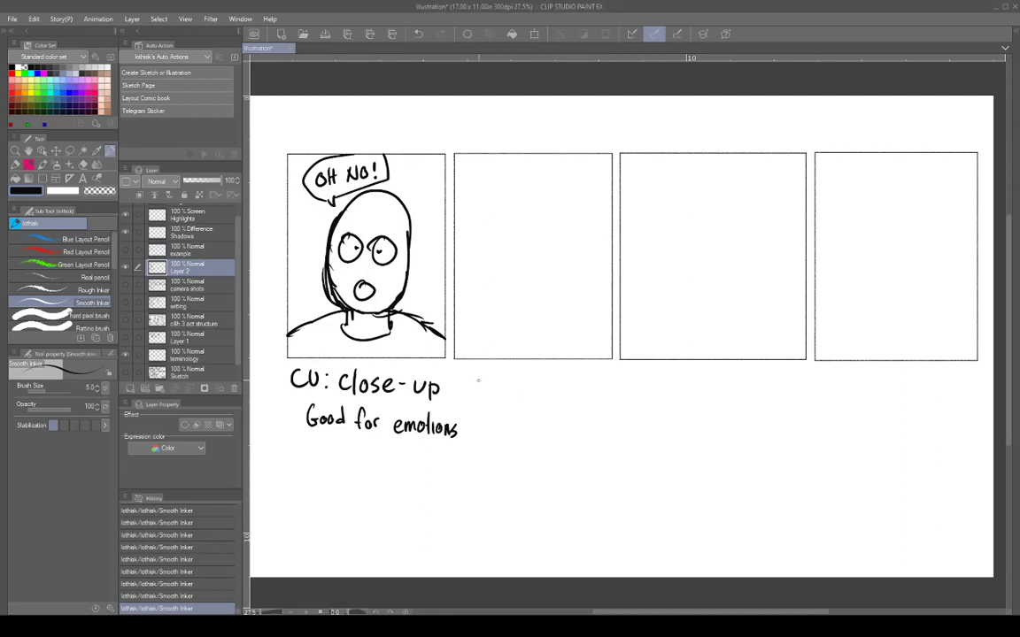
# Step: Handwrite "ECU" with "Extreme Close-up" beneath it below the second panel
pyautogui.moveTo(474, 372); pyautogui.dragTo(473, 392)
pyautogui.moveTo(473, 374); pyautogui.dragTo(481, 382)
pyautogui.moveTo(473, 392)
pyautogui.mouseDown()
pyautogui.moveTo(501, 389)
pyautogui.moveTo(506, 373)
pyautogui.moveTo(503, 414)
pyautogui.moveTo(512, 397)
pyautogui.mouseUp()
pyautogui.moveTo(504, 405); pyautogui.dragTo(514, 414)
pyautogui.moveTo(514, 405)
pyautogui.mouseDown()
pyautogui.moveTo(523, 414)
pyautogui.moveTo(513, 414)
pyautogui.mouseUp()
pyautogui.moveTo(528, 393)
pyautogui.mouseDown()
pyautogui.moveTo(527, 412)
pyautogui.moveTo(540, 405)
pyautogui.mouseUp()
pyautogui.moveTo(541, 409)
pyautogui.mouseDown()
pyautogui.moveTo(569, 413)
pyautogui.moveTo(530, 438)
pyautogui.moveTo(571, 432)
pyautogui.mouseUp()
pyautogui.click(564, 407)
pyautogui.moveTo(573, 430); pyautogui.dragTo(585, 434)
pyautogui.moveTo(588, 428); pyautogui.dragTo(587, 439)
pyautogui.moveTo(587, 428); pyautogui.dragTo(593, 427)
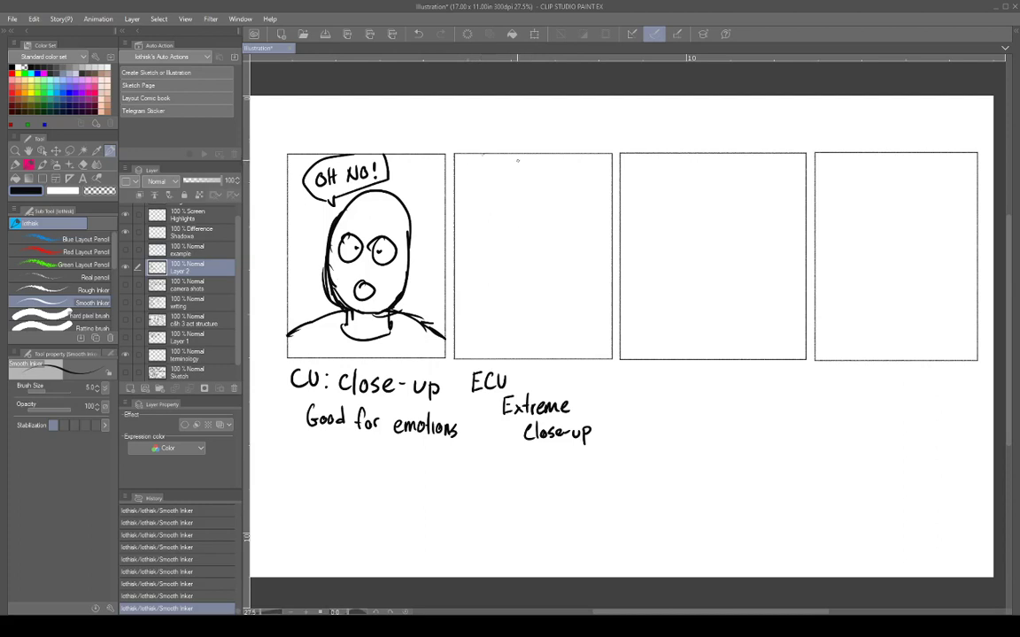
# Step: Draw a tightly cropped face in the second panel with one side contour, two large eyes, a nose and a straight mouth
pyautogui.moveTo(509, 154)
pyautogui.mouseDown()
pyautogui.moveTo(481, 218)
pyautogui.moveTo(491, 164)
pyautogui.moveTo(479, 278)
pyautogui.moveTo(495, 354)
pyautogui.mouseUp()
pyautogui.moveTo(514, 215)
pyautogui.mouseDown()
pyautogui.moveTo(494, 235)
pyautogui.moveTo(519, 249)
pyautogui.moveTo(512, 239)
pyautogui.moveTo(526, 217)
pyautogui.mouseUp()
pyautogui.moveTo(595, 207)
pyautogui.mouseDown()
pyautogui.moveTo(598, 253)
pyautogui.moveTo(609, 209)
pyautogui.mouseUp()
pyautogui.moveTo(533, 233); pyautogui.dragTo(529, 235)
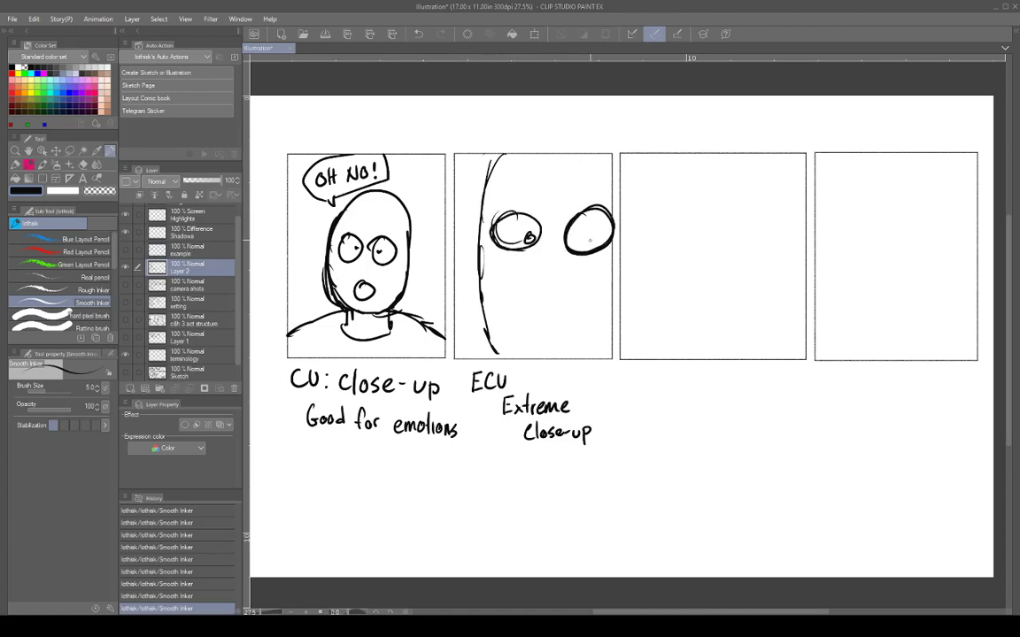
pyautogui.moveTo(597, 239)
pyautogui.mouseDown()
pyautogui.moveTo(531, 272)
pyautogui.moveTo(531, 288)
pyautogui.mouseUp()
pyautogui.press('Tab')
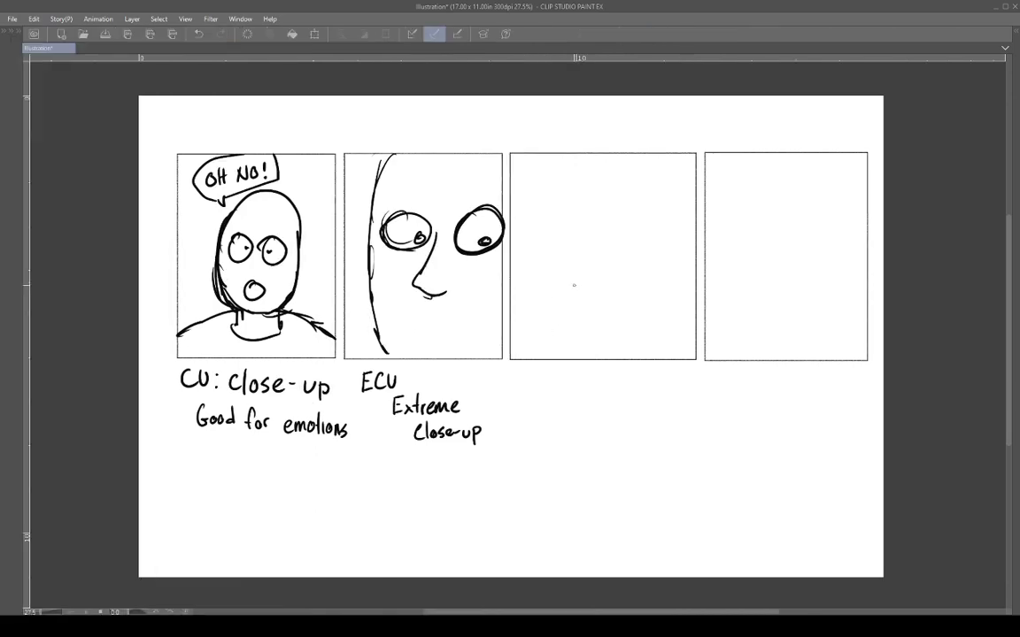
pyautogui.press('Tab')
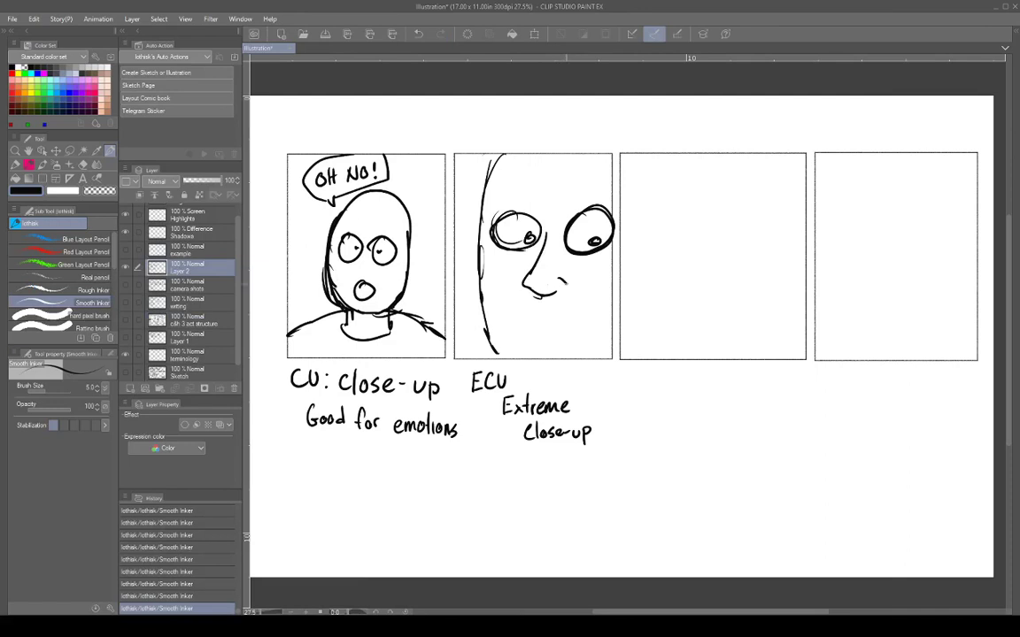
pyautogui.moveTo(514, 330); pyautogui.dragTo(579, 333)
pyautogui.moveTo(498, 357)
pyautogui.mouseDown()
pyautogui.moveTo(487, 191)
pyautogui.moveTo(506, 155)
pyautogui.mouseUp()
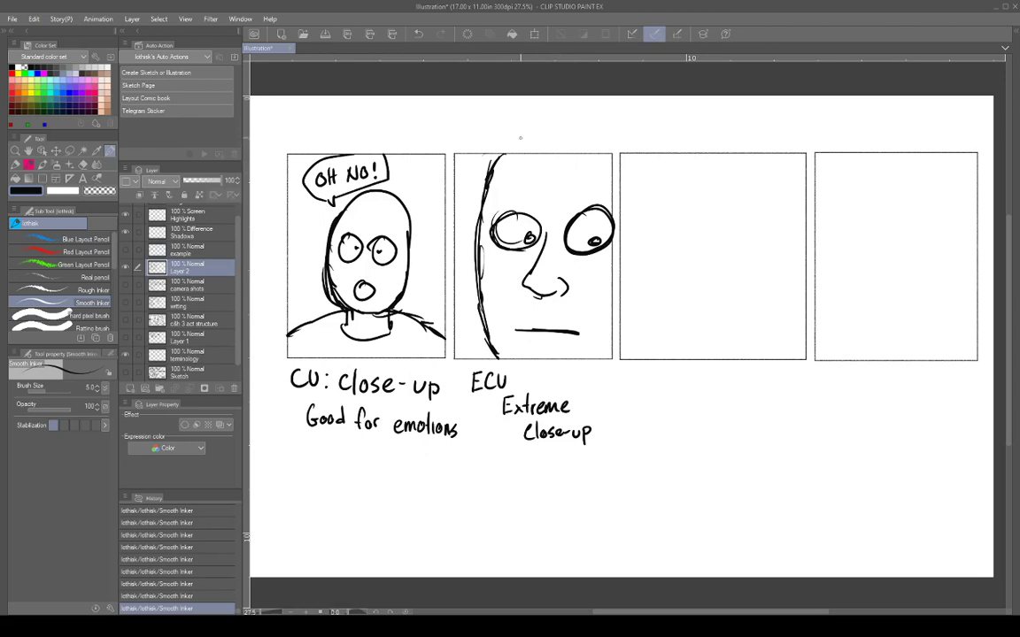
# Step: Sketch the head's outline beyond the second panel's upper and lower borders, and erase those extended lines
pyautogui.moveTo(501, 155); pyautogui.dragTo(558, 134)
pyautogui.moveTo(502, 361)
pyautogui.mouseDown()
pyautogui.moveTo(564, 378)
pyautogui.moveTo(609, 363)
pyautogui.mouseUp()
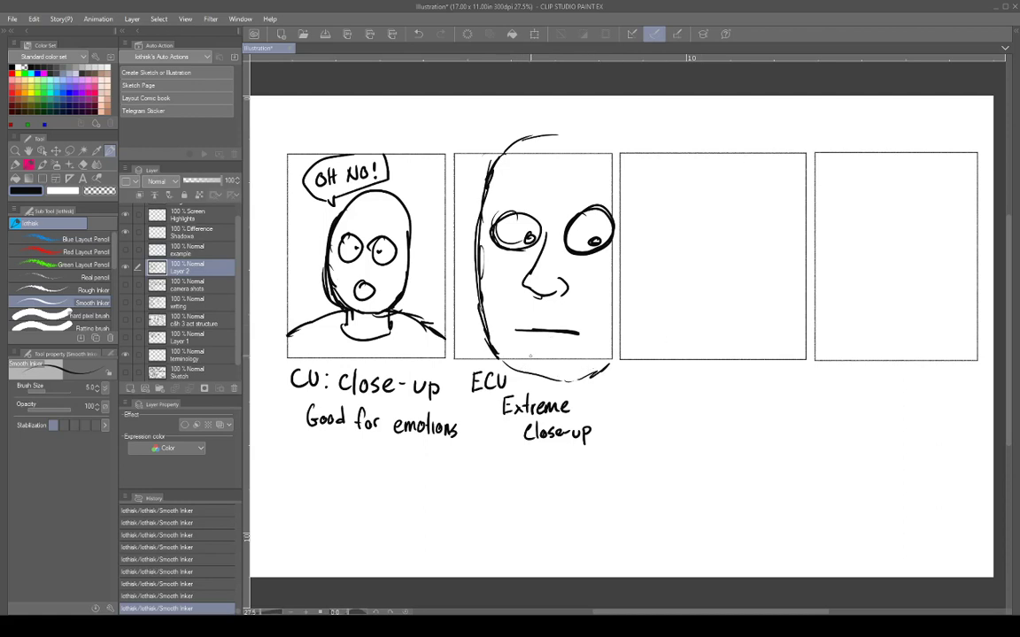
pyautogui.moveTo(603, 363)
pyautogui.mouseDown()
pyautogui.moveTo(585, 376)
pyautogui.moveTo(585, 392)
pyautogui.mouseUp()
pyautogui.moveTo(512, 365); pyautogui.dragTo(522, 371)
pyautogui.moveTo(499, 357)
pyautogui.mouseDown()
pyautogui.moveTo(533, 378)
pyautogui.moveTo(604, 363)
pyautogui.mouseUp()
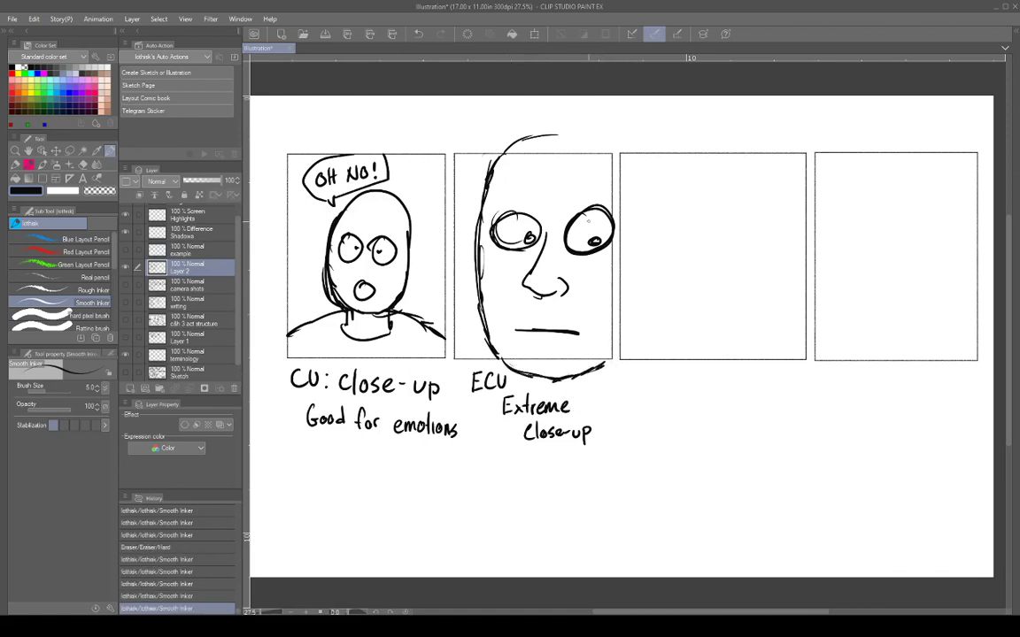
pyautogui.moveTo(549, 136)
pyautogui.mouseDown()
pyautogui.moveTo(585, 137)
pyautogui.moveTo(516, 129)
pyautogui.mouseUp()
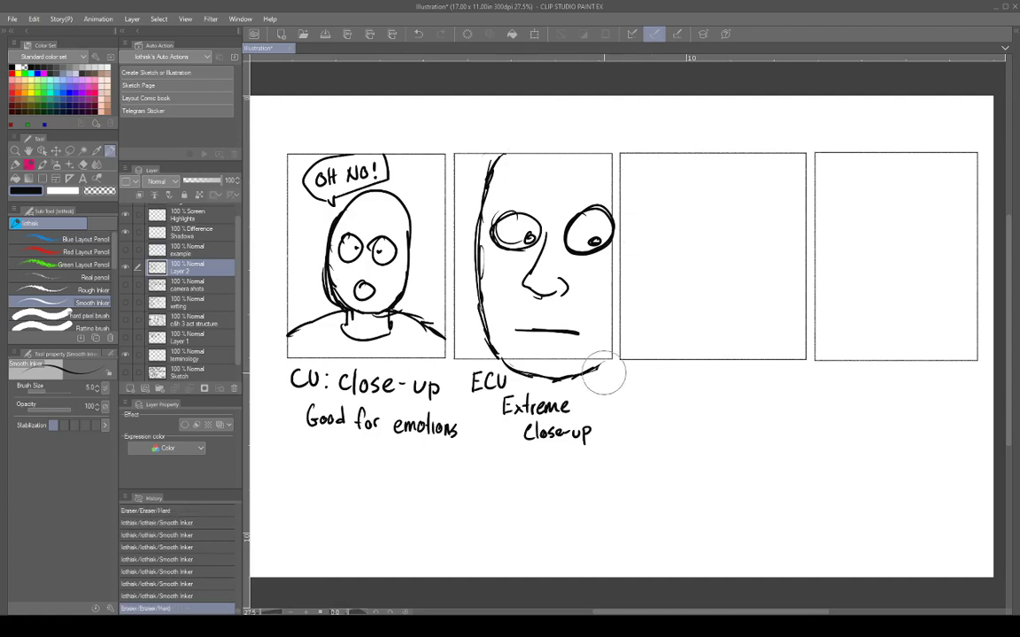
pyautogui.moveTo(607, 376)
pyautogui.mouseDown()
pyautogui.moveTo(524, 370)
pyautogui.moveTo(515, 379)
pyautogui.moveTo(548, 369)
pyautogui.mouseUp()
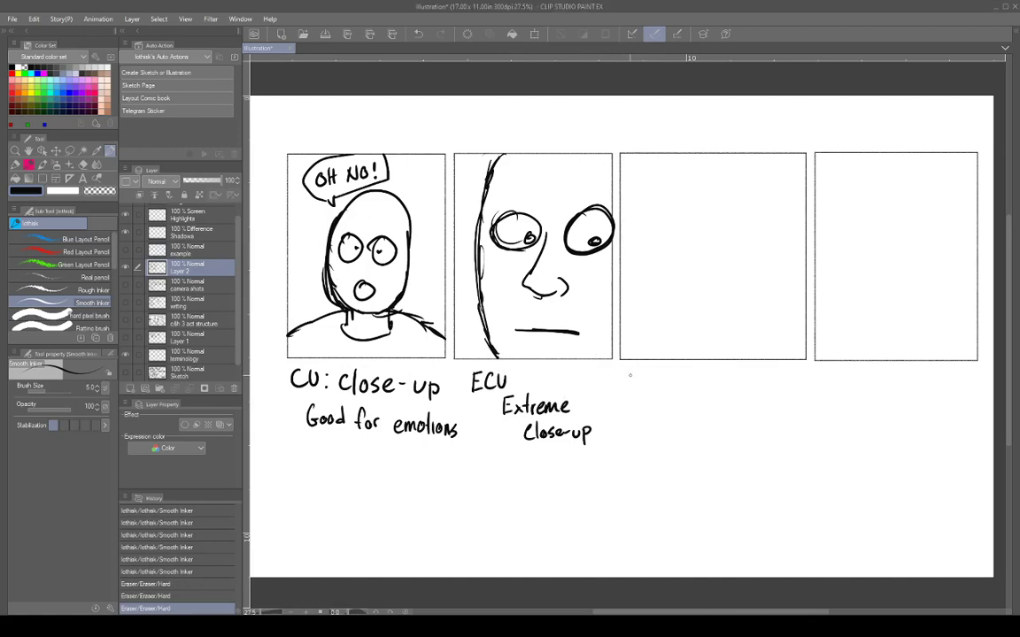
# Step: Handwrite "BEV" with "Bird's-eye view" beneath it below the third panel
pyautogui.moveTo(631, 370)
pyautogui.mouseDown()
pyautogui.moveTo(630, 390)
pyautogui.moveTo(643, 389)
pyautogui.mouseUp()
pyautogui.moveTo(643, 380)
pyautogui.mouseDown()
pyautogui.moveTo(652, 390)
pyautogui.moveTo(665, 371)
pyautogui.moveTo(650, 425)
pyautogui.moveTo(670, 408)
pyautogui.moveTo(678, 417)
pyautogui.mouseUp()
pyautogui.moveTo(678, 410)
pyautogui.mouseDown()
pyautogui.moveTo(687, 421)
pyautogui.moveTo(731, 420)
pyautogui.moveTo(729, 430)
pyautogui.moveTo(772, 405)
pyautogui.moveTo(775, 423)
pyautogui.moveTo(794, 412)
pyautogui.mouseUp()
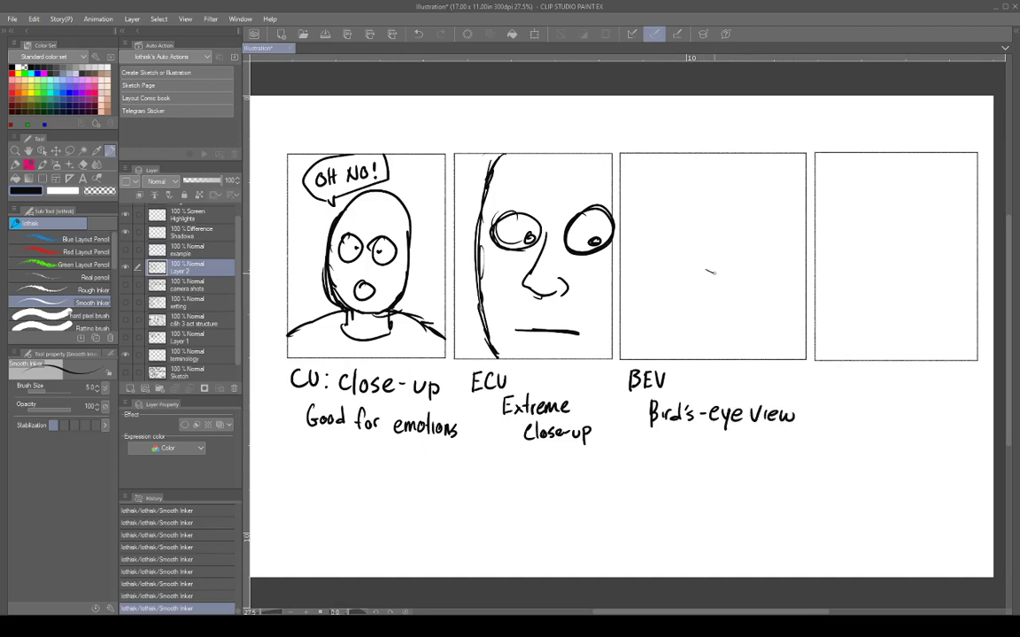
# Step: Draw the converging roof and wall edges of a box-shaped building near the third panel's lower edge
pyautogui.moveTo(709, 271)
pyautogui.mouseDown()
pyautogui.moveTo(772, 296)
pyautogui.moveTo(744, 298)
pyautogui.moveTo(766, 341)
pyautogui.mouseUp()
pyautogui.press('e')
pyautogui.moveTo(712, 314)
pyautogui.mouseDown()
pyautogui.moveTo(709, 356)
pyautogui.moveTo(793, 309)
pyautogui.mouseUp()
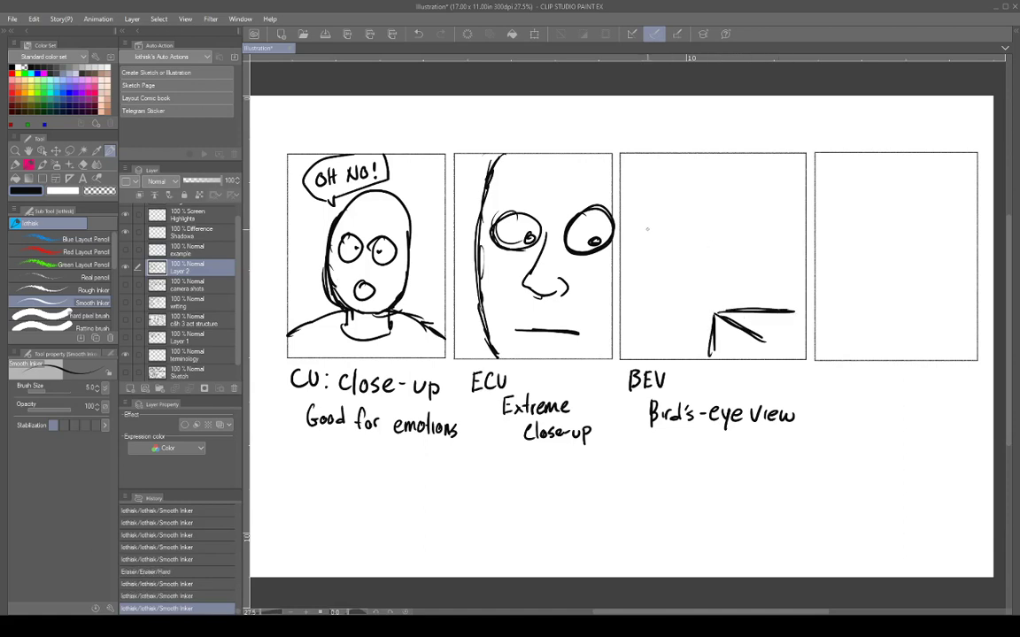
# Step: Sketch light roofline and vertical edges for more buildings across the middle of the third panel
pyautogui.moveTo(644, 213); pyautogui.dragTo(638, 274)
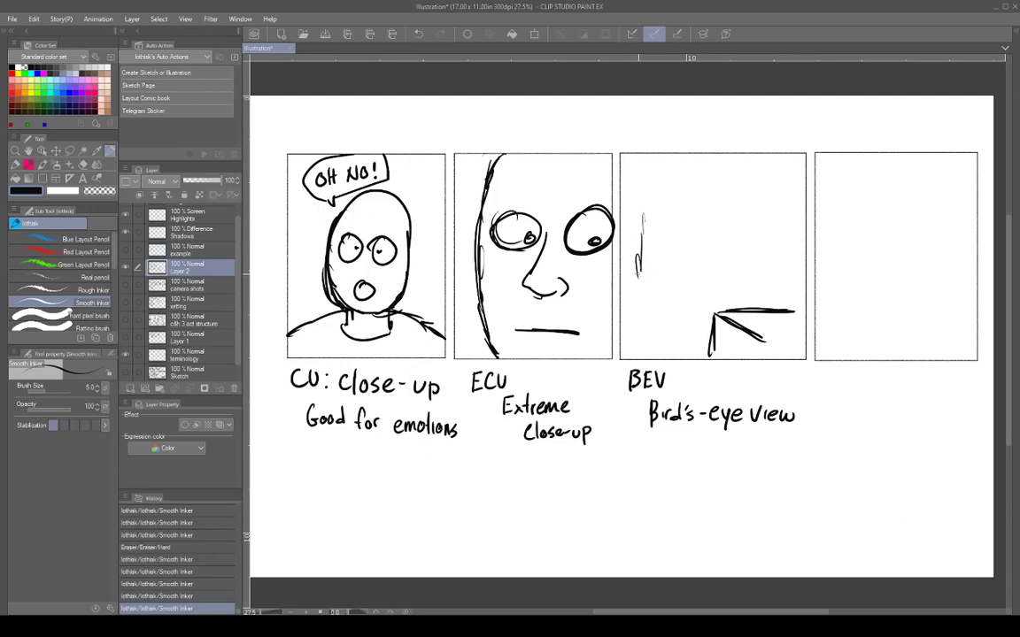
pyautogui.moveTo(643, 214); pyautogui.dragTo(642, 271)
pyautogui.moveTo(634, 268)
pyautogui.mouseDown()
pyautogui.moveTo(674, 266)
pyautogui.moveTo(800, 266)
pyautogui.mouseUp()
pyautogui.moveTo(716, 267); pyautogui.dragTo(715, 283)
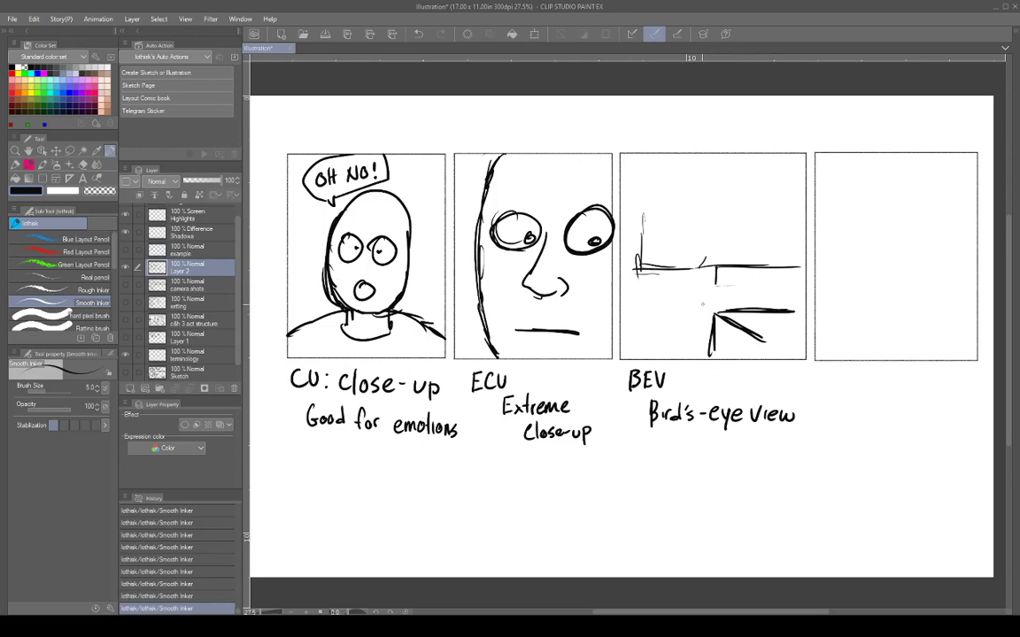
pyautogui.moveTo(701, 266); pyautogui.dragTo(700, 285)
# Step: Thicken the foreground building's edges and draw the left building's vertical walls and slanted roof edges
pyautogui.moveTo(756, 338); pyautogui.dragTo(778, 352)
pyautogui.moveTo(713, 333); pyautogui.dragTo(711, 358)
pyautogui.moveTo(638, 272); pyautogui.dragTo(638, 329)
pyautogui.moveTo(701, 268); pyautogui.dragTo(701, 318)
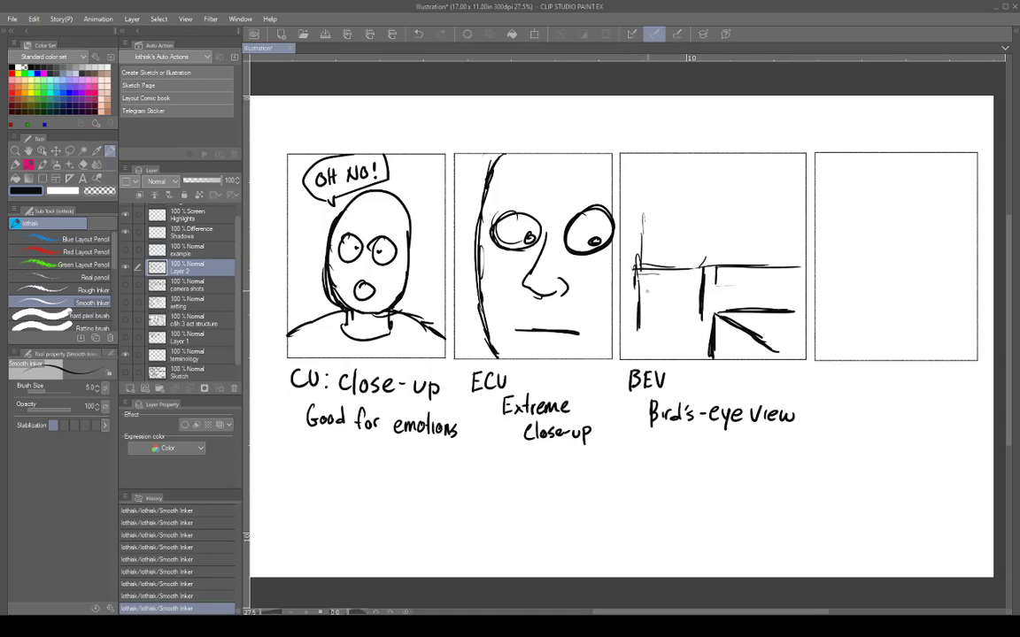
pyautogui.moveTo(641, 271)
pyautogui.mouseDown()
pyautogui.moveTo(673, 291)
pyautogui.moveTo(723, 285)
pyautogui.mouseUp()
pyautogui.moveTo(704, 271); pyautogui.dragTo(739, 284)
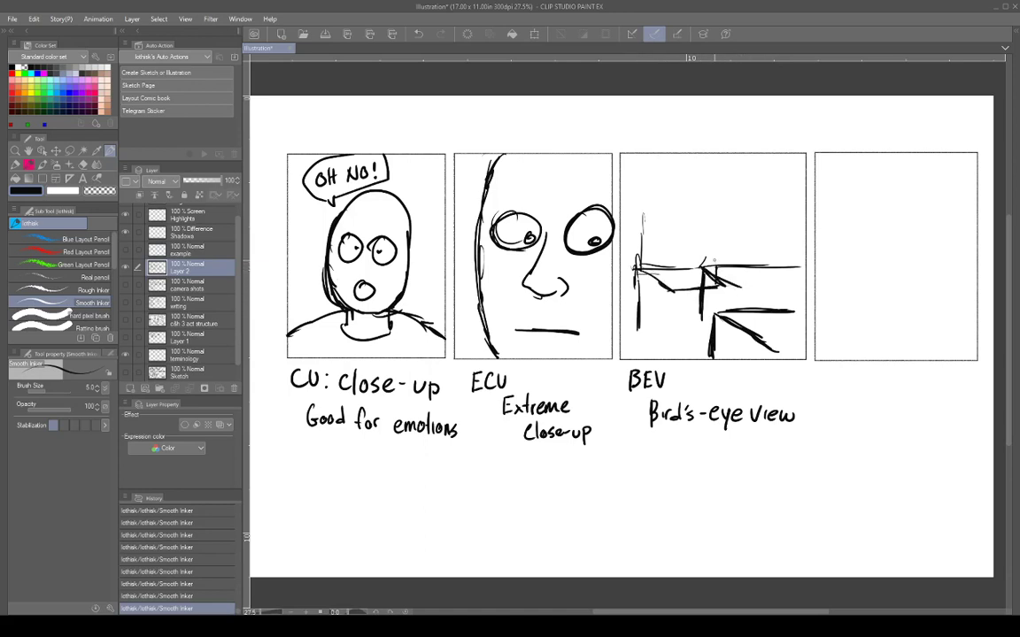
# Step: Draw another box-shaped building with its roof and wall edges behind, at the third panel's right border
pyautogui.moveTo(715, 247)
pyautogui.mouseDown()
pyautogui.moveTo(715, 267)
pyautogui.moveTo(769, 265)
pyautogui.moveTo(774, 244)
pyautogui.moveTo(805, 246)
pyautogui.moveTo(765, 247)
pyautogui.mouseUp()
pyautogui.moveTo(765, 269); pyautogui.dragTo(804, 267)
pyautogui.moveTo(771, 268)
pyautogui.mouseDown()
pyautogui.moveTo(809, 270)
pyautogui.moveTo(763, 307)
pyautogui.moveTo(728, 310)
pyautogui.mouseUp()
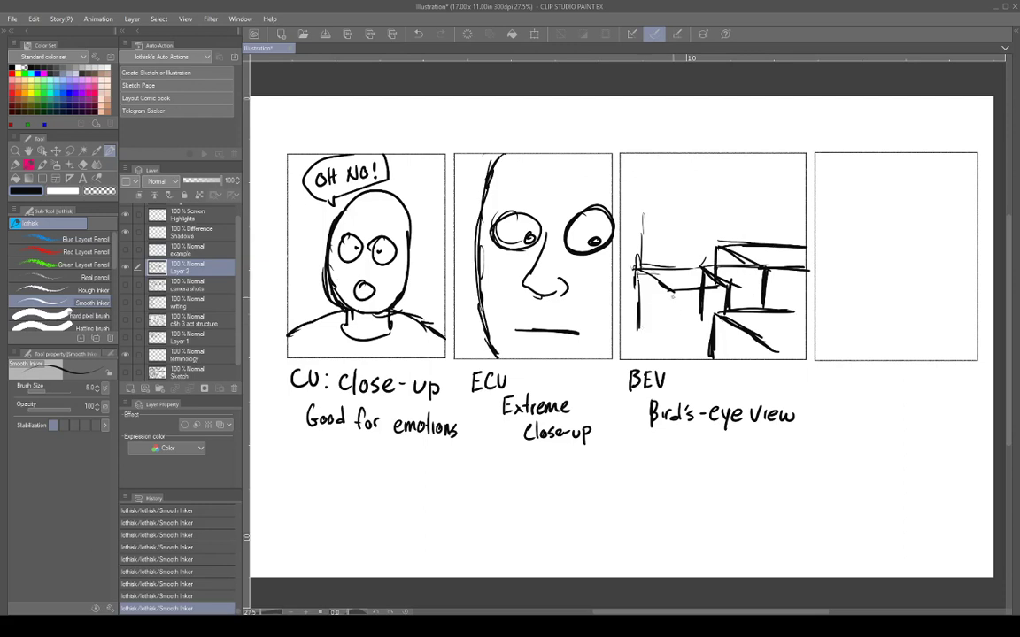
# Step: Draw the left building's front corner and side-wall base, and erase the stray vertical line above it
pyautogui.moveTo(672, 294)
pyautogui.mouseDown()
pyautogui.moveTo(670, 342)
pyautogui.moveTo(640, 341)
pyautogui.mouseUp()
pyautogui.moveTo(638, 333)
pyautogui.mouseDown()
pyautogui.moveTo(670, 348)
pyautogui.moveTo(651, 352)
pyautogui.mouseUp()
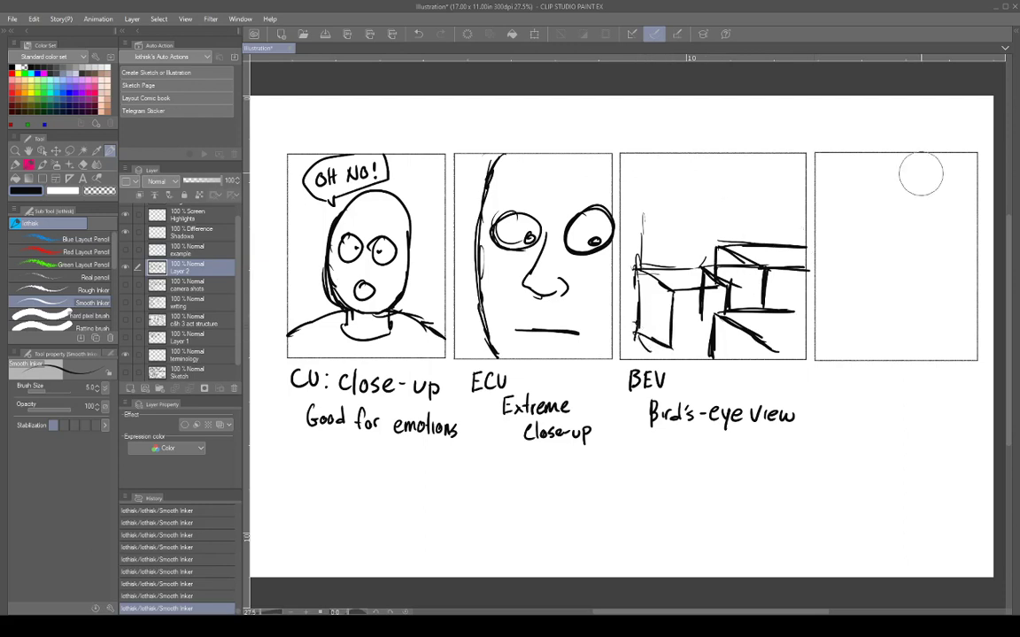
pyautogui.moveTo(646, 215)
pyautogui.mouseDown()
pyautogui.moveTo(644, 239)
pyautogui.moveTo(657, 243)
pyautogui.mouseUp()
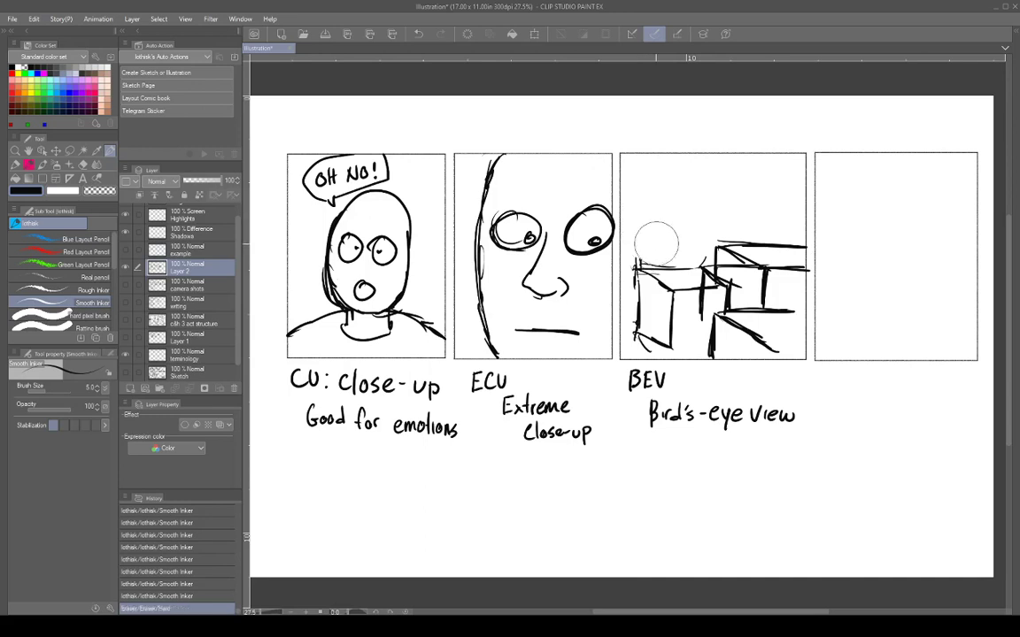
# Step: Erase the overlapping lines between the buildings and redraw the left building's roof and wall edges more boldly
pyautogui.moveTo(732, 269)
pyautogui.mouseDown()
pyautogui.moveTo(760, 274)
pyautogui.moveTo(706, 293)
pyautogui.moveTo(698, 310)
pyautogui.moveTo(709, 320)
pyautogui.moveTo(671, 347)
pyautogui.mouseUp()
pyautogui.moveTo(673, 291); pyautogui.dragTo(739, 284)
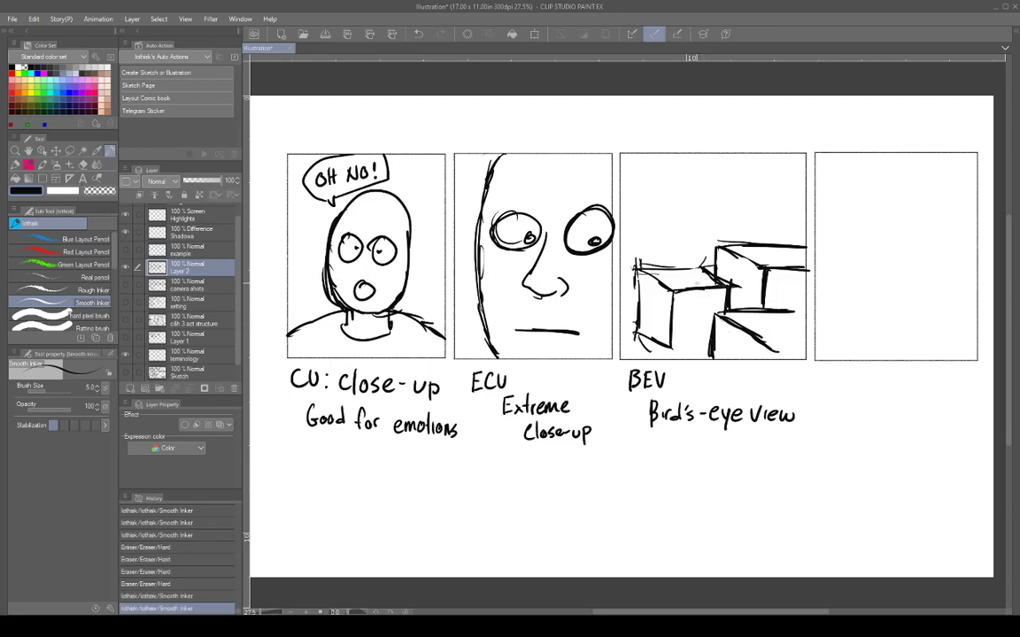
pyautogui.moveTo(683, 267)
pyautogui.mouseDown()
pyautogui.moveTo(641, 268)
pyautogui.moveTo(708, 268)
pyautogui.moveTo(730, 286)
pyautogui.mouseUp()
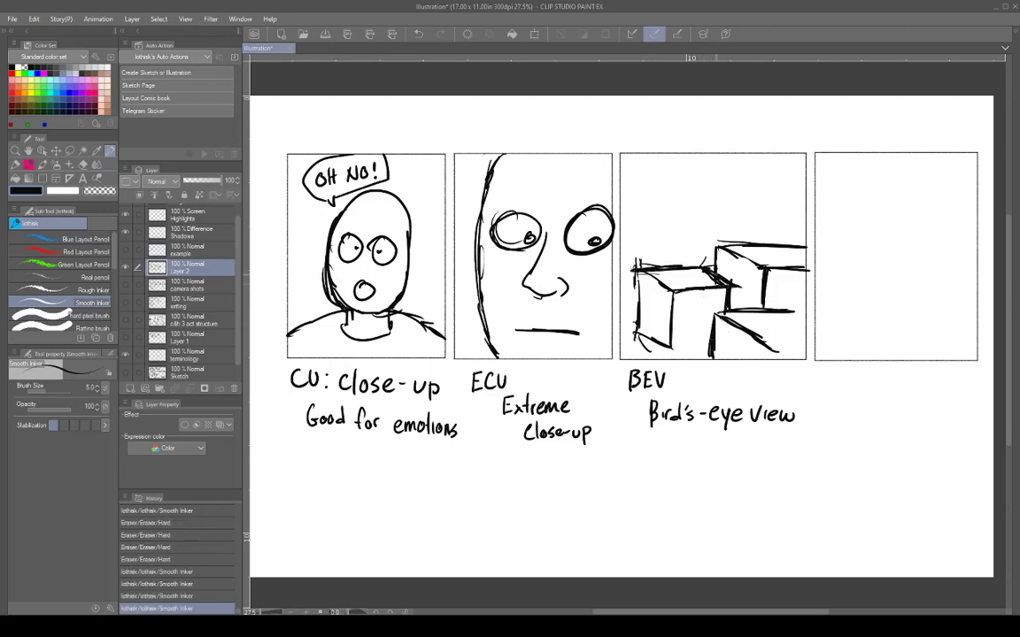
pyautogui.moveTo(632, 269)
pyautogui.mouseDown()
pyautogui.moveTo(677, 291)
pyautogui.moveTo(671, 346)
pyautogui.moveTo(713, 341)
pyautogui.moveTo(693, 347)
pyautogui.mouseUp()
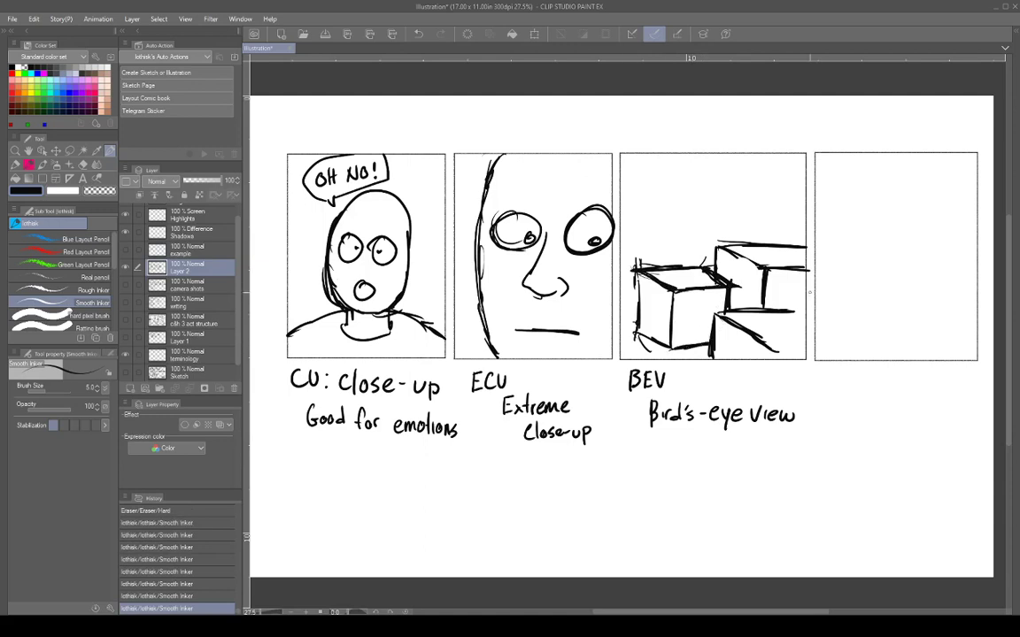
# Step: Draw wavy cloud lines and a small round sun in the sky above the buildings in the bird's-eye panel
pyautogui.moveTo(642, 170)
pyautogui.mouseDown()
pyautogui.moveTo(645, 182)
pyautogui.moveTo(755, 175)
pyautogui.mouseUp()
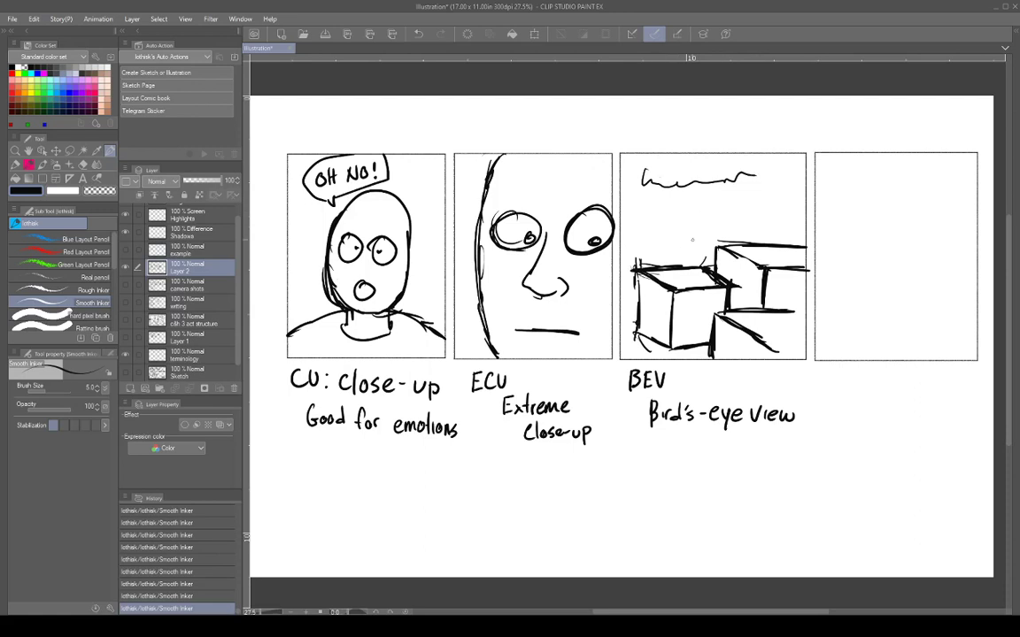
pyautogui.moveTo(654, 205); pyautogui.dragTo(780, 203)
pyautogui.moveTo(653, 200)
pyautogui.mouseDown()
pyautogui.moveTo(771, 189)
pyautogui.moveTo(763, 184)
pyautogui.moveTo(747, 185)
pyautogui.moveTo(792, 200)
pyautogui.mouseUp()
pyautogui.moveTo(763, 161)
pyautogui.mouseDown()
pyautogui.moveTo(795, 187)
pyautogui.moveTo(772, 158)
pyautogui.moveTo(768, 175)
pyautogui.mouseUp()
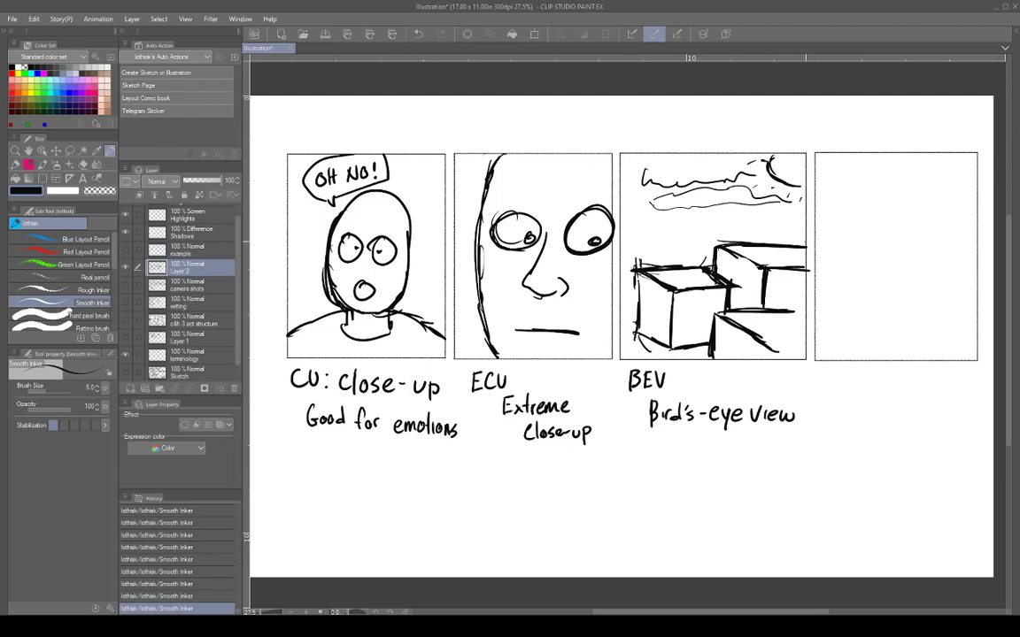
pyautogui.moveTo(786, 174); pyautogui.dragTo(805, 209)
pyautogui.moveTo(781, 164); pyautogui.dragTo(782, 167)
pyautogui.moveTo(692, 156); pyautogui.dragTo(694, 174)
# Step: Hatch the walls of the left and foreground buildings in the third panel with vertical strokes
pyautogui.moveTo(645, 282); pyautogui.dragTo(648, 331)
pyautogui.moveTo(653, 285); pyautogui.dragTo(660, 341)
pyautogui.moveTo(668, 292)
pyautogui.mouseDown()
pyautogui.moveTo(667, 343)
pyautogui.moveTo(678, 345)
pyautogui.mouseUp()
pyautogui.moveTo(688, 295); pyautogui.dragTo(692, 345)
pyautogui.moveTo(705, 292); pyautogui.dragTo(704, 341)
pyautogui.moveTo(714, 292)
pyautogui.mouseDown()
pyautogui.moveTo(710, 336)
pyautogui.moveTo(729, 361)
pyautogui.mouseUp()
pyautogui.moveTo(738, 331)
pyautogui.mouseDown()
pyautogui.moveTo(737, 366)
pyautogui.moveTo(747, 366)
pyautogui.mouseUp()
pyautogui.moveTo(756, 343); pyautogui.dragTo(764, 373)
pyautogui.moveTo(770, 355); pyautogui.dragTo(770, 372)
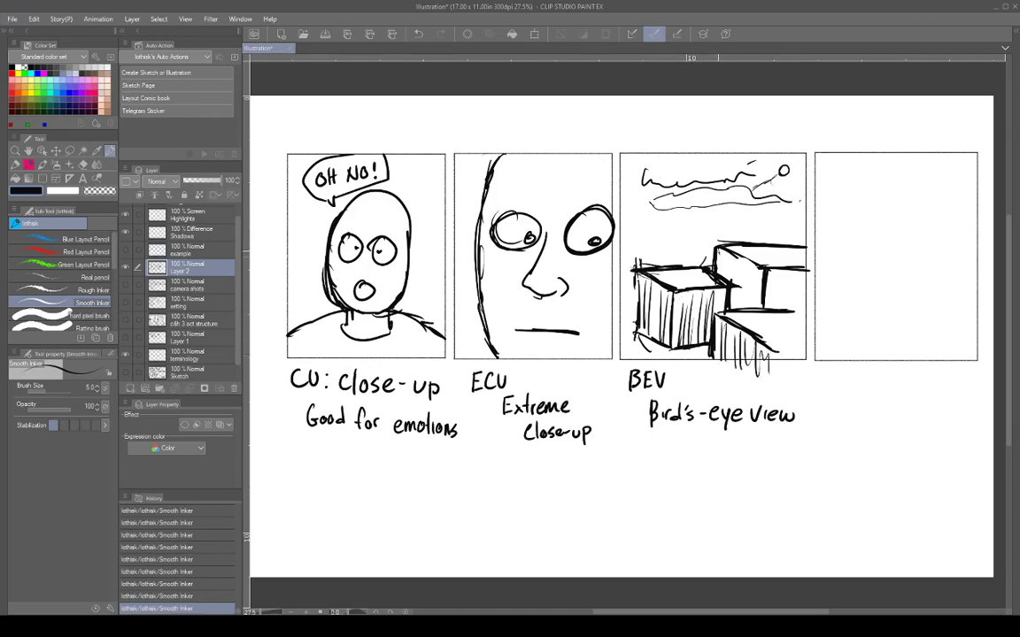
# Step: Hatch both visible walls of the rear building at the third panel's right border with vertical strokes
pyautogui.moveTo(718, 251); pyautogui.dragTo(717, 273)
pyautogui.moveTo(728, 252); pyautogui.dragTo(732, 303)
pyautogui.moveTo(740, 266); pyautogui.dragTo(742, 310)
pyautogui.moveTo(753, 269); pyautogui.dragTo(757, 309)
pyautogui.moveTo(770, 276); pyautogui.dragTo(769, 309)
pyautogui.moveTo(776, 271); pyautogui.dragTo(774, 309)
pyautogui.moveTo(782, 272); pyautogui.dragTo(786, 310)
pyautogui.moveTo(793, 274); pyautogui.dragTo(792, 309)
pyautogui.moveTo(798, 275); pyautogui.dragTo(799, 309)
# Step: Erase the foreground building's hatching that spills below the third panel's border
pyautogui.press('e')
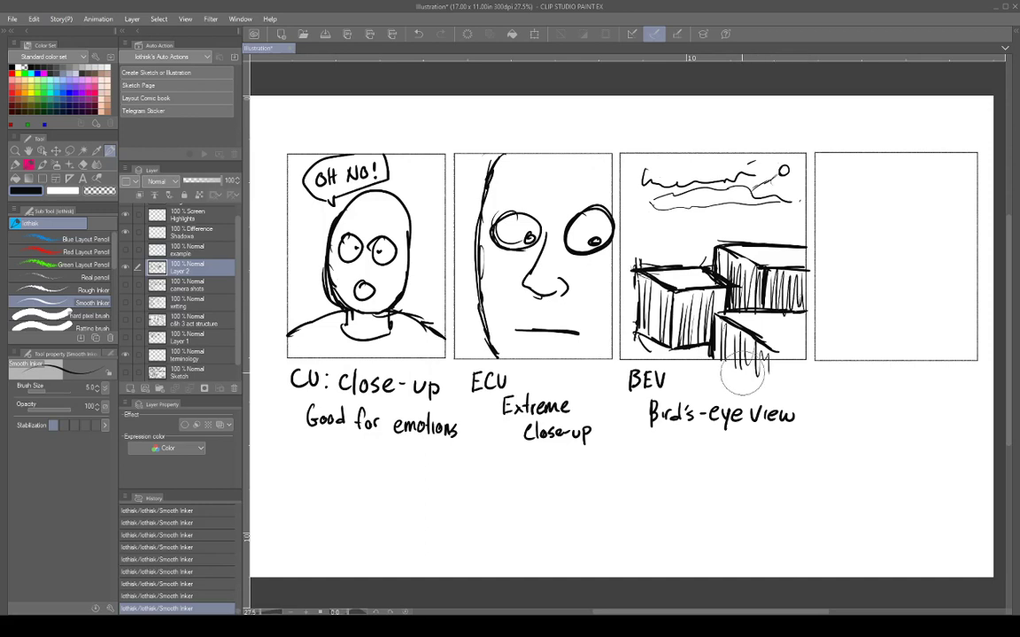
pyautogui.moveTo(735, 346); pyautogui.dragTo(778, 382)
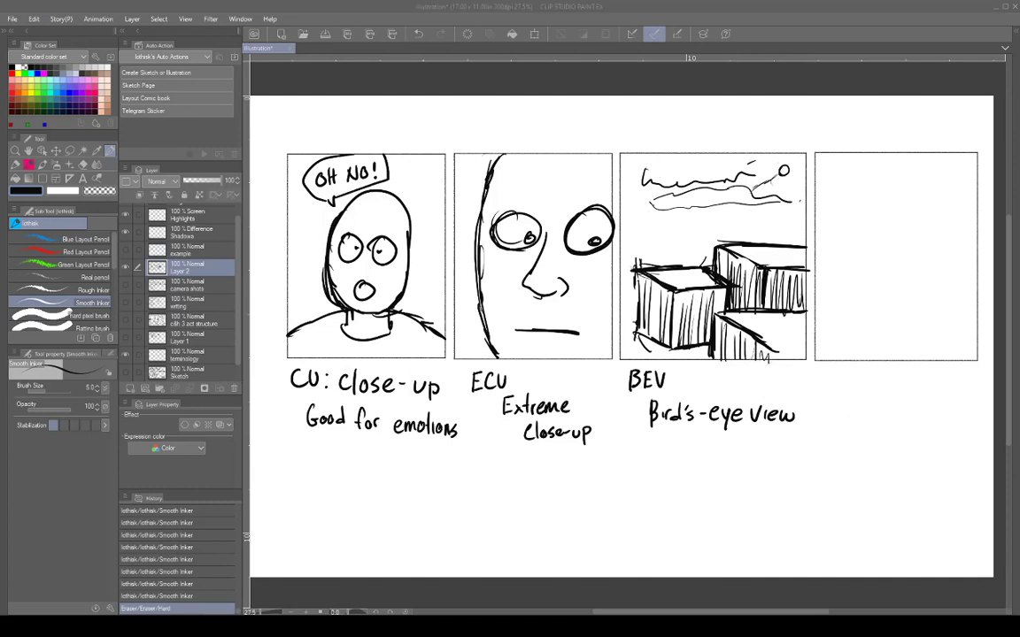
pyautogui.click(822, 375)
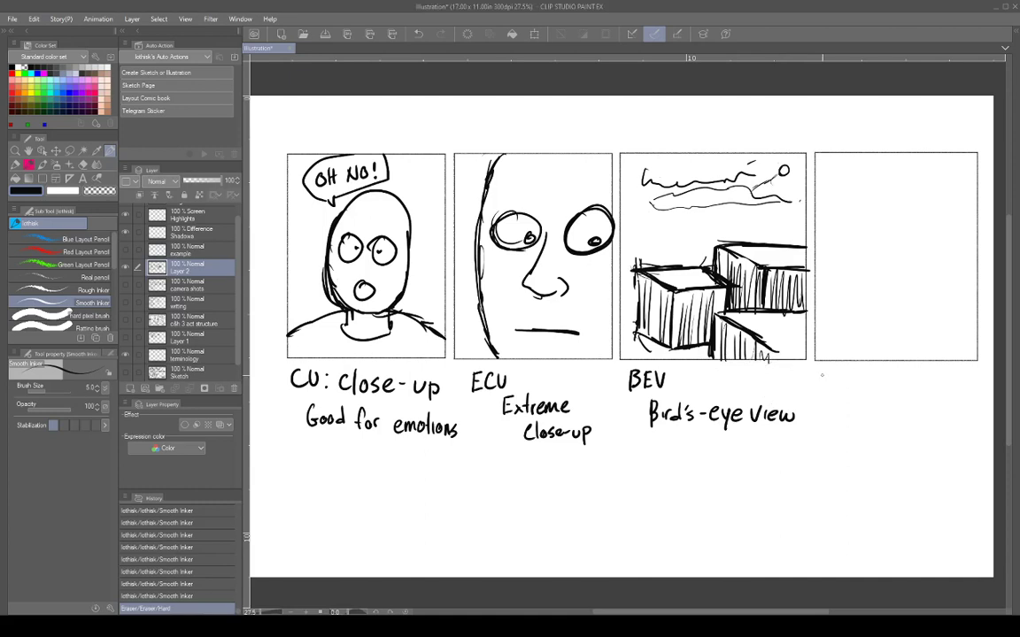
# Step: Handwrite "WEV" and "Worm's eye view" beneath the fourth panel
pyautogui.moveTo(820, 370)
pyautogui.mouseDown()
pyautogui.moveTo(824, 385)
pyautogui.moveTo(837, 369)
pyautogui.moveTo(843, 386)
pyautogui.moveTo(848, 370)
pyautogui.moveTo(842, 377)
pyautogui.mouseUp()
pyautogui.moveTo(834, 385)
pyautogui.mouseDown()
pyautogui.moveTo(861, 369)
pyautogui.moveTo(848, 403)
pyautogui.moveTo(857, 398)
pyautogui.moveTo(855, 414)
pyautogui.moveTo(887, 412)
pyautogui.mouseUp()
pyautogui.moveTo(899, 409); pyautogui.dragTo(905, 412)
pyautogui.moveTo(907, 405)
pyautogui.mouseDown()
pyautogui.moveTo(927, 412)
pyautogui.moveTo(945, 403)
pyautogui.moveTo(952, 414)
pyautogui.moveTo(977, 405)
pyautogui.mouseUp()
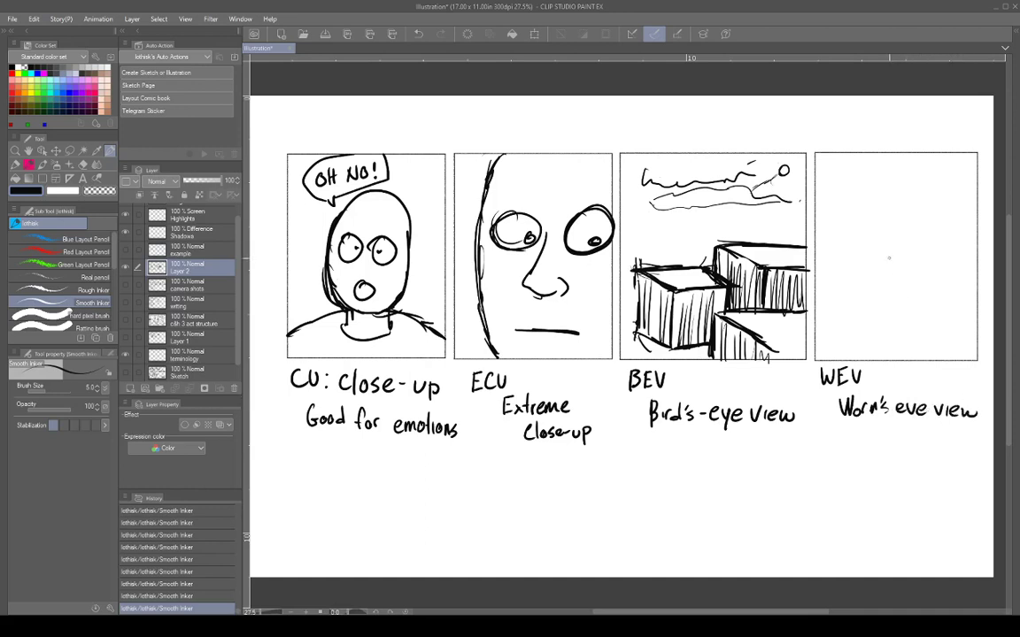
# Step: Draw the body of a standing figure in the fourth panel as a shape tapering upward, with a baseline
pyautogui.moveTo(880, 200); pyautogui.dragTo(860, 267)
pyautogui.moveTo(864, 189); pyautogui.dragTo(845, 301)
pyautogui.moveTo(864, 188)
pyautogui.mouseDown()
pyautogui.moveTo(923, 184)
pyautogui.moveTo(943, 295)
pyautogui.mouseUp()
pyautogui.moveTo(924, 197); pyautogui.dragTo(945, 314)
pyautogui.moveTo(851, 290); pyautogui.dragTo(855, 301)
pyautogui.moveTo(852, 286)
pyautogui.mouseDown()
pyautogui.moveTo(839, 315)
pyautogui.moveTo(922, 326)
pyautogui.mouseUp()
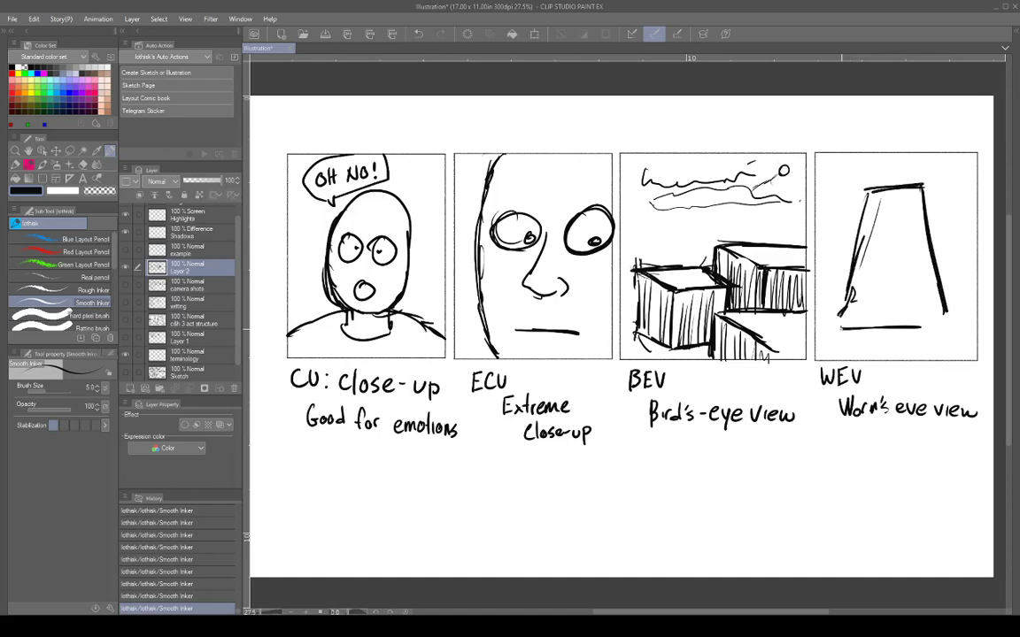
# Step: Draw the figure's small head, bent arms with hands on hips, and curved waistline
pyautogui.moveTo(860, 328); pyautogui.dragTo(925, 328)
pyautogui.moveTo(860, 296); pyautogui.dragTo(854, 329)
pyautogui.moveTo(887, 194); pyautogui.dragTo(884, 206)
pyautogui.moveTo(875, 306); pyautogui.dragTo(871, 329)
pyautogui.moveTo(883, 221); pyautogui.dragTo(877, 253)
pyautogui.moveTo(881, 184)
pyautogui.mouseDown()
pyautogui.moveTo(892, 156)
pyautogui.moveTo(903, 183)
pyautogui.moveTo(859, 189)
pyautogui.moveTo(843, 211)
pyautogui.moveTo(852, 235)
pyautogui.moveTo(926, 243)
pyautogui.mouseUp()
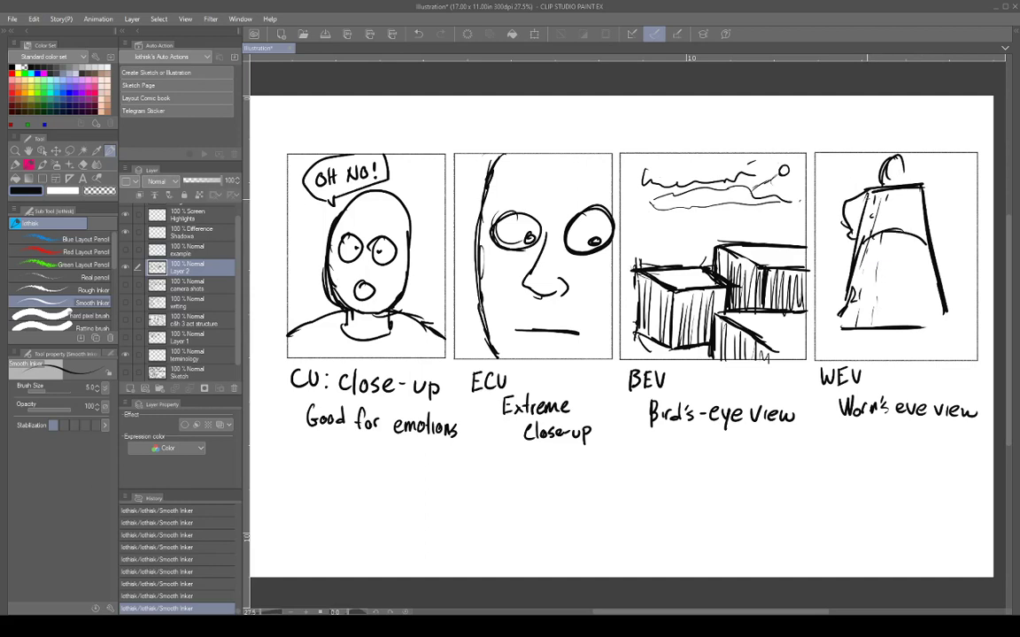
pyautogui.moveTo(867, 196)
pyautogui.mouseDown()
pyautogui.moveTo(929, 189)
pyautogui.moveTo(952, 221)
pyautogui.moveTo(930, 242)
pyautogui.moveTo(944, 229)
pyautogui.moveTo(933, 213)
pyautogui.moveTo(947, 228)
pyautogui.moveTo(937, 236)
pyautogui.moveTo(923, 184)
pyautogui.moveTo(950, 199)
pyautogui.moveTo(941, 209)
pyautogui.mouseUp()
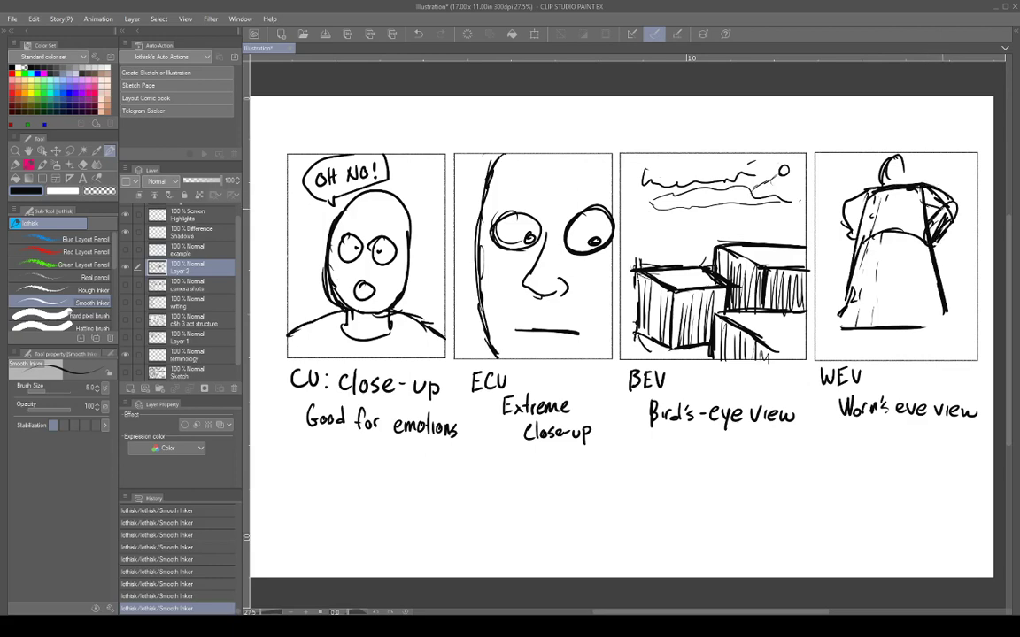
pyautogui.moveTo(898, 163)
pyautogui.mouseDown()
pyautogui.moveTo(901, 184)
pyautogui.moveTo(893, 168)
pyautogui.mouseUp()
# Step: Draw the figure's spread legs extending to the fourth panel's lower border, with curved knee lines
pyautogui.moveTo(869, 328); pyautogui.dragTo(895, 257)
pyautogui.moveTo(895, 257)
pyautogui.mouseDown()
pyautogui.moveTo(904, 326)
pyautogui.moveTo(870, 327)
pyautogui.moveTo(937, 334)
pyautogui.mouseUp()
pyautogui.moveTo(865, 285); pyautogui.dragTo(858, 363)
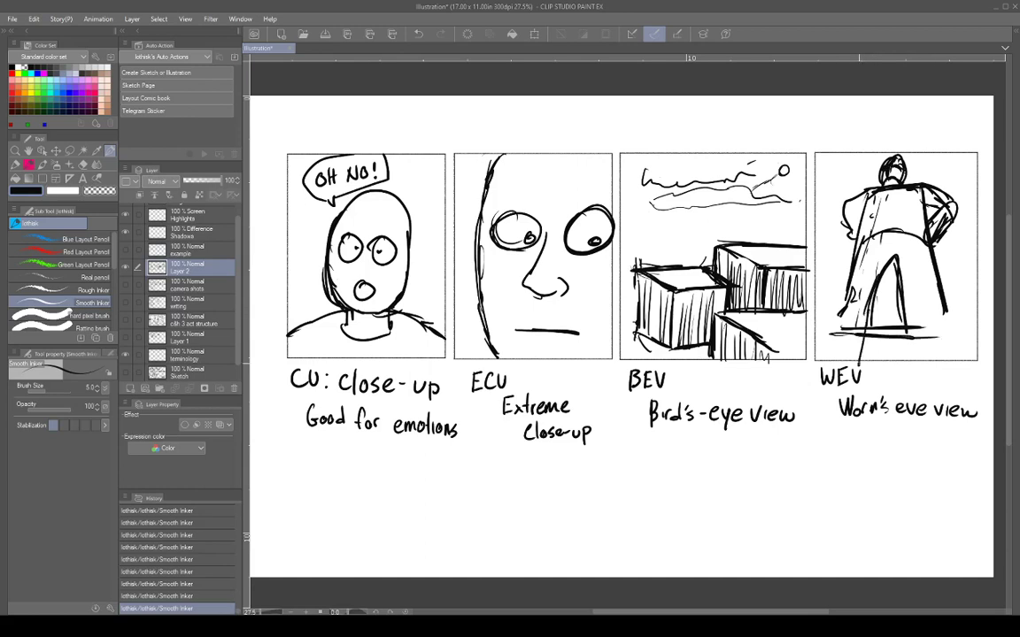
pyautogui.moveTo(870, 316); pyautogui.dragTo(858, 363)
pyautogui.moveTo(848, 303); pyautogui.dragTo(831, 358)
pyautogui.moveTo(908, 328); pyautogui.dragTo(912, 363)
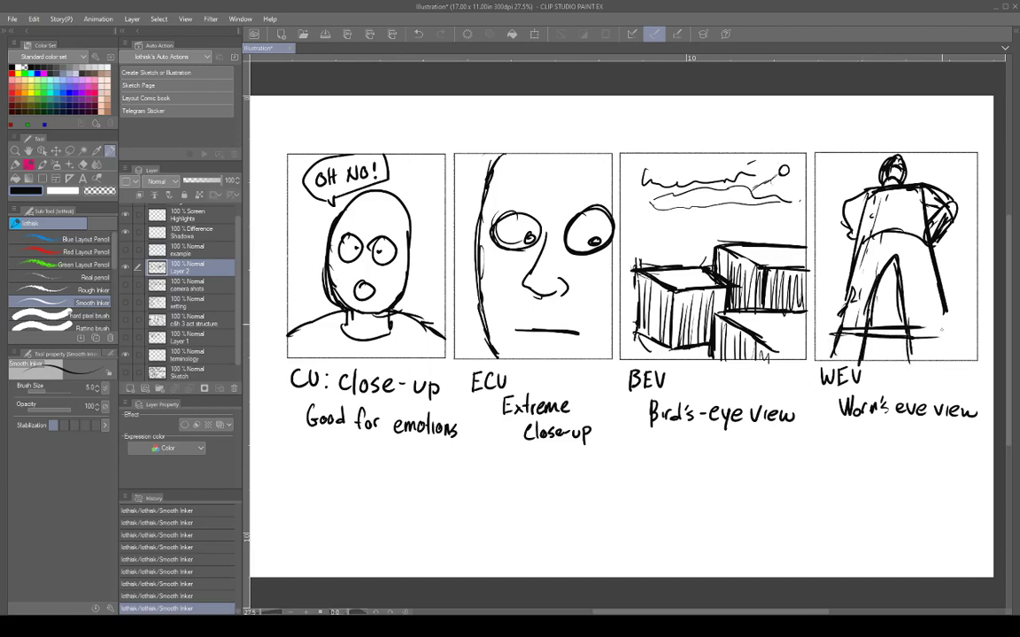
pyautogui.moveTo(939, 303); pyautogui.dragTo(951, 363)
pyautogui.moveTo(929, 265)
pyautogui.mouseDown()
pyautogui.moveTo(949, 354)
pyautogui.moveTo(943, 325)
pyautogui.mouseUp()
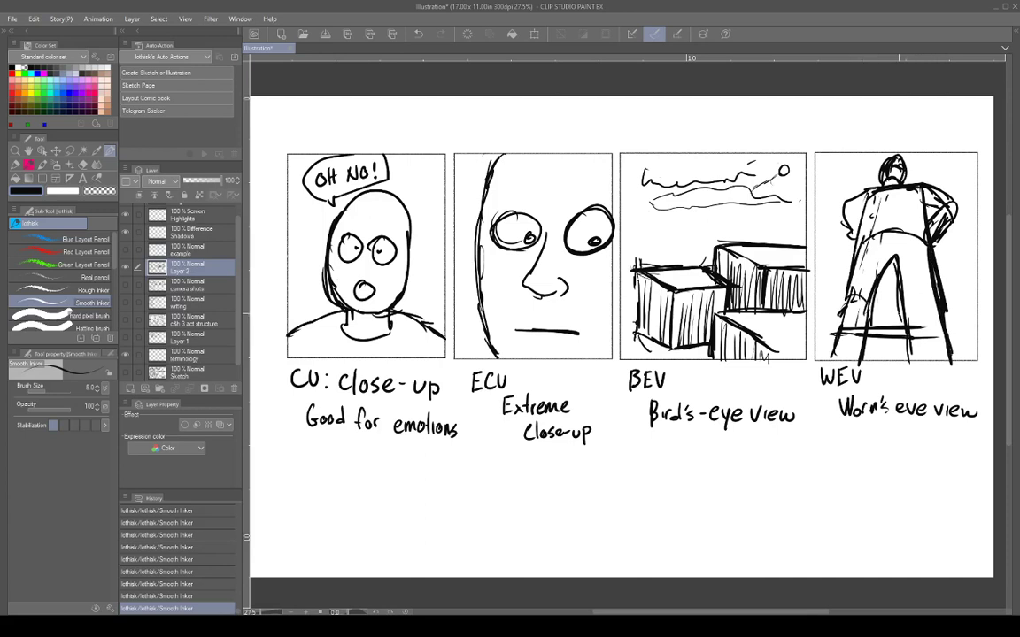
pyautogui.moveTo(905, 295); pyautogui.dragTo(932, 300)
# Step: Handwrite "Extreme down" beneath the bird's-eye view label
pyautogui.moveTo(847, 455)
pyautogui.mouseDown()
pyautogui.moveTo(853, 433)
pyautogui.moveTo(847, 449)
pyautogui.mouseUp()
pyautogui.press('e')
pyautogui.moveTo(651, 459); pyautogui.dragTo(658, 450)
pyautogui.moveTo(651, 458)
pyautogui.mouseDown()
pyautogui.moveTo(678, 466)
pyautogui.moveTo(660, 459)
pyautogui.moveTo(673, 459)
pyautogui.mouseUp()
pyautogui.press('e')
pyautogui.press('p')
pyautogui.moveTo(669, 447); pyautogui.dragTo(766, 456)
# Step: Handwrite "Extreme up" beneath the worm's-eye view label
pyautogui.moveTo(841, 448); pyautogui.dragTo(840, 458)
pyautogui.moveTo(841, 447); pyautogui.dragTo(846, 452)
pyautogui.moveTo(841, 459); pyautogui.dragTo(851, 459)
pyautogui.moveTo(865, 442)
pyautogui.mouseDown()
pyautogui.moveTo(865, 458)
pyautogui.moveTo(867, 449)
pyautogui.moveTo(893, 459)
pyautogui.mouseUp()
pyautogui.moveTo(896, 455)
pyautogui.mouseDown()
pyautogui.moveTo(926, 453)
pyautogui.moveTo(929, 476)
pyautogui.mouseUp()
pyautogui.moveTo(930, 455); pyautogui.dragTo(931, 465)
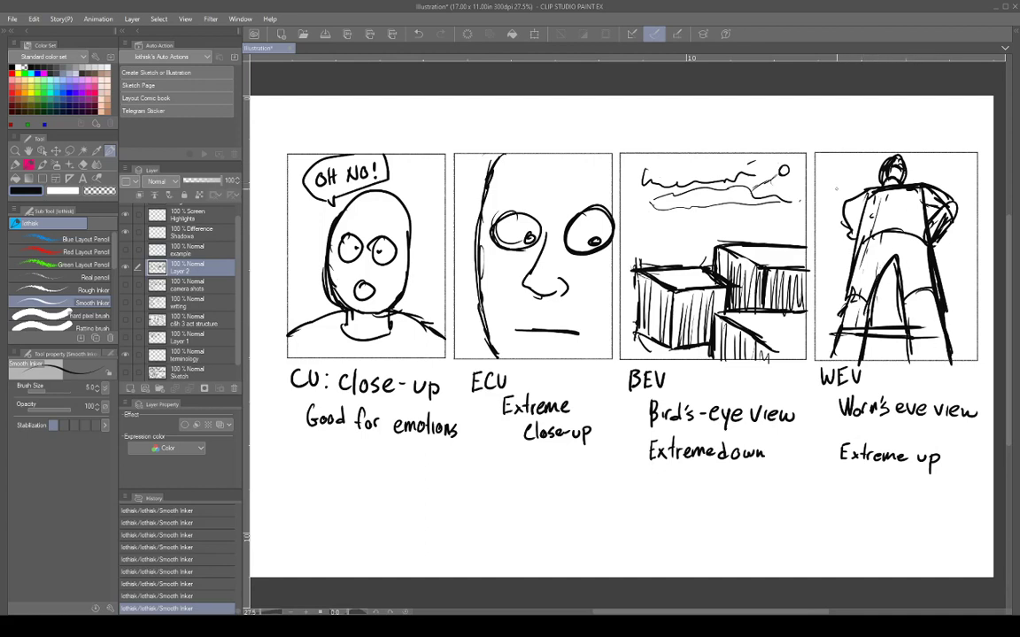
# Step: Draw curved sky lines and small scribbled shapes on both sides of the figure's head in the fourth panel
pyautogui.moveTo(832, 184); pyautogui.dragTo(877, 157)
pyautogui.moveTo(920, 183)
pyautogui.mouseDown()
pyautogui.moveTo(973, 168)
pyautogui.moveTo(939, 172)
pyautogui.moveTo(934, 159)
pyautogui.moveTo(943, 172)
pyautogui.moveTo(964, 170)
pyautogui.moveTo(945, 172)
pyautogui.mouseUp()
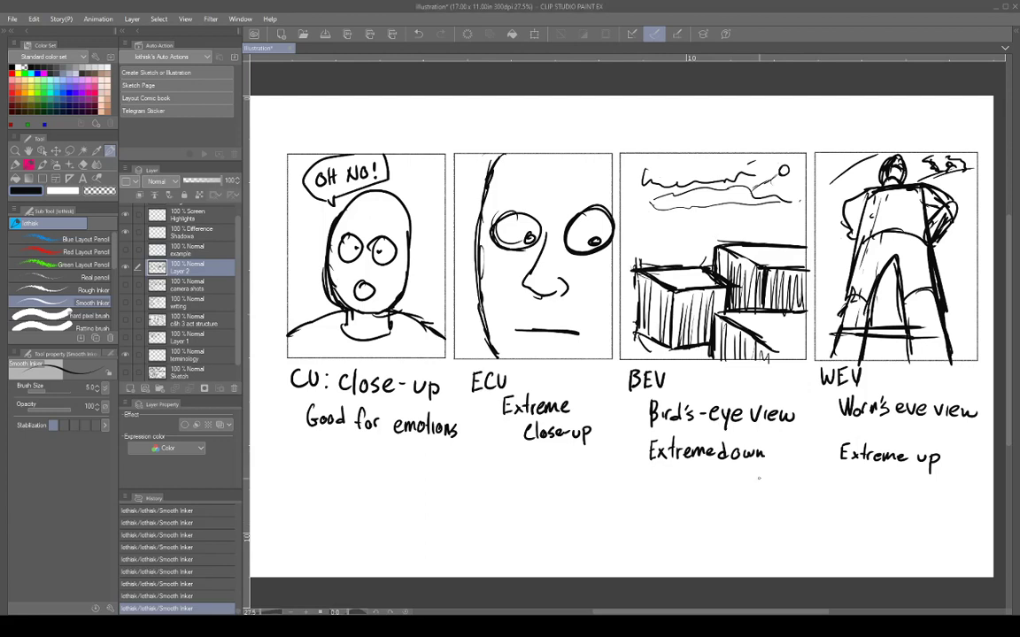
# Step: Create a new raster layer and hide Layer 2 to get empty panels
pyautogui.click(130, 389)
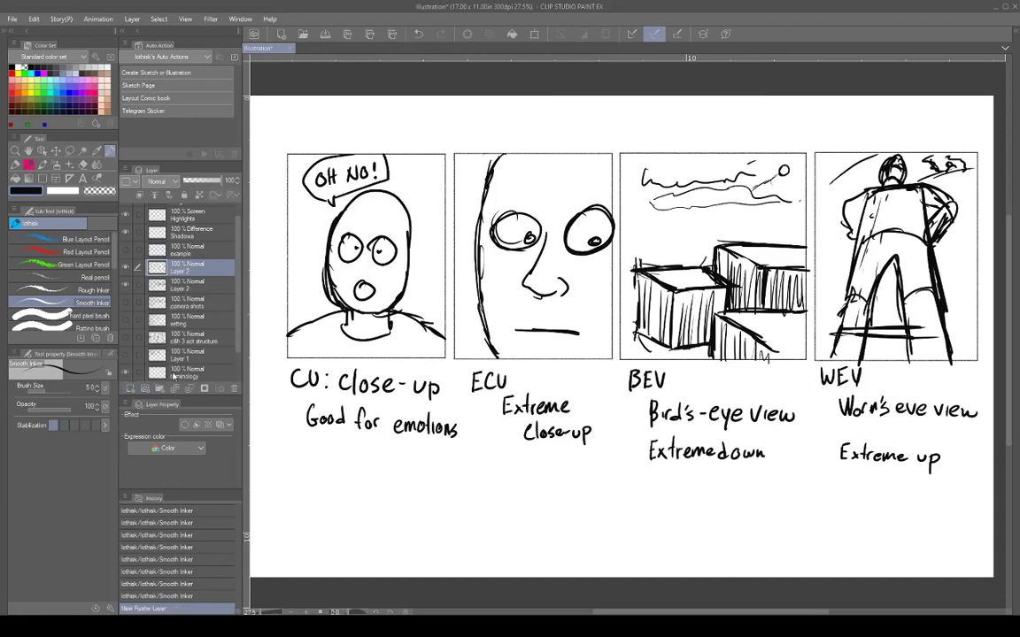
pyautogui.click(126, 284)
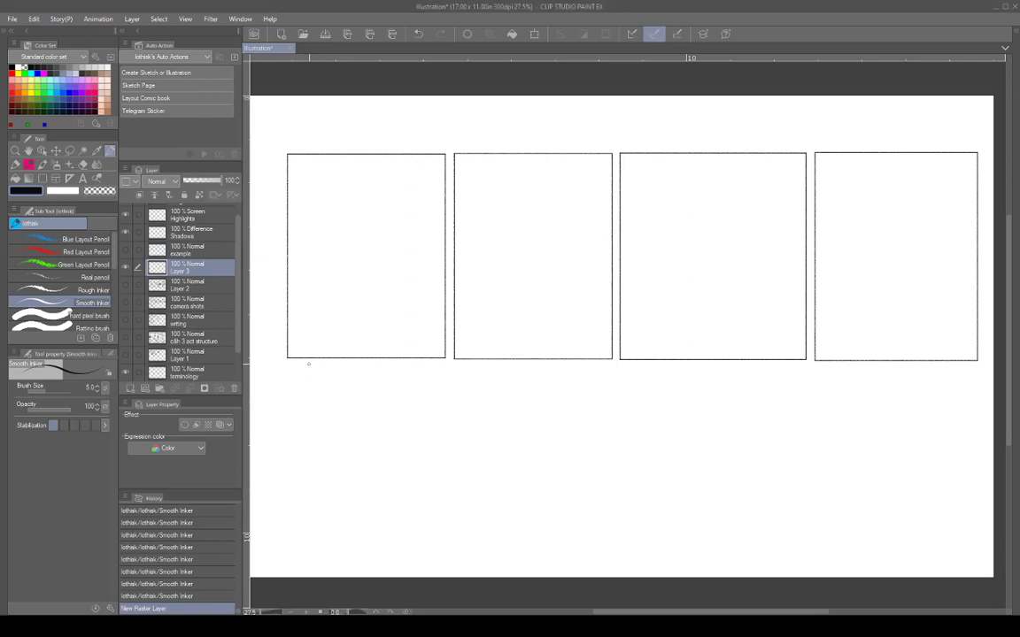
# Step: Handwrite "OTS" and "Over the Shoulder" beneath the first panel
pyautogui.moveTo(303, 369)
pyautogui.mouseDown()
pyautogui.moveTo(314, 384)
pyautogui.moveTo(321, 367)
pyautogui.moveTo(315, 410)
pyautogui.moveTo(327, 421)
pyautogui.moveTo(345, 413)
pyautogui.moveTo(362, 423)
pyautogui.moveTo(370, 409)
pyautogui.mouseUp()
pyautogui.click(337, 382)
pyautogui.moveTo(374, 400)
pyautogui.mouseDown()
pyautogui.moveTo(373, 423)
pyautogui.moveTo(392, 421)
pyautogui.moveTo(345, 454)
pyautogui.moveTo(365, 455)
pyautogui.moveTo(368, 446)
pyautogui.moveTo(396, 454)
pyautogui.mouseUp()
pyautogui.moveTo(403, 434)
pyautogui.mouseDown()
pyautogui.moveTo(403, 456)
pyautogui.moveTo(412, 455)
pyautogui.mouseUp()
pyautogui.moveTo(414, 446); pyautogui.dragTo(423, 439)
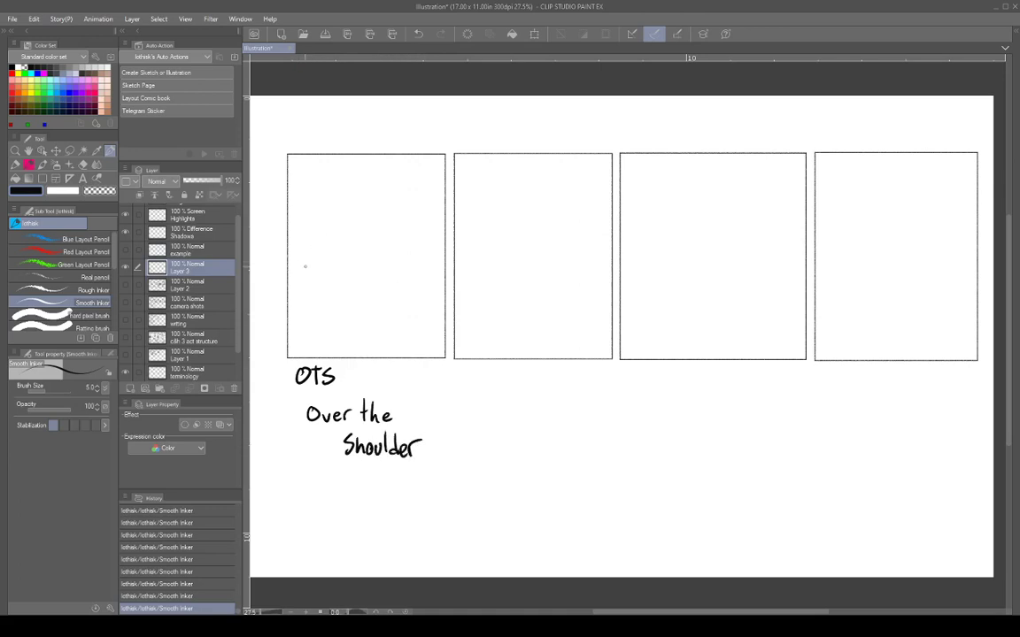
# Step: Draw a foreground figure's head and shoulders from behind in the first panel's lower left
pyautogui.moveTo(291, 265)
pyautogui.mouseDown()
pyautogui.moveTo(290, 253)
pyautogui.moveTo(327, 299)
pyautogui.mouseUp()
pyautogui.moveTo(291, 262)
pyautogui.mouseDown()
pyautogui.moveTo(312, 304)
pyautogui.moveTo(299, 302)
pyautogui.moveTo(316, 298)
pyautogui.moveTo(319, 284)
pyautogui.moveTo(313, 309)
pyautogui.moveTo(297, 302)
pyautogui.moveTo(330, 301)
pyautogui.moveTo(352, 345)
pyautogui.mouseUp()
pyautogui.moveTo(301, 299)
pyautogui.mouseDown()
pyautogui.moveTo(285, 307)
pyautogui.moveTo(293, 295)
pyautogui.moveTo(278, 342)
pyautogui.mouseUp()
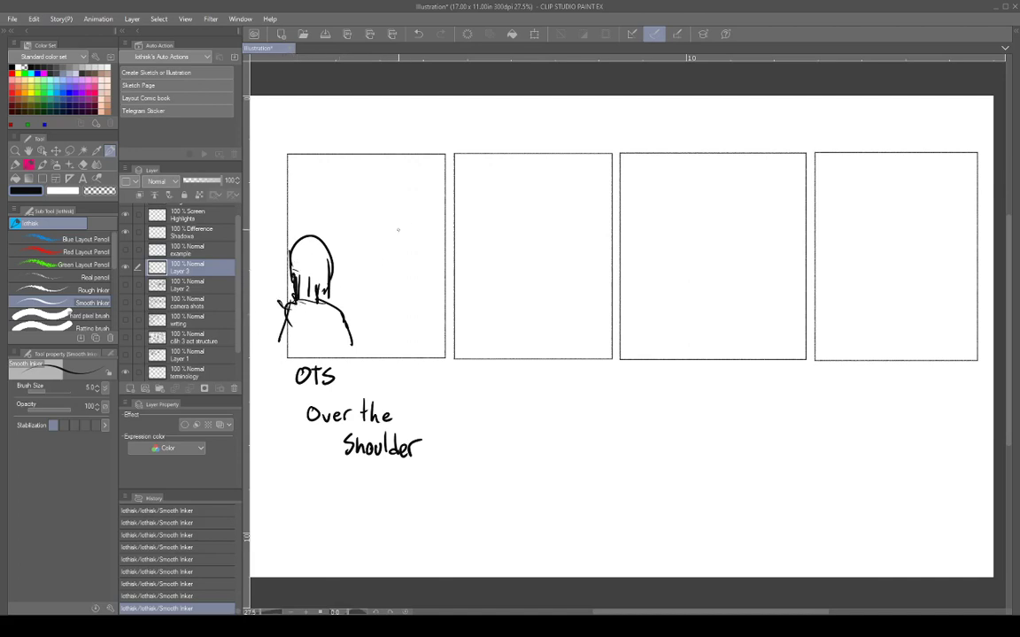
# Step: Draw a second figure facing the first at the panel's right side, with head, neck, shoulders and body sides
pyautogui.moveTo(409, 212)
pyautogui.mouseDown()
pyautogui.moveTo(407, 243)
pyautogui.moveTo(421, 251)
pyautogui.moveTo(402, 269)
pyautogui.moveTo(412, 268)
pyautogui.moveTo(392, 257)
pyautogui.moveTo(368, 270)
pyautogui.mouseUp()
pyautogui.moveTo(372, 266)
pyautogui.mouseDown()
pyautogui.moveTo(385, 299)
pyautogui.moveTo(375, 293)
pyautogui.moveTo(377, 334)
pyautogui.mouseUp()
pyautogui.moveTo(416, 259)
pyautogui.mouseDown()
pyautogui.moveTo(439, 264)
pyautogui.moveTo(442, 302)
pyautogui.mouseUp()
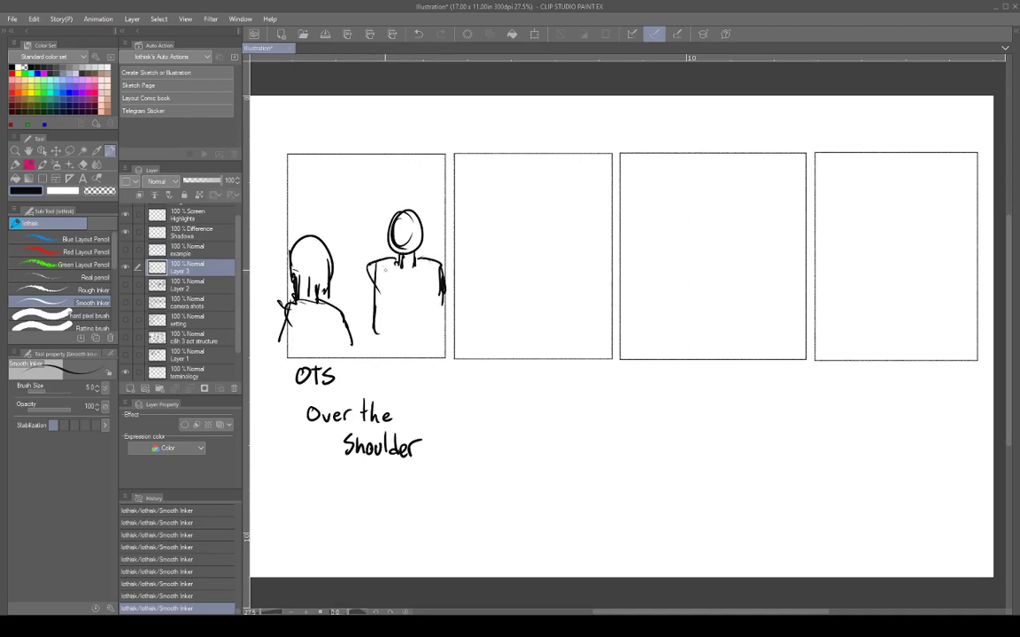
pyautogui.moveTo(370, 264); pyautogui.dragTo(370, 347)
pyautogui.moveTo(443, 307); pyautogui.dragTo(442, 346)
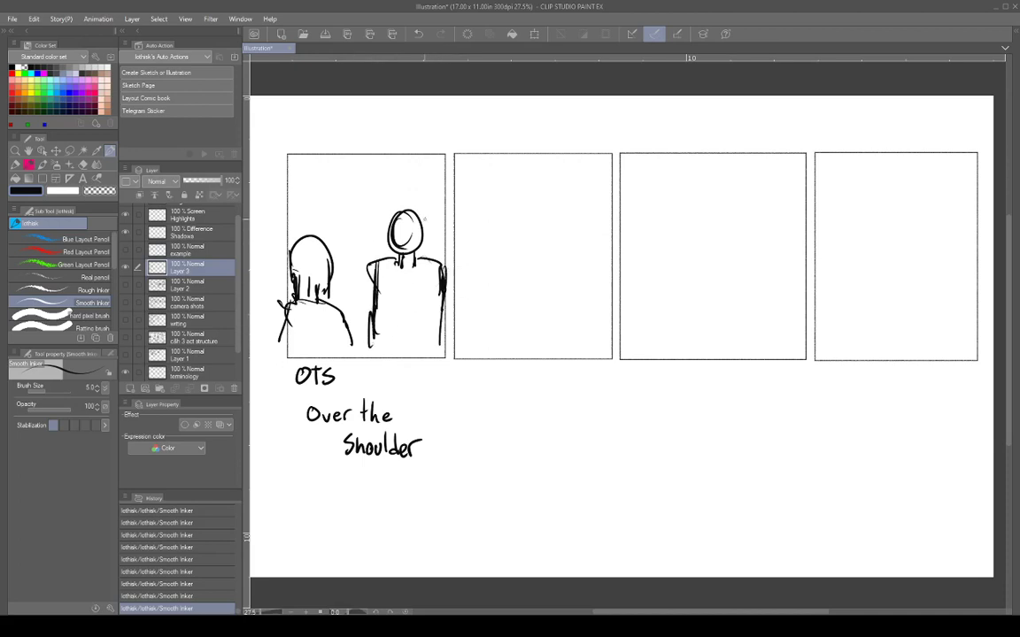
# Step: Draw a boxy structure behind the facing figure and darken the foreground figure's shoulder line
pyautogui.moveTo(373, 193)
pyautogui.mouseDown()
pyautogui.moveTo(447, 189)
pyautogui.moveTo(420, 190)
pyautogui.mouseUp()
pyautogui.moveTo(360, 186)
pyautogui.mouseDown()
pyautogui.moveTo(359, 258)
pyautogui.moveTo(372, 262)
pyautogui.moveTo(394, 187)
pyautogui.moveTo(452, 199)
pyautogui.moveTo(440, 162)
pyautogui.mouseUp()
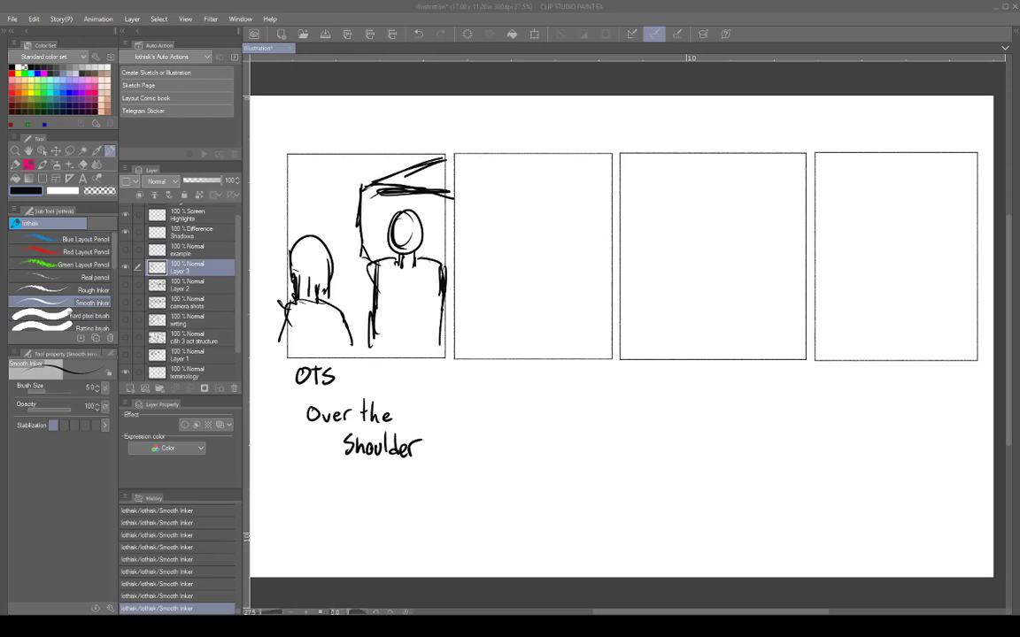
pyautogui.click(326, 15)
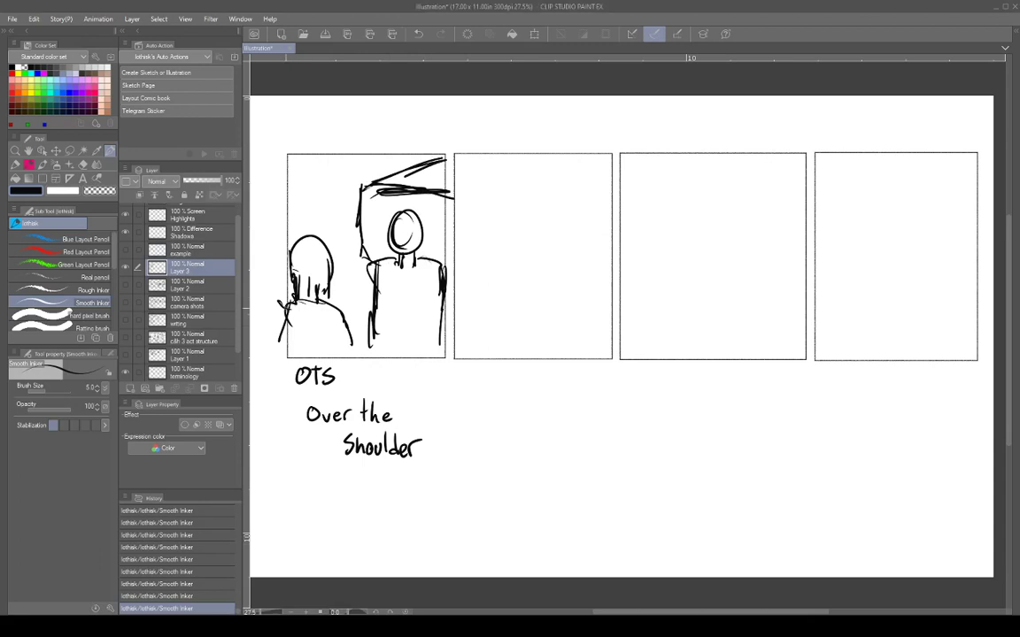
pyautogui.moveTo(286, 309)
pyautogui.mouseDown()
pyautogui.moveTo(282, 332)
pyautogui.moveTo(303, 304)
pyautogui.moveTo(352, 352)
pyautogui.mouseUp()
# Step: Handwrite "Objective POV" beneath the over-the-shoulder label and "POV" beneath the second panel
pyautogui.moveTo(310, 480)
pyautogui.mouseDown()
pyautogui.moveTo(327, 497)
pyautogui.moveTo(363, 496)
pyautogui.mouseUp()
pyautogui.moveTo(367, 485)
pyautogui.mouseDown()
pyautogui.moveTo(383, 497)
pyautogui.moveTo(361, 525)
pyautogui.moveTo(364, 516)
pyautogui.mouseUp()
pyautogui.moveTo(377, 507)
pyautogui.mouseDown()
pyautogui.moveTo(371, 517)
pyautogui.moveTo(377, 508)
pyautogui.mouseUp()
pyautogui.moveTo(381, 507)
pyautogui.mouseDown()
pyautogui.moveTo(385, 524)
pyautogui.moveTo(390, 506)
pyautogui.mouseUp()
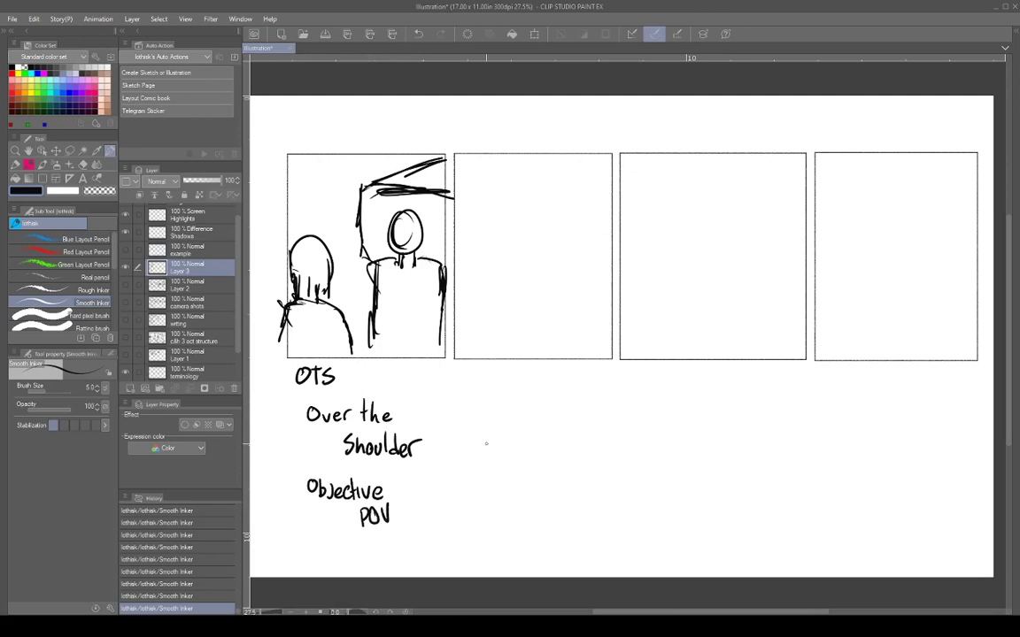
pyautogui.moveTo(462, 370)
pyautogui.mouseDown()
pyautogui.moveTo(462, 384)
pyautogui.moveTo(489, 369)
pyautogui.mouseUp()
# Step: Draw a front-facing character's head, hairline, neck and shoulders in the second panel
pyautogui.moveTo(517, 209); pyautogui.dragTo(524, 270)
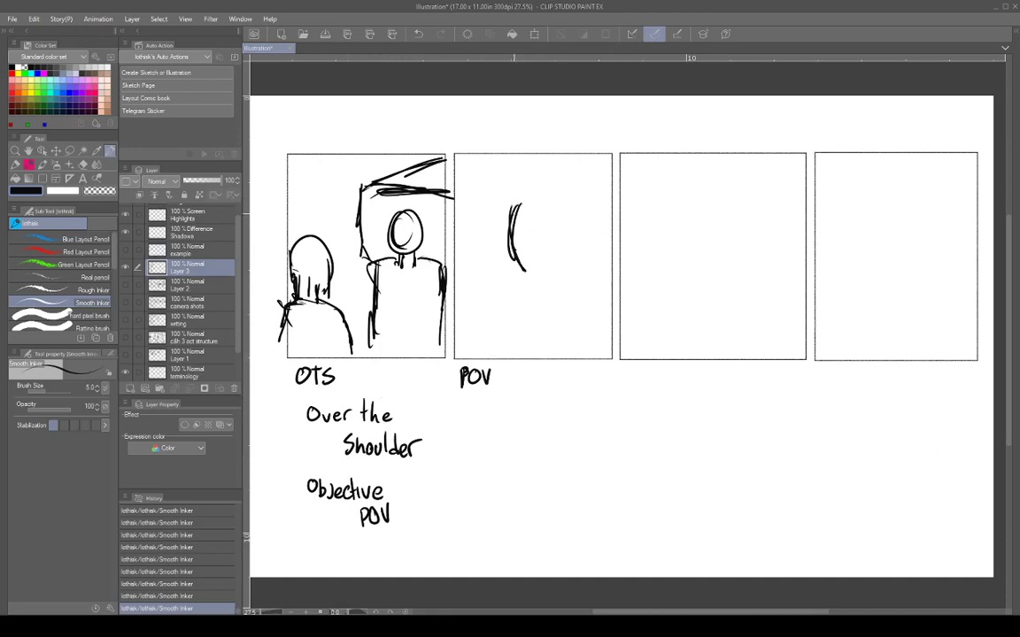
pyautogui.moveTo(509, 207)
pyautogui.mouseDown()
pyautogui.moveTo(556, 206)
pyautogui.moveTo(560, 264)
pyautogui.mouseUp()
pyautogui.moveTo(531, 188)
pyautogui.mouseDown()
pyautogui.moveTo(566, 257)
pyautogui.moveTo(507, 229)
pyautogui.mouseUp()
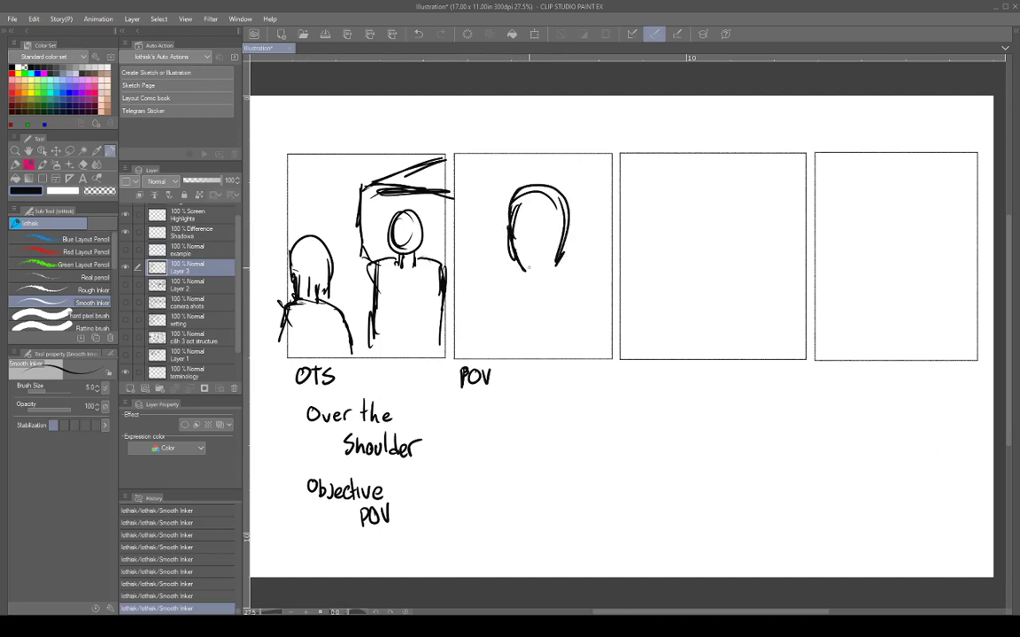
pyautogui.moveTo(510, 250)
pyautogui.mouseDown()
pyautogui.moveTo(561, 256)
pyautogui.moveTo(521, 293)
pyautogui.moveTo(554, 297)
pyautogui.moveTo(485, 294)
pyautogui.moveTo(462, 305)
pyautogui.mouseUp()
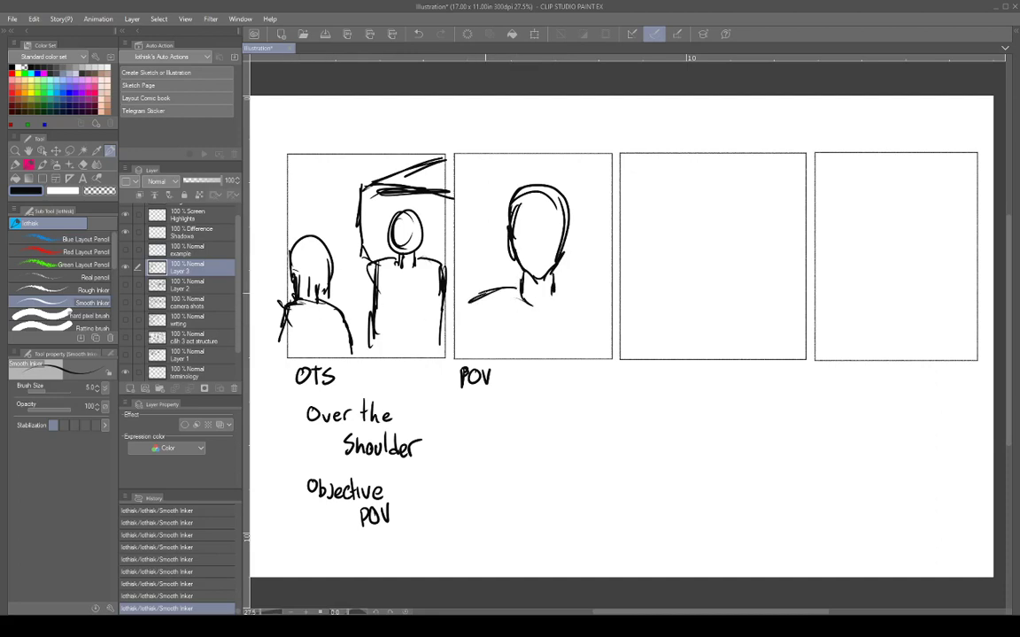
pyautogui.moveTo(555, 285); pyautogui.dragTo(600, 303)
# Step: Add eyes, eyebrows and a smiling mouth to the second panel's face, and sketch the shirt collar
pyautogui.moveTo(522, 230)
pyautogui.mouseDown()
pyautogui.moveTo(550, 226)
pyautogui.moveTo(545, 257)
pyautogui.moveTo(531, 263)
pyautogui.moveTo(542, 267)
pyautogui.moveTo(546, 255)
pyautogui.moveTo(533, 254)
pyautogui.moveTo(545, 268)
pyautogui.moveTo(553, 249)
pyautogui.moveTo(544, 260)
pyautogui.moveTo(532, 217)
pyautogui.moveTo(552, 218)
pyautogui.mouseUp()
pyautogui.click(531, 229)
pyautogui.click(545, 228)
pyautogui.moveTo(507, 250); pyautogui.dragTo(508, 255)
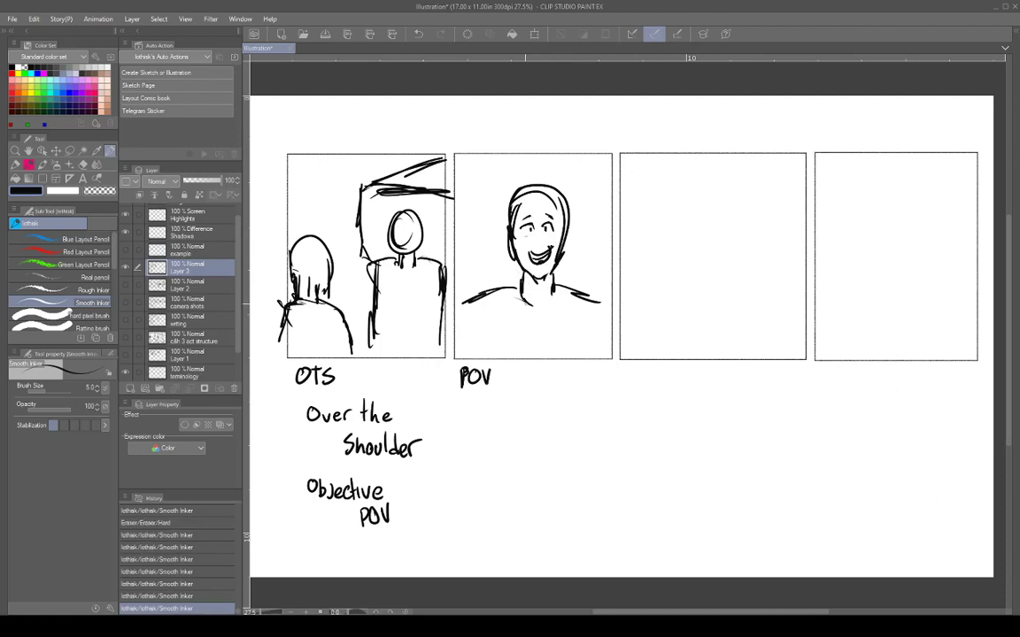
pyautogui.moveTo(552, 293)
pyautogui.mouseDown()
pyautogui.moveTo(544, 307)
pyautogui.moveTo(513, 306)
pyautogui.moveTo(529, 310)
pyautogui.moveTo(531, 298)
pyautogui.moveTo(555, 309)
pyautogui.mouseUp()
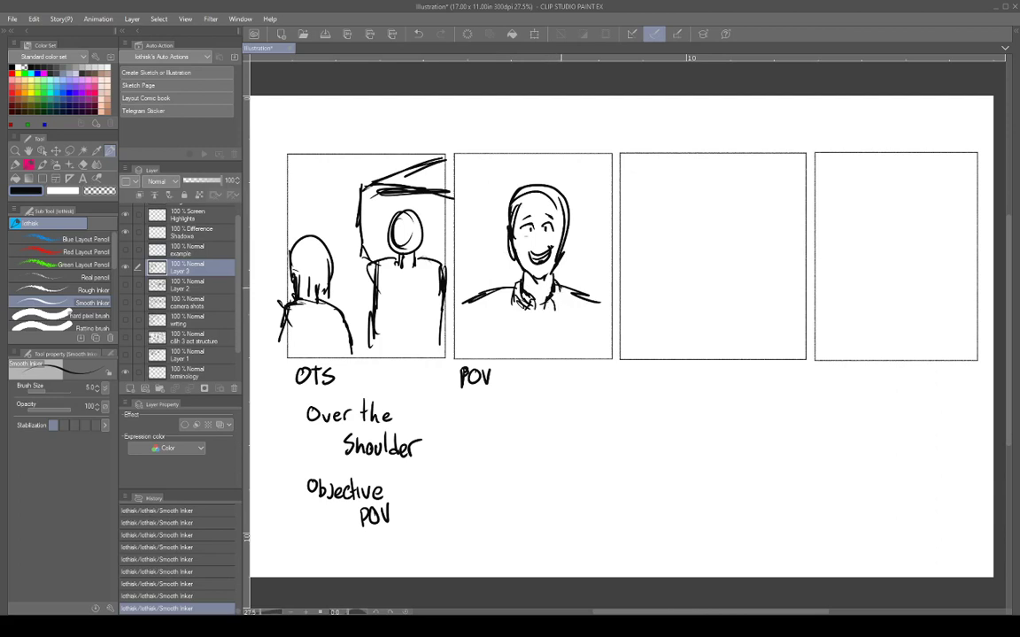
pyautogui.moveTo(527, 309); pyautogui.dragTo(520, 317)
# Step: Draw vertical and horizontal background lines behind the POV character and clean up with the eraser
pyautogui.moveTo(486, 174)
pyautogui.mouseDown()
pyautogui.moveTo(485, 248)
pyautogui.moveTo(487, 235)
pyautogui.moveTo(518, 266)
pyautogui.mouseUp()
pyautogui.moveTo(569, 267); pyautogui.dragTo(616, 266)
pyautogui.moveTo(479, 156)
pyautogui.mouseDown()
pyautogui.moveTo(479, 267)
pyautogui.moveTo(524, 152)
pyautogui.moveTo(562, 150)
pyautogui.moveTo(501, 135)
pyautogui.mouseUp()
pyautogui.press('e')
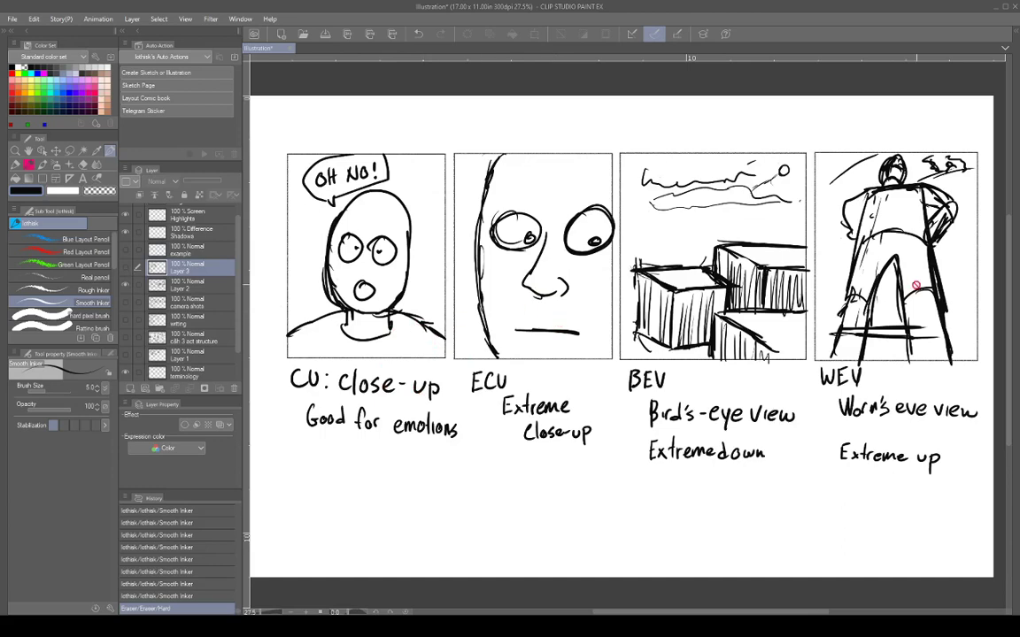
# Step: Hide Layer 2 and toggle the camera shots and Layer 3 layers to review the drawn shots
pyautogui.click(126, 285)
pyautogui.click(126, 302)
pyautogui.click(126, 269)
pyautogui.click(126, 269)
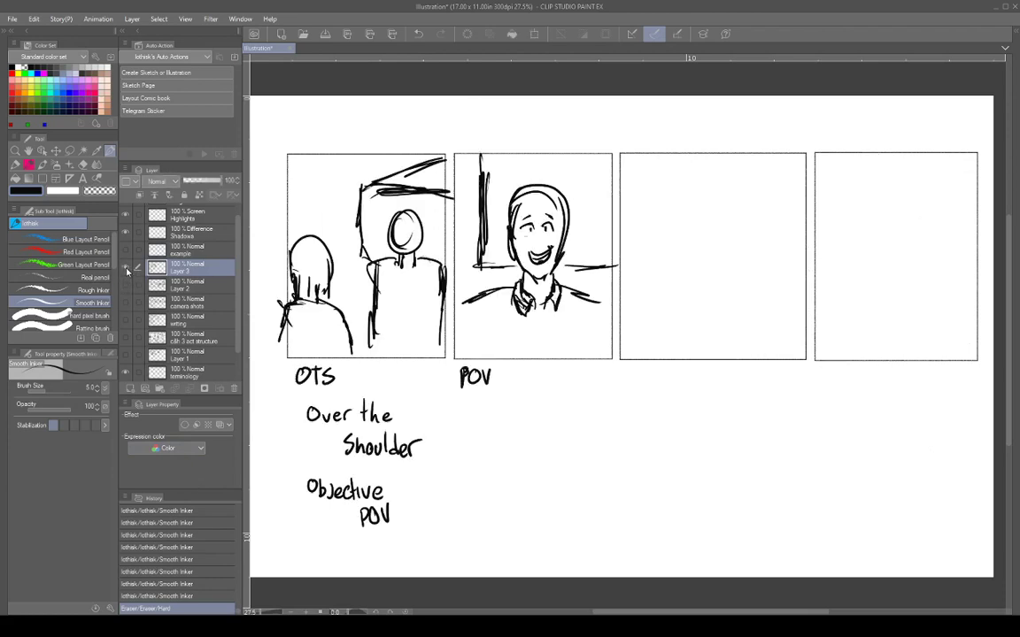
# Step: Hide Layer 3 and show the c&h 3 act structure layer to review the annotated comic strip
pyautogui.click(126, 269)
pyautogui.click(126, 339)
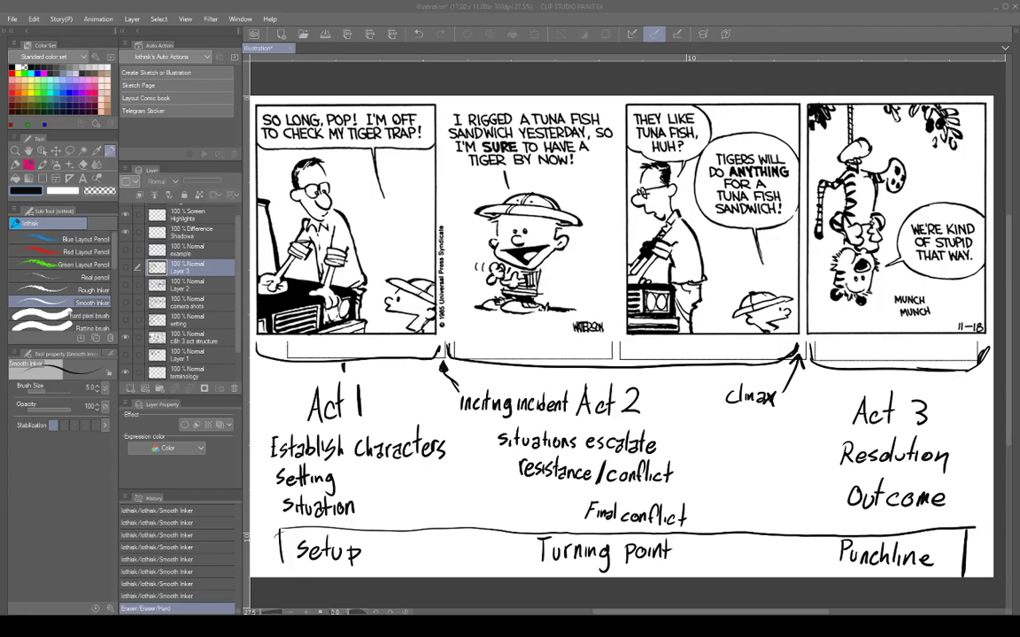
pyautogui.click(428, 9)
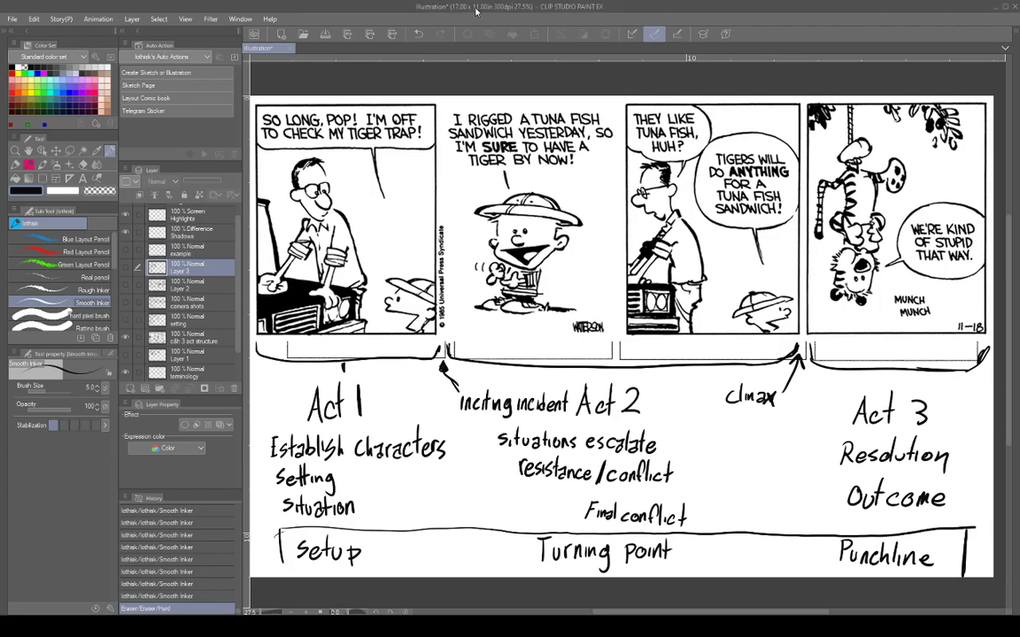
# Step: Hide the c&h 3 act structure layer and show the example layer with the blue panel sketches
pyautogui.click(126, 251)
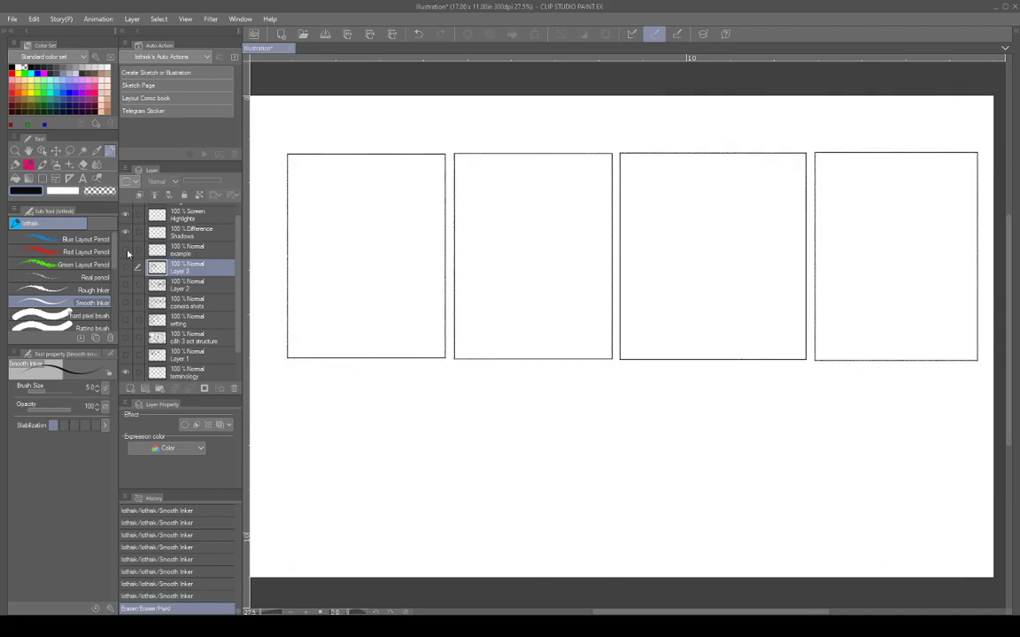
pyautogui.click(126, 252)
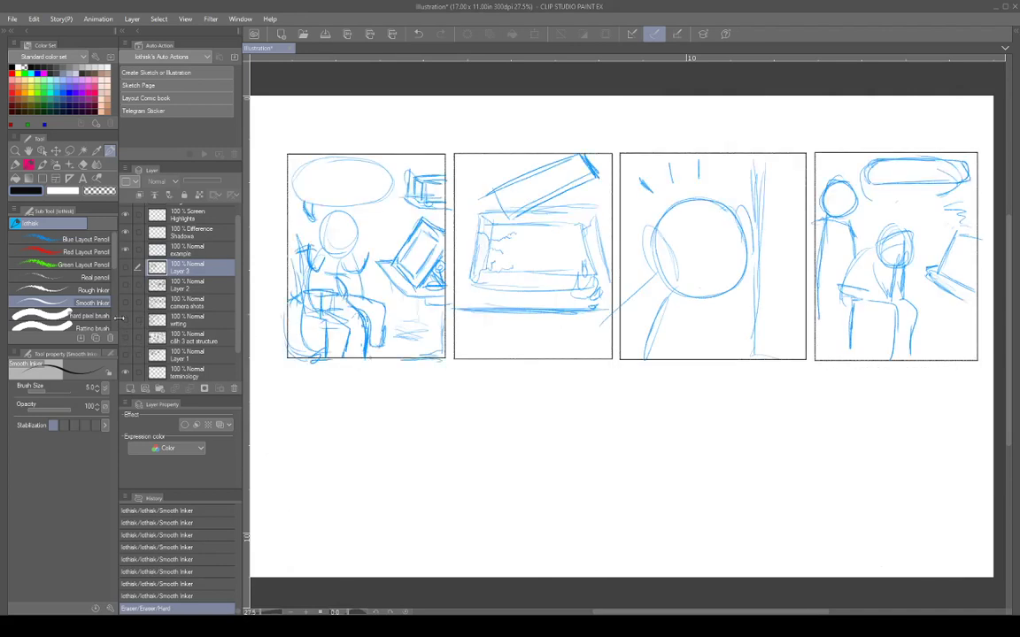
# Step: Sketch a small oval speech bubble beside the character's head in the first panel, using Blue Layout Pencil on the example layer
pyautogui.click(78, 240)
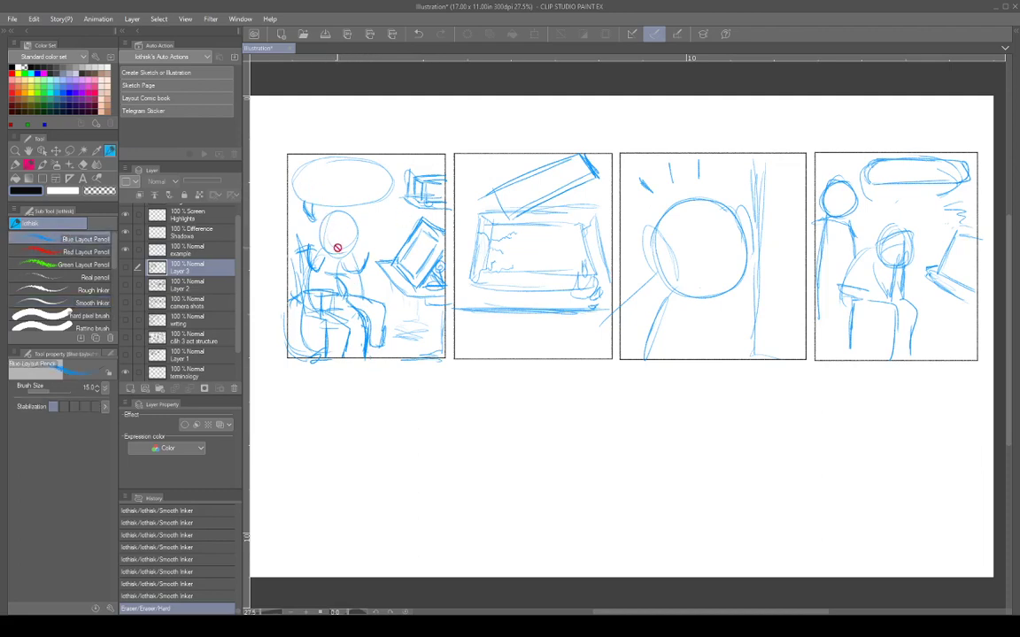
pyautogui.click(202, 251)
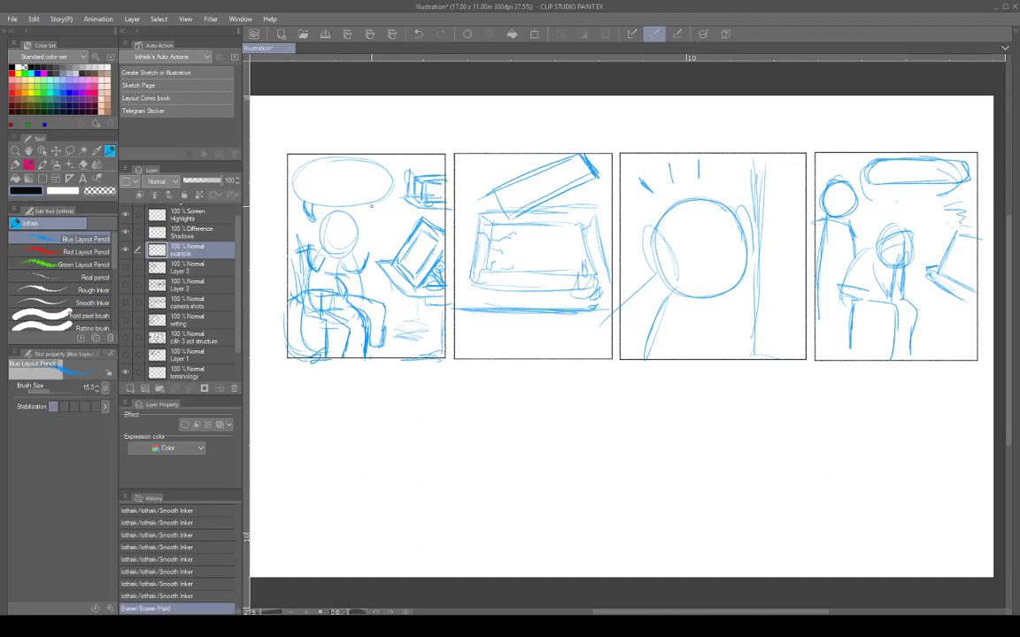
pyautogui.moveTo(372, 206)
pyautogui.mouseDown()
pyautogui.moveTo(406, 215)
pyautogui.moveTo(376, 230)
pyautogui.moveTo(410, 225)
pyautogui.moveTo(396, 230)
pyautogui.moveTo(403, 214)
pyautogui.mouseUp()
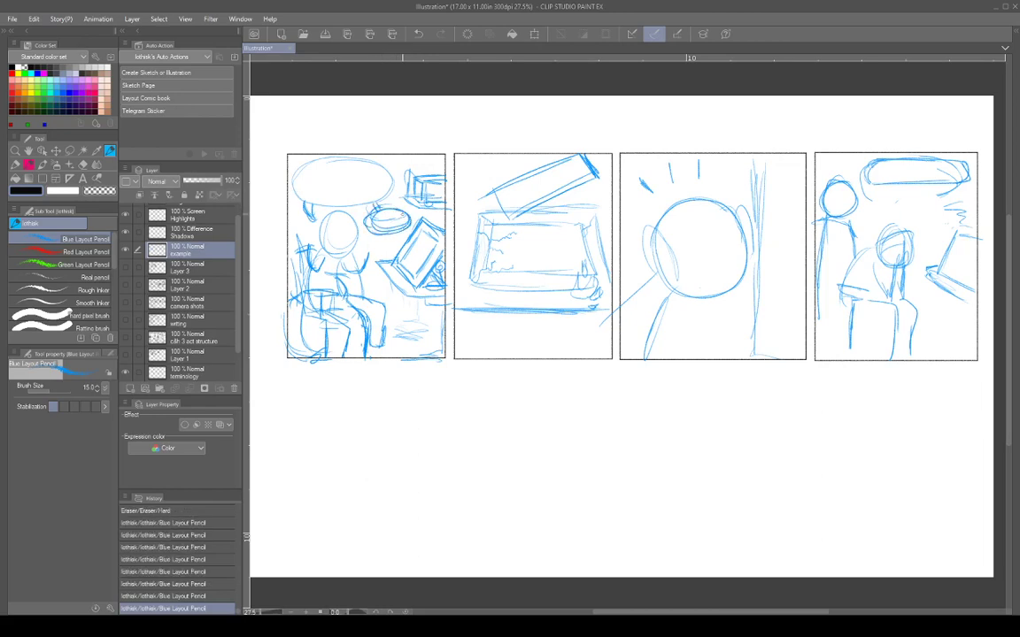
pyautogui.moveTo(334, 189); pyautogui.dragTo(339, 181)
# Step: Redraw the tilted box in the second panel larger, with bold blue edges and its upper corner breaking out past the panel border
pyautogui.moveTo(488, 183)
pyautogui.mouseDown()
pyautogui.moveTo(515, 221)
pyautogui.moveTo(531, 163)
pyautogui.moveTo(566, 146)
pyautogui.mouseUp()
pyautogui.moveTo(516, 218); pyautogui.dragTo(582, 184)
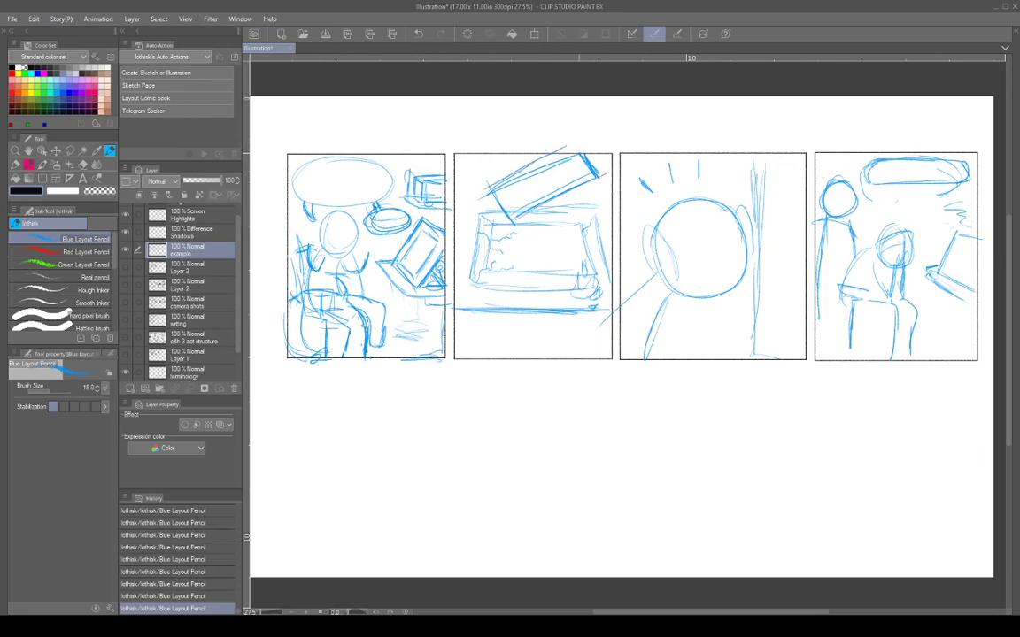
pyautogui.moveTo(571, 142); pyautogui.dragTo(598, 174)
pyautogui.moveTo(508, 184)
pyautogui.mouseDown()
pyautogui.moveTo(526, 194)
pyautogui.moveTo(491, 173)
pyautogui.moveTo(531, 142)
pyautogui.moveTo(504, 182)
pyautogui.mouseUp()
pyautogui.moveTo(513, 222); pyautogui.dragTo(598, 180)
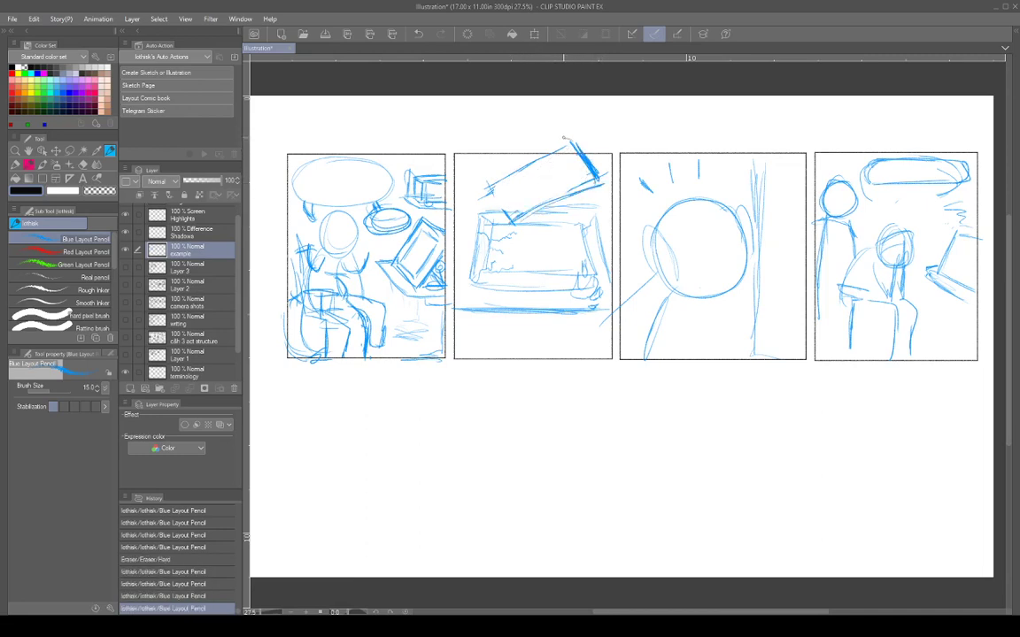
pyautogui.moveTo(563, 138)
pyautogui.mouseDown()
pyautogui.moveTo(524, 156)
pyautogui.moveTo(577, 171)
pyautogui.moveTo(557, 157)
pyautogui.moveTo(523, 177)
pyautogui.moveTo(595, 145)
pyautogui.moveTo(567, 191)
pyautogui.moveTo(482, 189)
pyautogui.moveTo(495, 228)
pyautogui.moveTo(550, 199)
pyautogui.mouseUp()
pyautogui.moveTo(472, 191); pyautogui.dragTo(523, 170)
pyautogui.moveTo(514, 172); pyautogui.dragTo(565, 141)
pyautogui.moveTo(478, 186)
pyautogui.mouseDown()
pyautogui.moveTo(506, 180)
pyautogui.moveTo(470, 189)
pyautogui.moveTo(495, 225)
pyautogui.mouseUp()
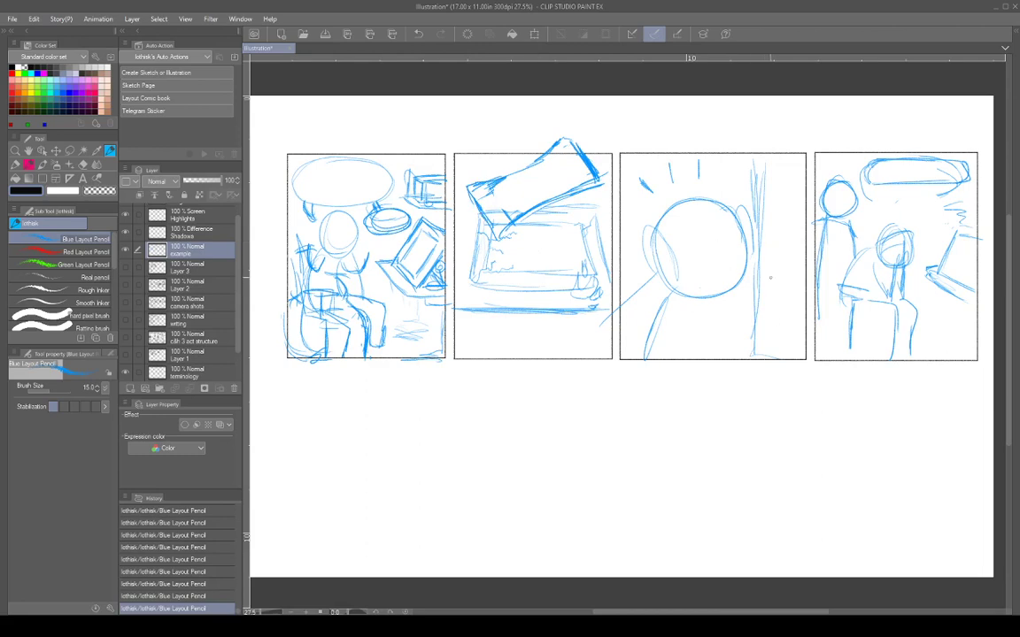
# Step: Darken the vertical line in the third panel and sketch a small oval bubble above the seated character in the fourth panel
pyautogui.moveTo(757, 160); pyautogui.dragTo(758, 359)
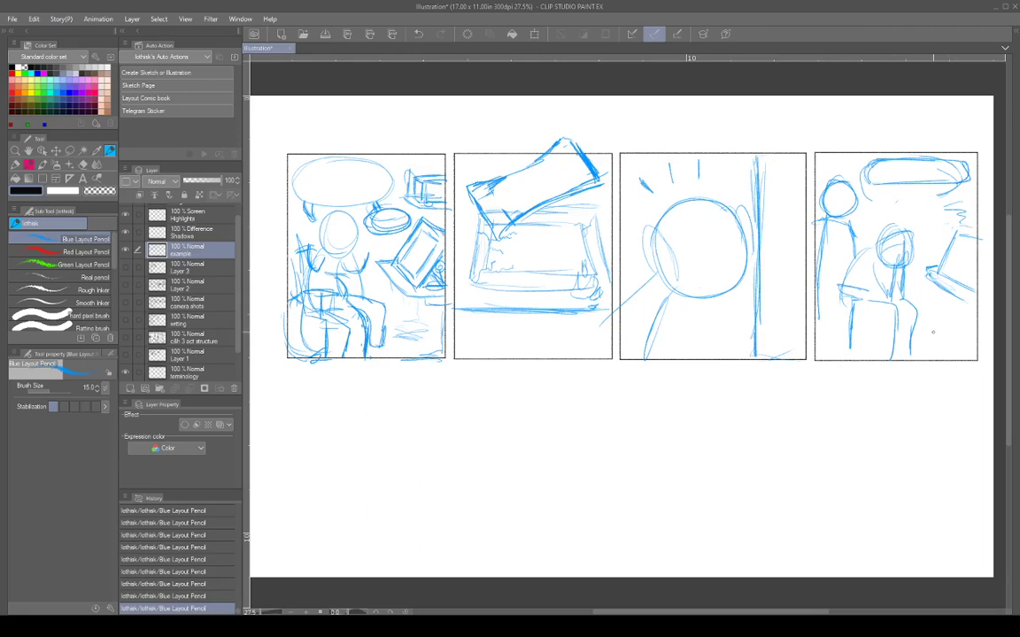
pyautogui.moveTo(903, 203)
pyautogui.mouseDown()
pyautogui.moveTo(925, 196)
pyautogui.moveTo(905, 196)
pyautogui.moveTo(928, 211)
pyautogui.mouseUp()
# Step: Add five evenly spaced horizontal guides across the upper part of the panels as lettering lines
pyautogui.moveTo(367, 62); pyautogui.dragTo(376, 169)
pyautogui.moveTo(378, 61); pyautogui.dragTo(379, 170)
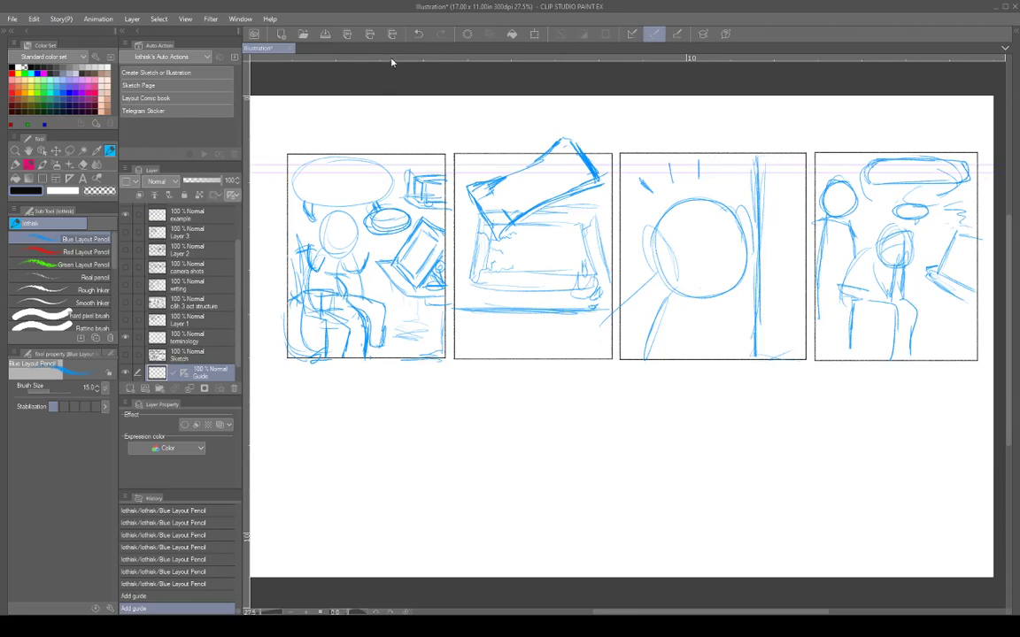
pyautogui.moveTo(391, 59); pyautogui.dragTo(392, 181)
pyautogui.moveTo(398, 62); pyautogui.dragTo(409, 173)
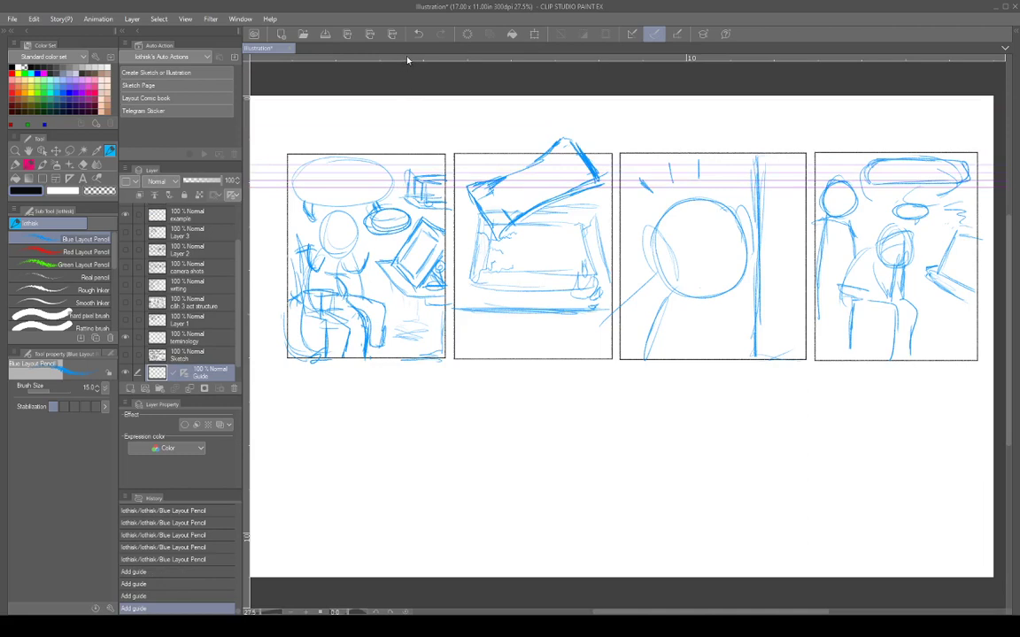
pyautogui.moveTo(407, 60); pyautogui.dragTo(404, 195)
pyautogui.moveTo(410, 60); pyautogui.dragTo(410, 181)
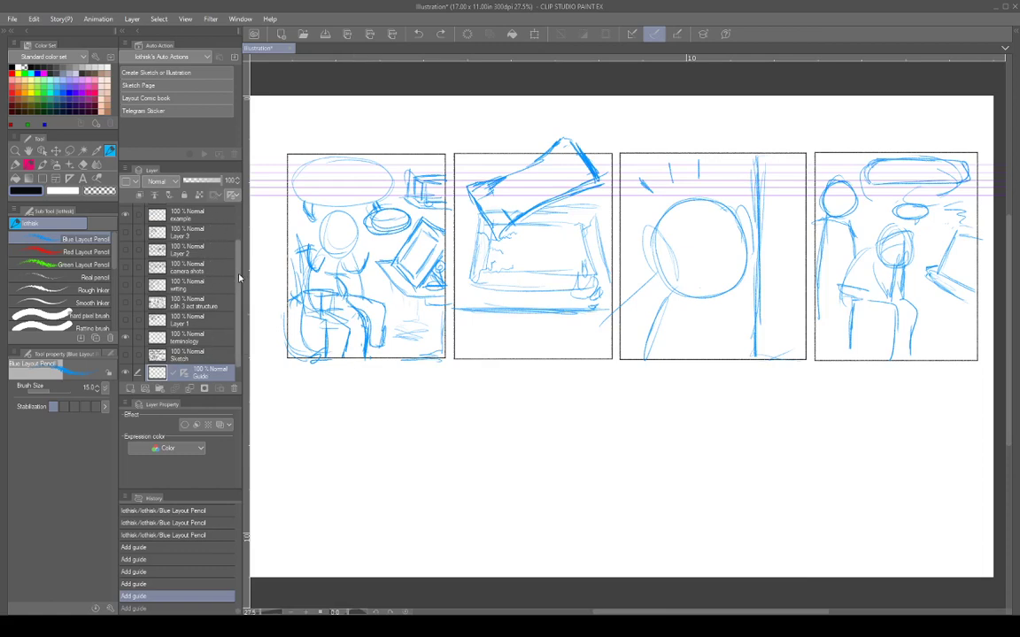
# Step: Create a new raster layer above the example layer and choose the Smooth Inker brush
pyautogui.scroll(2, 213, 248)
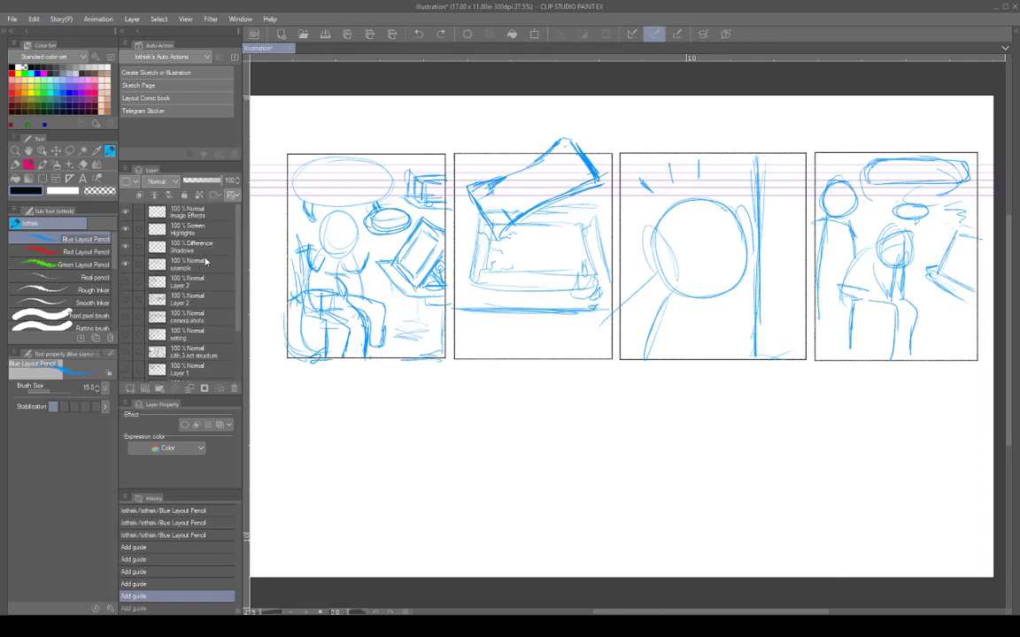
pyautogui.click(191, 259)
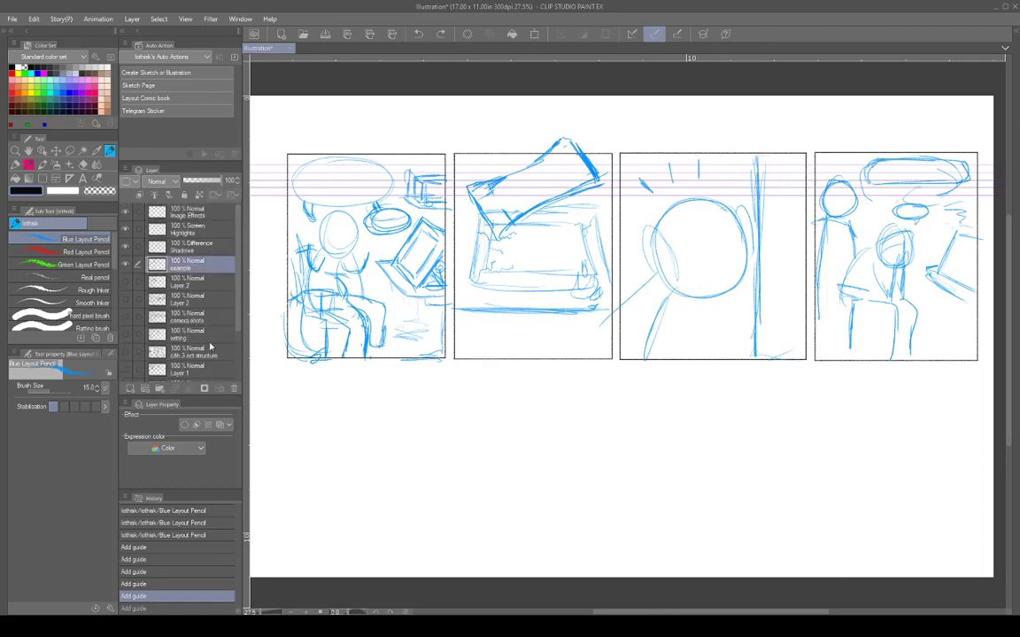
pyautogui.click(128, 389)
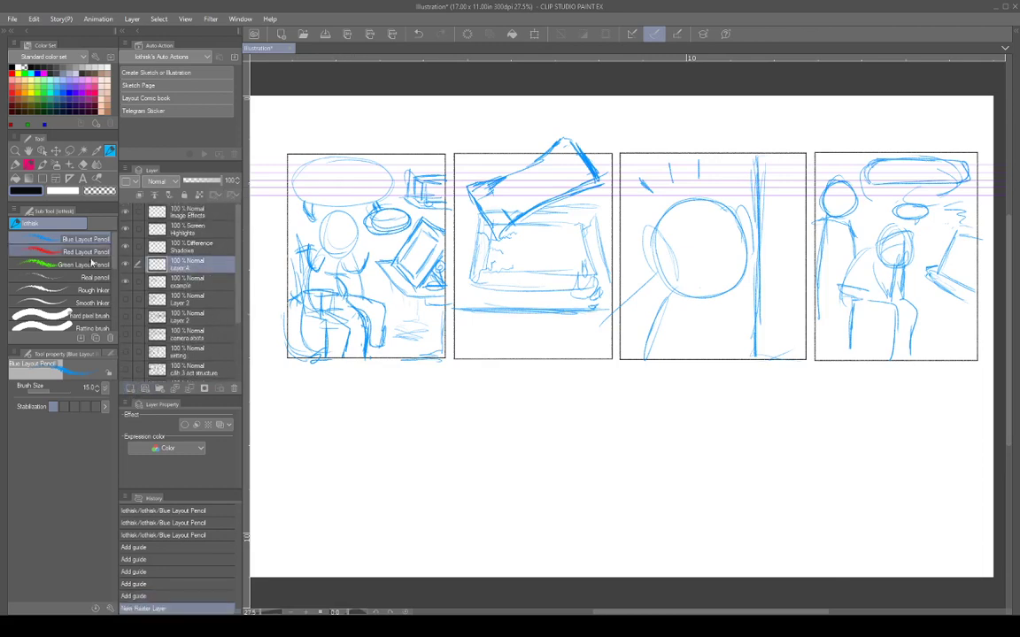
pyautogui.scroll(-5, 104, 266)
pyautogui.scroll(5, 113, 292)
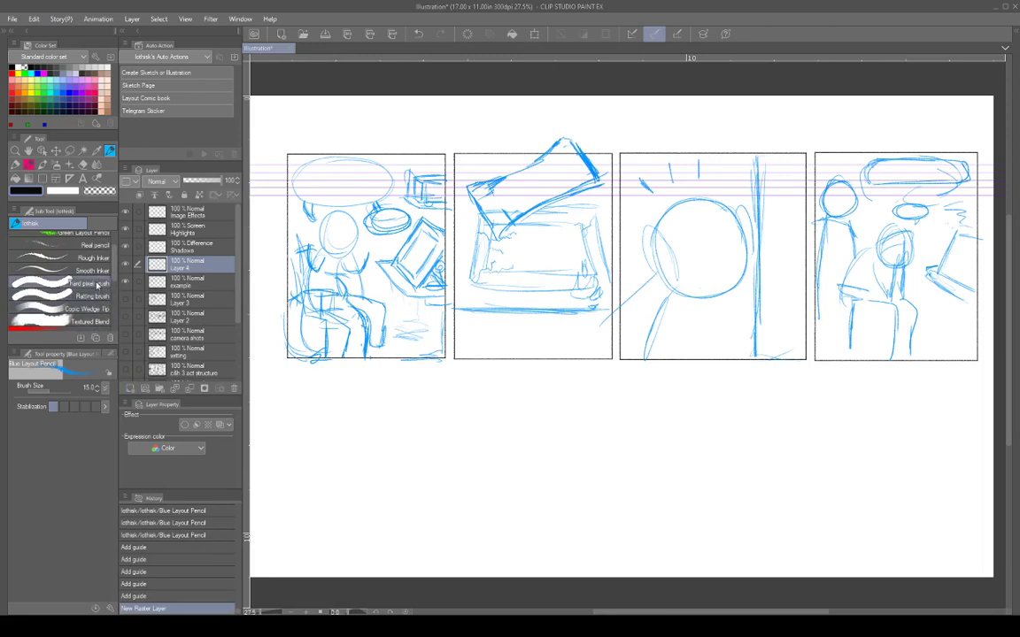
pyautogui.click(88, 271)
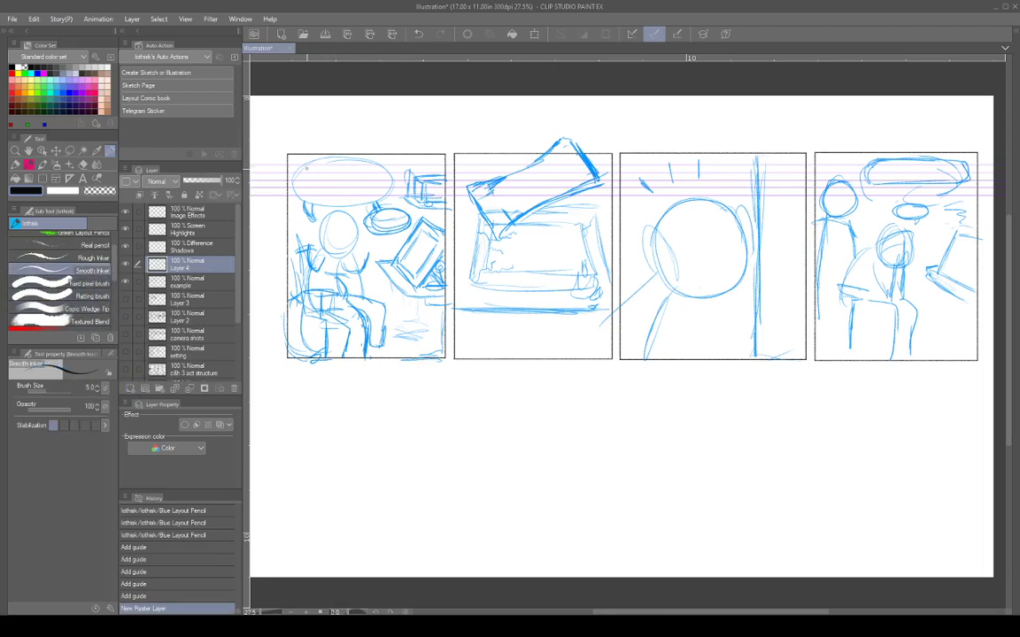
# Step: Undo the test stroke made in the first panel's speech bubble and turn off ruler snapping for freehand lettering
pyautogui.moveTo(426, 228); pyautogui.dragTo(480, 293)
pyautogui.moveTo(413, 285); pyautogui.dragTo(551, 276)
pyautogui.scroll(3, 551, 276)
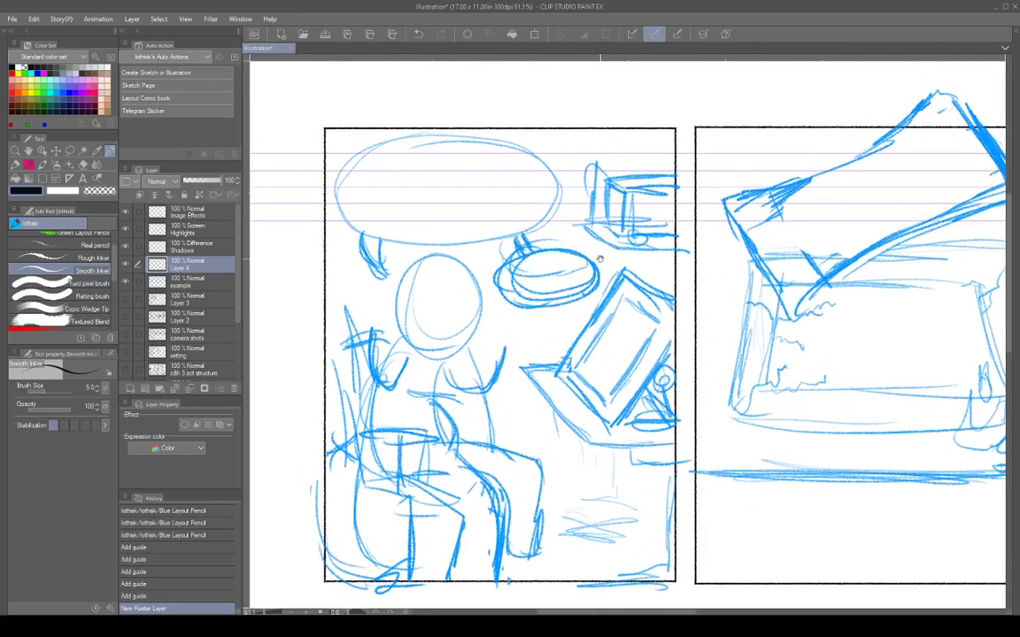
pyautogui.moveTo(372, 154); pyautogui.dragTo(379, 154)
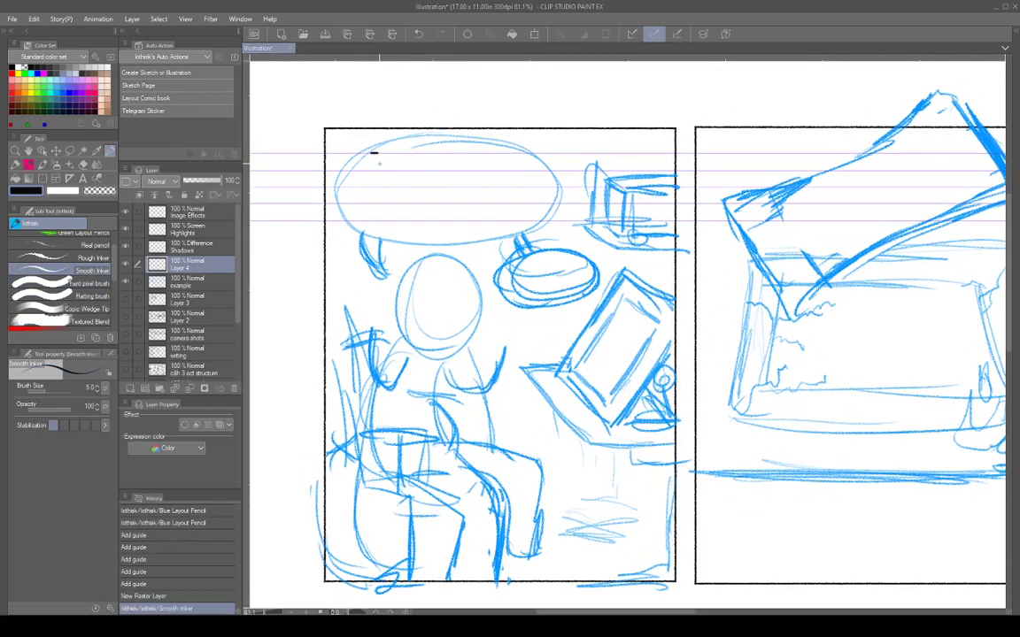
pyautogui.hotkey('ctrl', 'z')
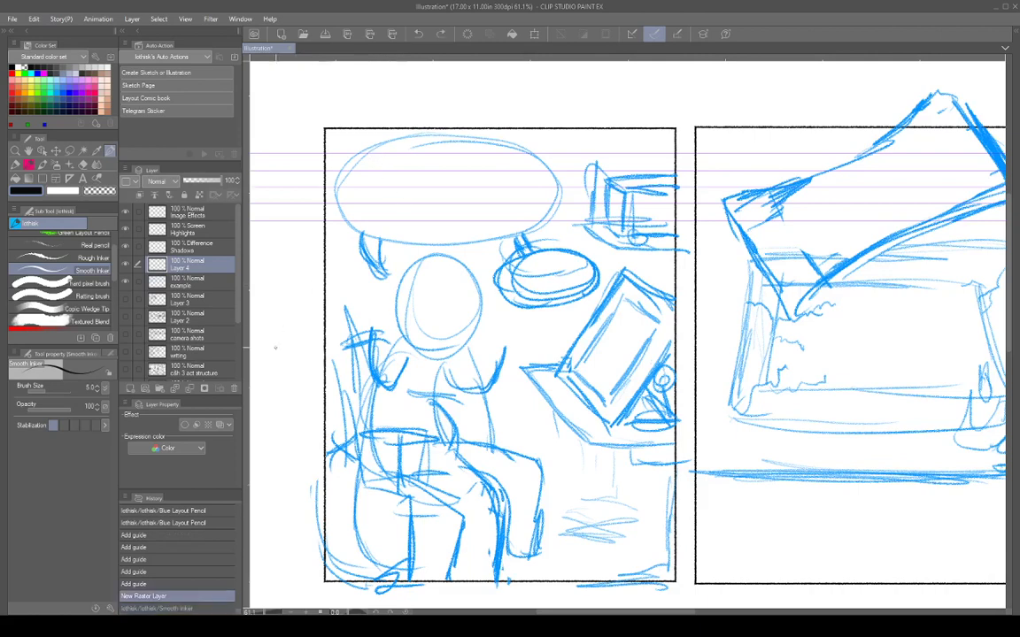
pyautogui.click(654, 37)
# Step: Hand-letter "Sure is a good Thing that my computer" in black on two lines inside the first panel's large speech bubble
pyautogui.moveTo(372, 161)
pyautogui.mouseDown()
pyautogui.moveTo(370, 169)
pyautogui.moveTo(402, 162)
pyautogui.moveTo(457, 175)
pyautogui.moveTo(482, 164)
pyautogui.moveTo(498, 174)
pyautogui.mouseUp()
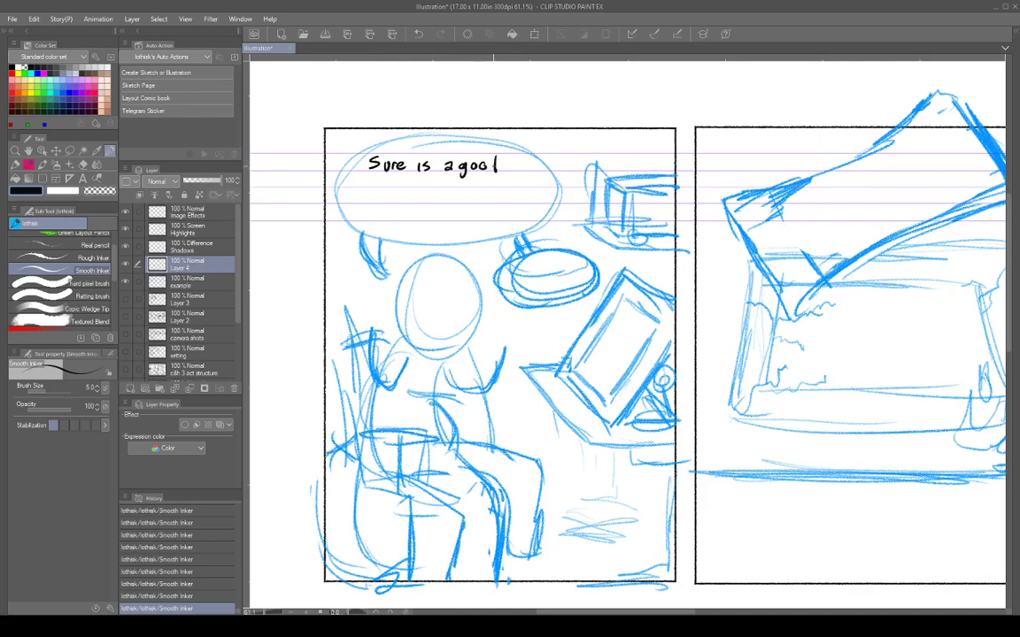
pyautogui.moveTo(358, 179); pyautogui.dragTo(368, 177)
pyautogui.moveTo(363, 179)
pyautogui.mouseDown()
pyautogui.moveTo(397, 193)
pyautogui.moveTo(440, 189)
pyautogui.mouseUp()
pyautogui.moveTo(435, 180); pyautogui.dragTo(474, 188)
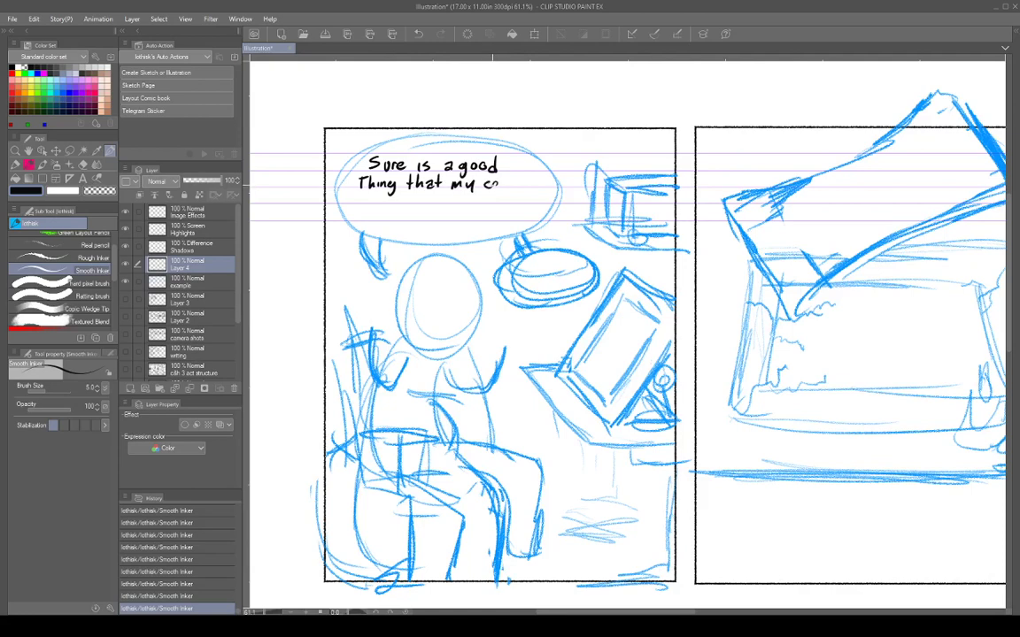
pyautogui.moveTo(499, 180); pyautogui.dragTo(515, 191)
pyautogui.moveTo(515, 181); pyautogui.dragTo(532, 186)
pyautogui.moveTo(529, 180); pyautogui.dragTo(551, 180)
# Step: Hand-letter "is in perfect working Condition!" on two more lines to complete the speech bubble's text
pyautogui.moveTo(371, 195); pyautogui.dragTo(534, 209)
pyautogui.moveTo(416, 217)
pyautogui.mouseDown()
pyautogui.moveTo(415, 227)
pyautogui.moveTo(434, 225)
pyautogui.mouseUp()
pyautogui.moveTo(444, 210); pyautogui.dragTo(442, 225)
pyautogui.moveTo(448, 219); pyautogui.dragTo(452, 226)
pyautogui.moveTo(449, 219); pyautogui.dragTo(463, 220)
pyautogui.moveTo(469, 218); pyautogui.dragTo(475, 225)
pyautogui.moveTo(479, 211); pyautogui.dragTo(478, 216)
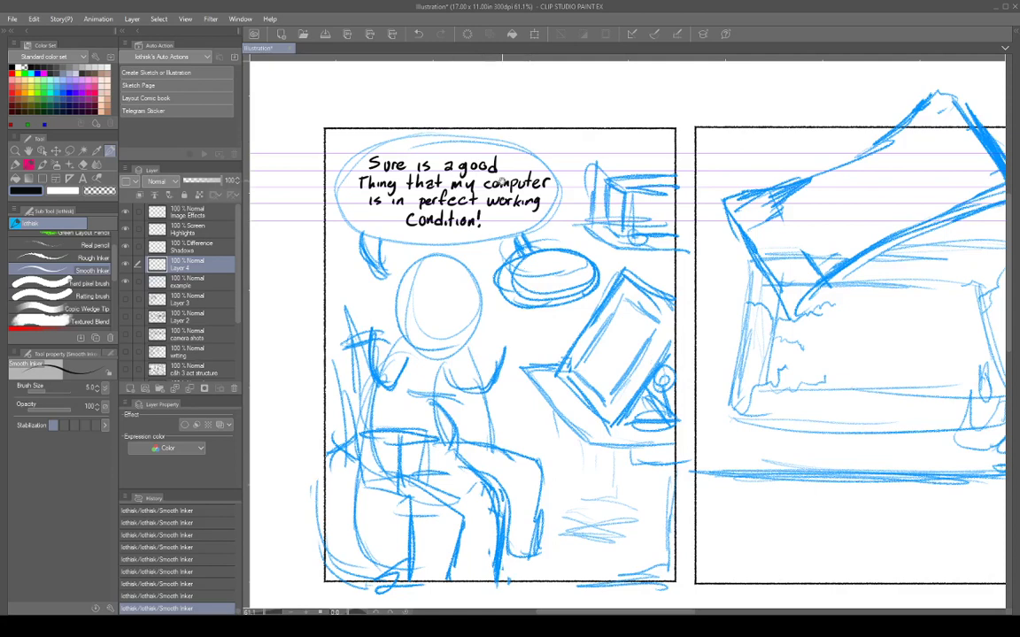
# Step: Touch up the lettering and ink the first speech bubble's oval outline and curved tail in black
pyautogui.moveTo(559, 190); pyautogui.dragTo(576, 262)
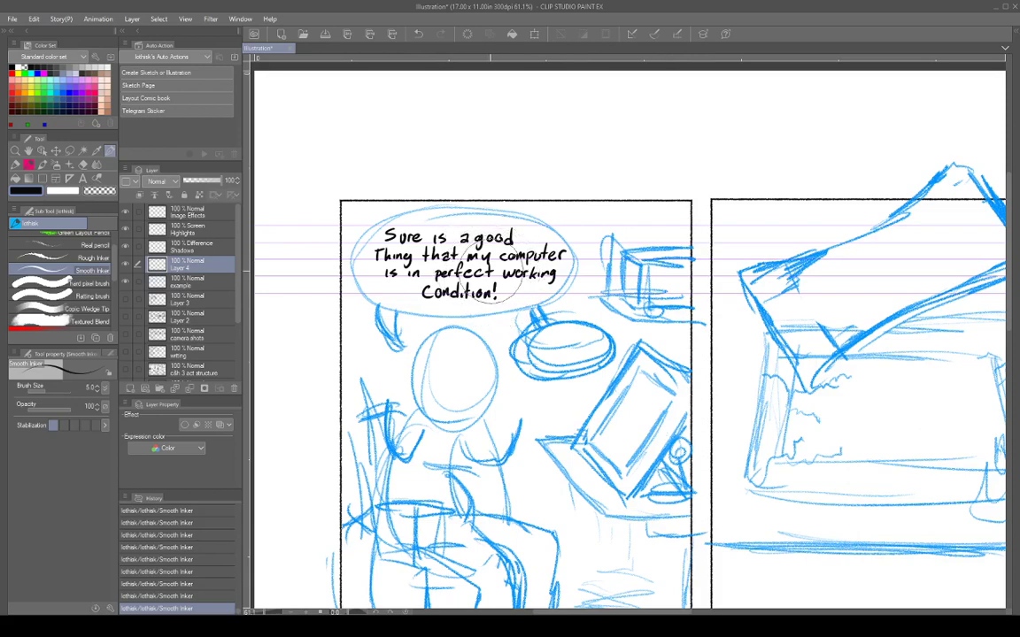
pyautogui.moveTo(483, 255); pyautogui.dragTo(485, 254)
pyautogui.moveTo(550, 217); pyautogui.dragTo(574, 278)
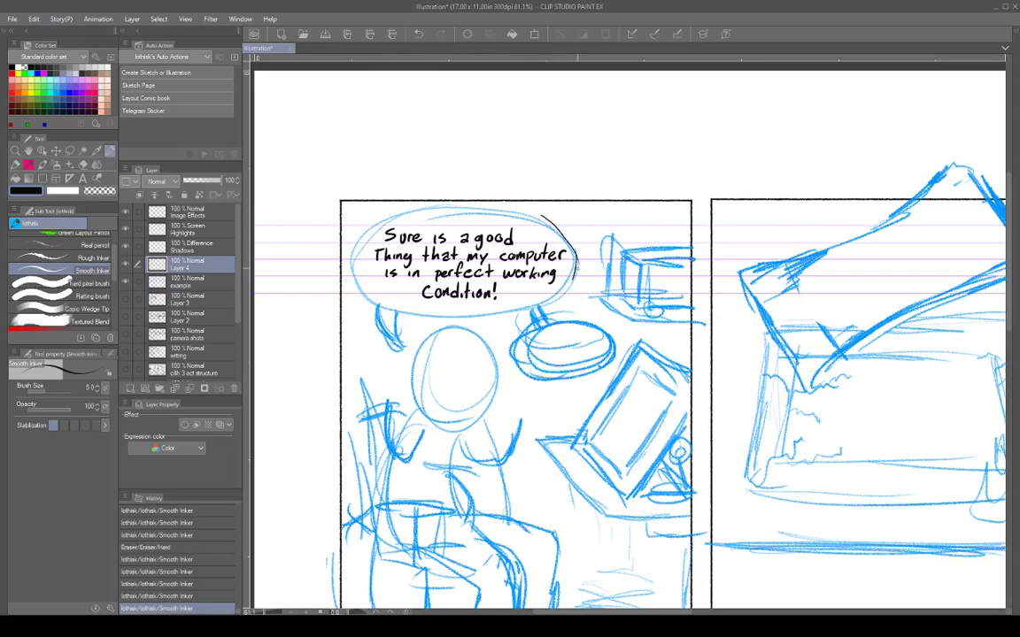
pyautogui.hotkey('ctrl', 'z')
pyautogui.hotkey('ctrl', 'z')
pyautogui.moveTo(542, 210)
pyautogui.mouseDown()
pyautogui.moveTo(569, 232)
pyautogui.moveTo(577, 262)
pyautogui.moveTo(566, 292)
pyautogui.moveTo(531, 310)
pyautogui.moveTo(457, 315)
pyautogui.moveTo(382, 302)
pyautogui.moveTo(354, 252)
pyautogui.moveTo(368, 217)
pyautogui.moveTo(509, 202)
pyautogui.moveTo(541, 210)
pyautogui.moveTo(405, 209)
pyautogui.moveTo(363, 226)
pyautogui.moveTo(352, 274)
pyautogui.moveTo(361, 290)
pyautogui.moveTo(431, 310)
pyautogui.moveTo(536, 308)
pyautogui.moveTo(577, 287)
pyautogui.moveTo(567, 290)
pyautogui.moveTo(577, 254)
pyautogui.moveTo(558, 228)
pyautogui.moveTo(573, 258)
pyautogui.moveTo(565, 293)
pyautogui.mouseUp()
pyautogui.hotkey('ctrl', 'z')
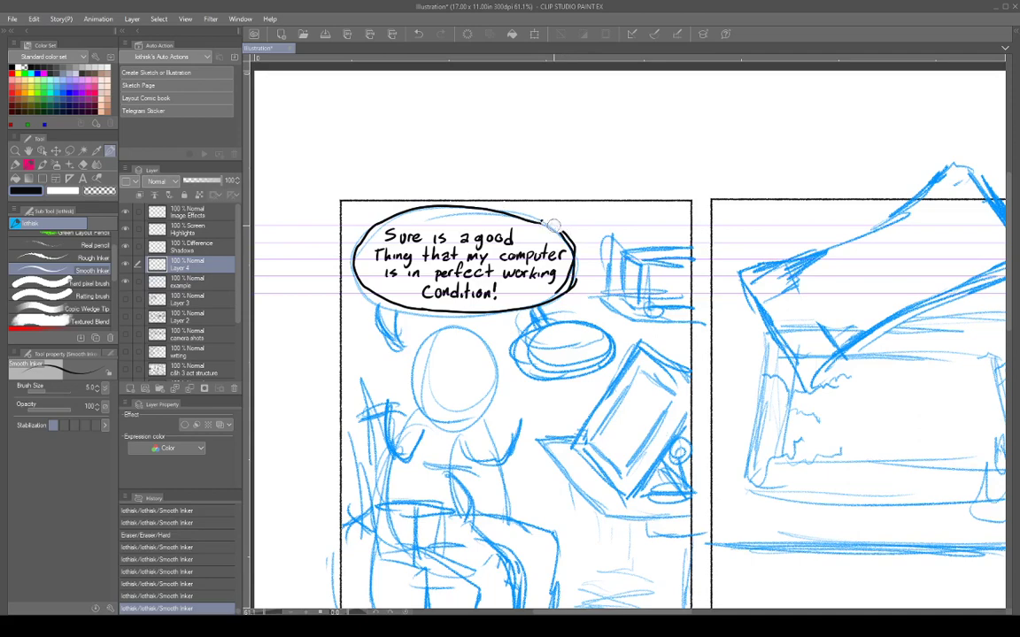
pyautogui.moveTo(570, 279)
pyautogui.mouseDown()
pyautogui.moveTo(545, 218)
pyautogui.moveTo(530, 218)
pyautogui.moveTo(574, 241)
pyautogui.moveTo(581, 262)
pyautogui.moveTo(544, 300)
pyautogui.mouseUp()
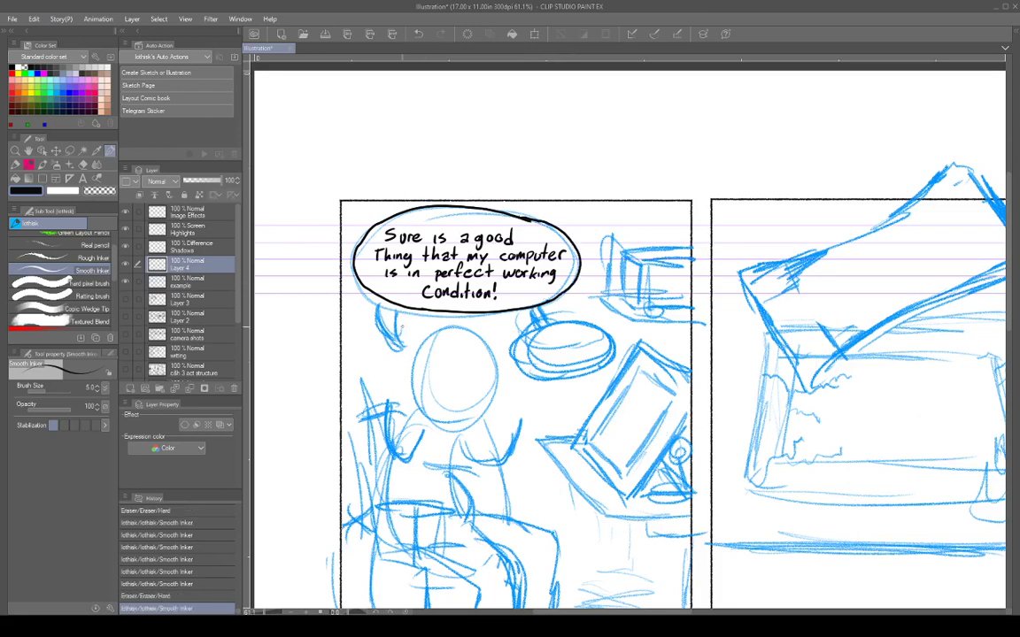
pyautogui.moveTo(395, 306); pyautogui.dragTo(405, 339)
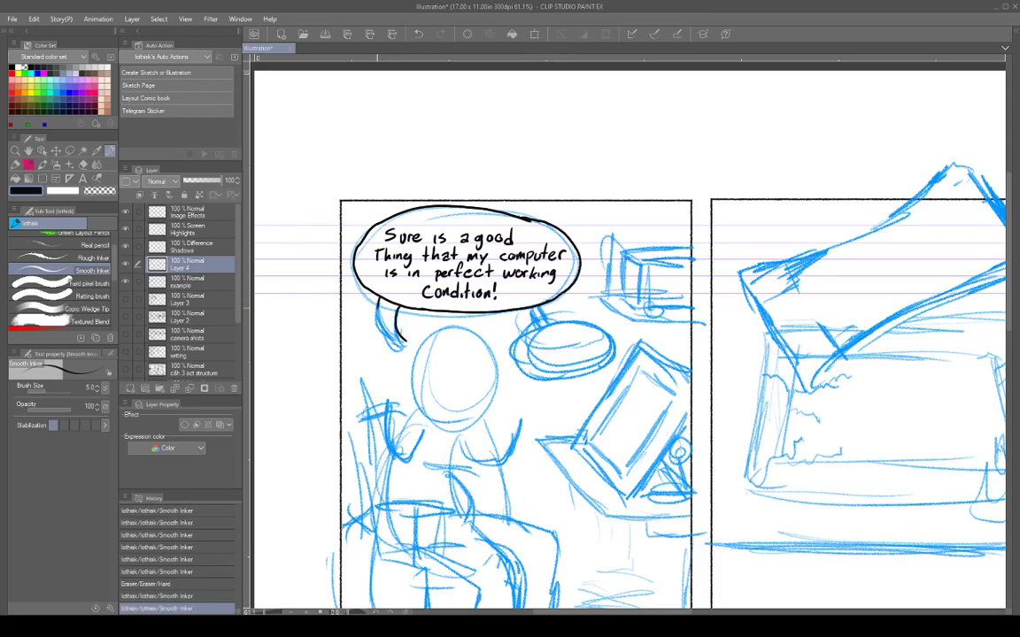
pyautogui.moveTo(376, 306)
pyautogui.mouseDown()
pyautogui.moveTo(405, 340)
pyautogui.moveTo(396, 332)
pyautogui.mouseUp()
# Step: Try out round eyes and a short mouth in black ink on the first panel's seated character, and erase them
pyautogui.moveTo(462, 383)
pyautogui.mouseDown()
pyautogui.moveTo(455, 398)
pyautogui.moveTo(471, 400)
pyautogui.moveTo(451, 416)
pyautogui.moveTo(467, 416)
pyautogui.moveTo(455, 396)
pyautogui.moveTo(459, 416)
pyautogui.moveTo(451, 409)
pyautogui.moveTo(466, 402)
pyautogui.mouseUp()
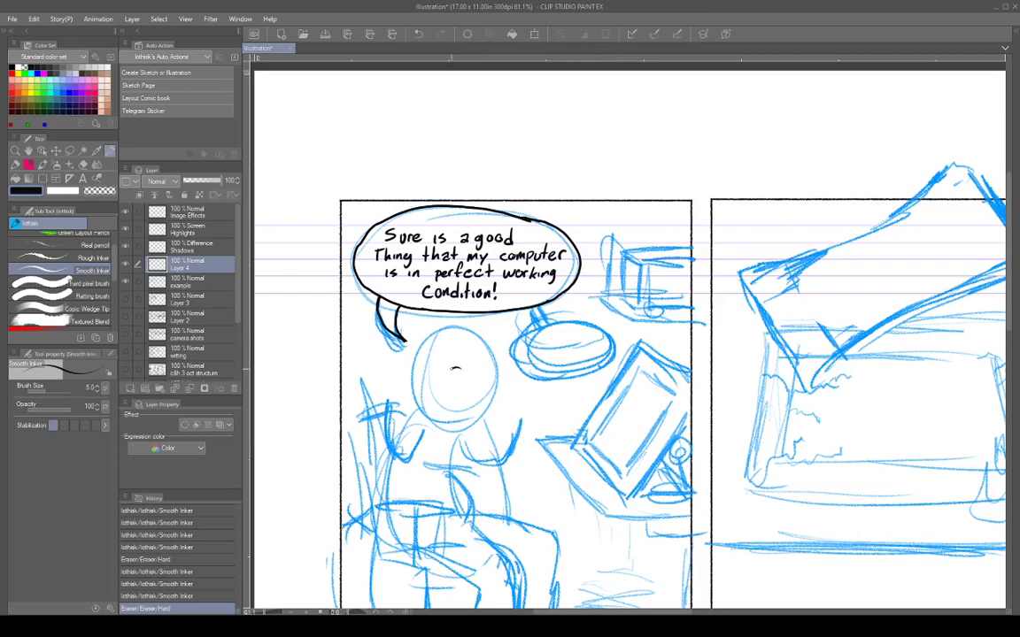
pyautogui.press('p')
pyautogui.moveTo(455, 370); pyautogui.dragTo(475, 372)
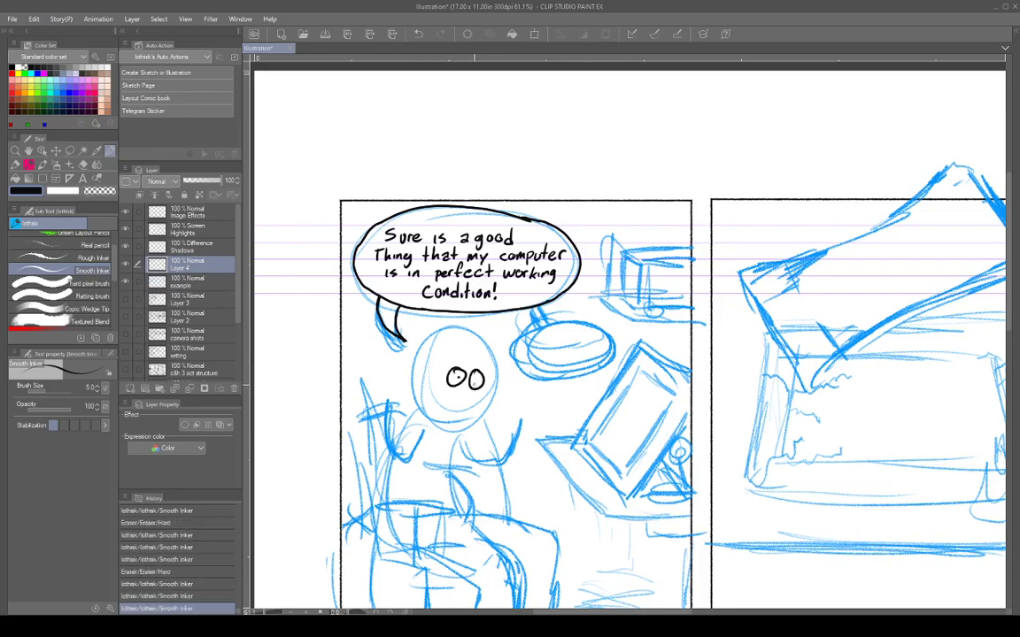
pyautogui.moveTo(450, 409); pyautogui.dragTo(469, 408)
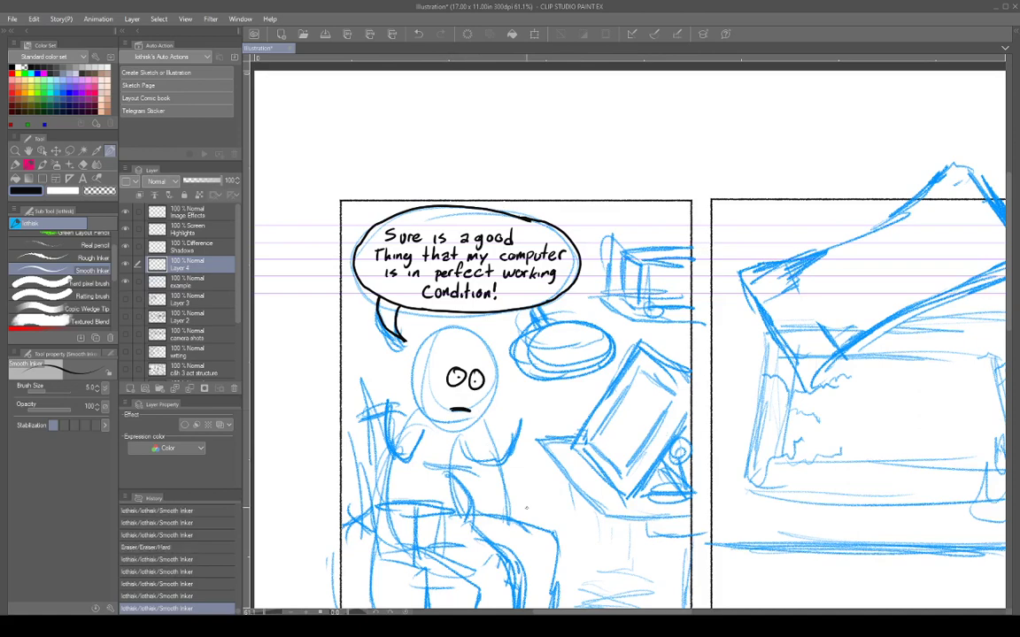
pyautogui.moveTo(463, 370)
pyautogui.mouseDown()
pyautogui.moveTo(447, 413)
pyautogui.moveTo(462, 413)
pyautogui.moveTo(478, 384)
pyautogui.mouseUp()
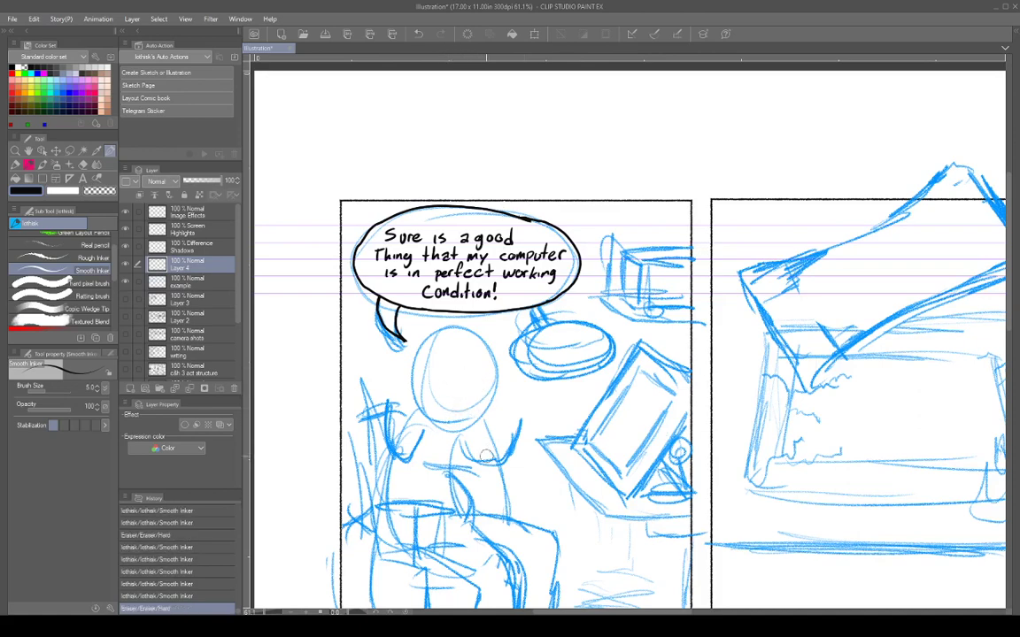
pyautogui.scroll(-3, 698, 368)
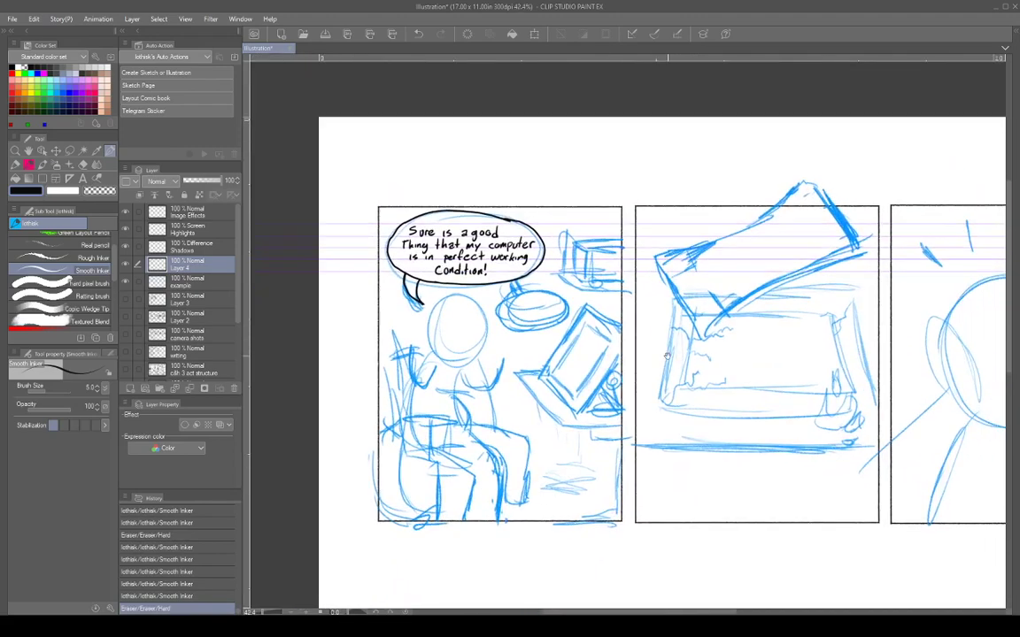
pyautogui.scroll(2, 666, 356)
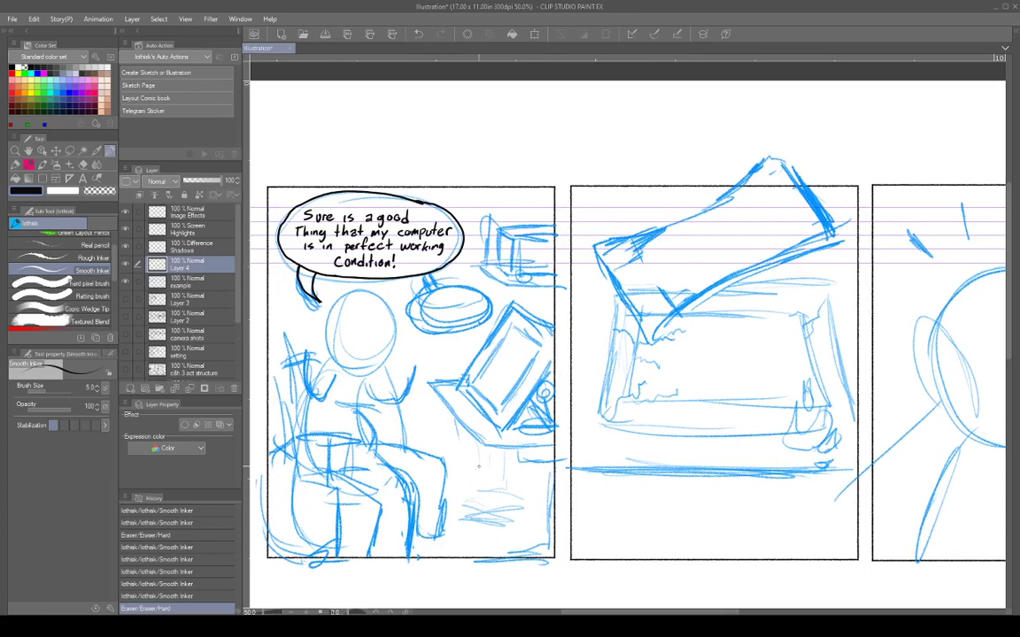
pyautogui.scroll(2, 683, 318)
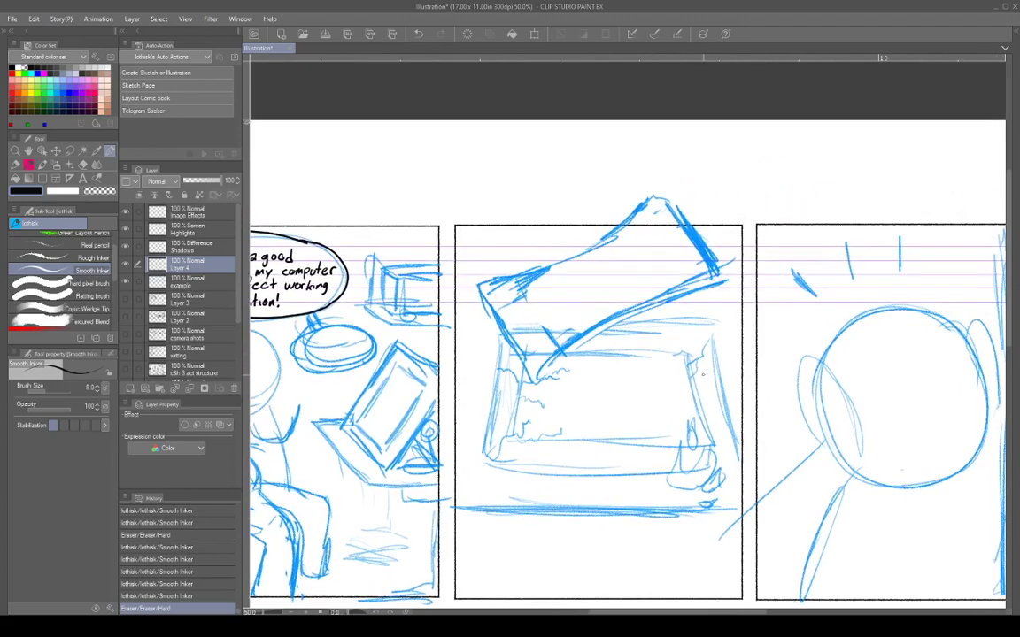
pyautogui.scroll(-4, 683, 333)
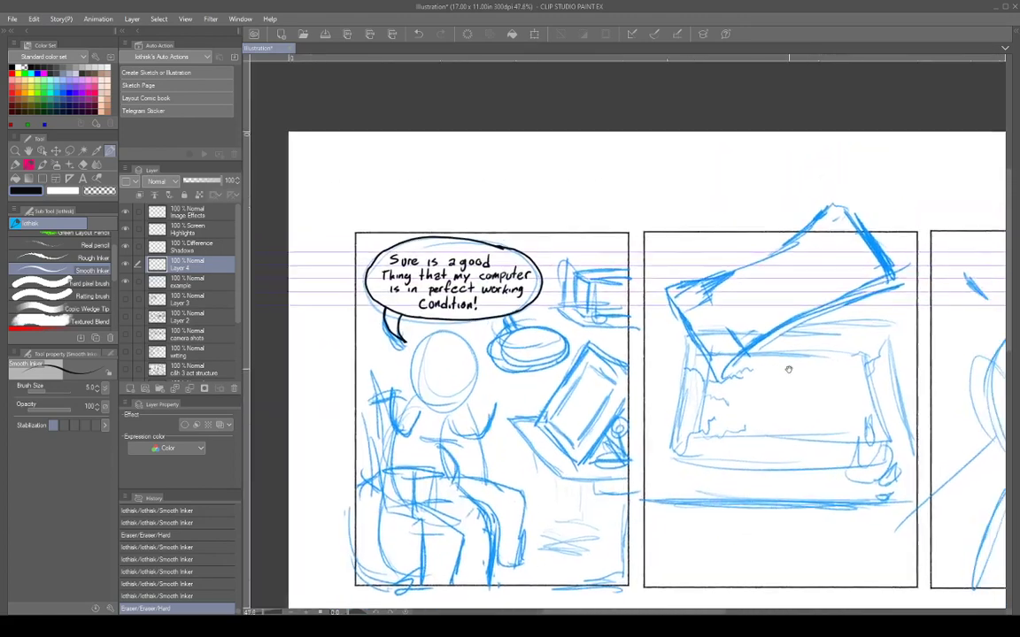
pyautogui.moveTo(788, 369)
pyautogui.mouseDown()
pyautogui.moveTo(762, 335)
pyautogui.moveTo(762, 345)
pyautogui.mouseUp()
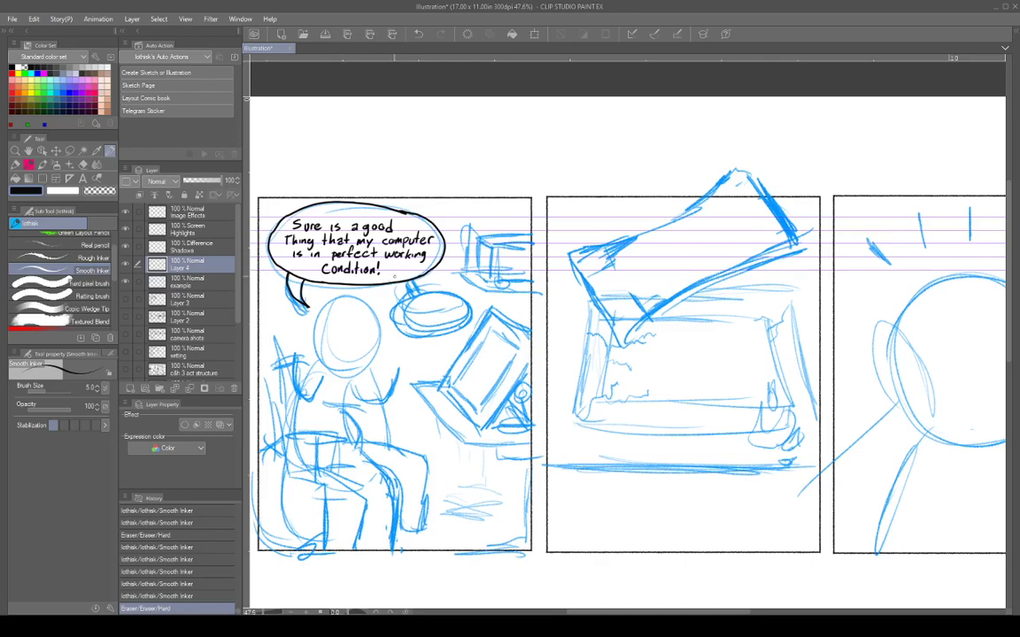
# Step: Hand-letter a slanted "BOOM!" in black inside the second panel's blue banner, using the Smooth Inker at brush size 17
pyautogui.moveTo(756, 334); pyautogui.dragTo(682, 389)
pyautogui.scroll(2, 665, 371)
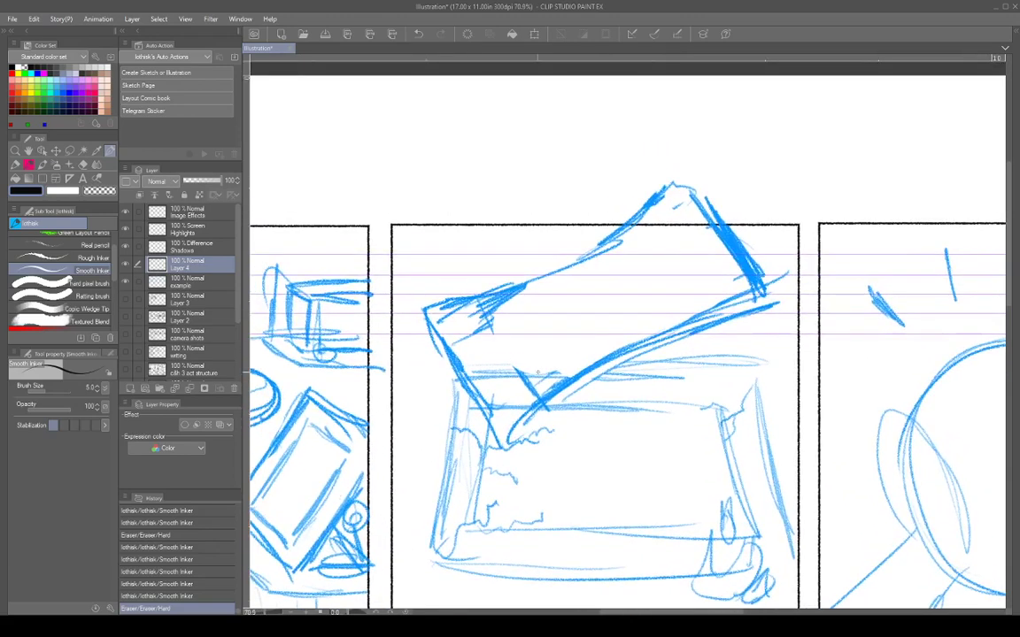
pyautogui.press(']')
pyautogui.press(']')
pyautogui.press(']')
pyautogui.press(']')
pyautogui.press(']')
pyautogui.press(']')
pyautogui.press(']')
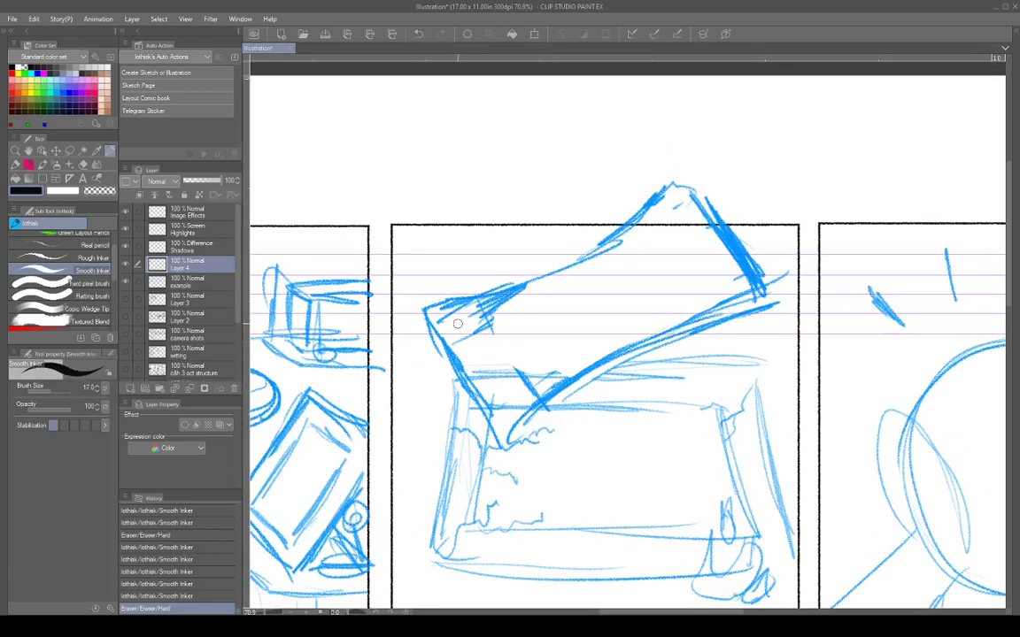
pyautogui.moveTo(440, 315)
pyautogui.mouseDown()
pyautogui.moveTo(502, 420)
pyautogui.moveTo(466, 304)
pyautogui.moveTo(478, 347)
pyautogui.moveTo(528, 363)
pyautogui.moveTo(510, 406)
pyautogui.mouseUp()
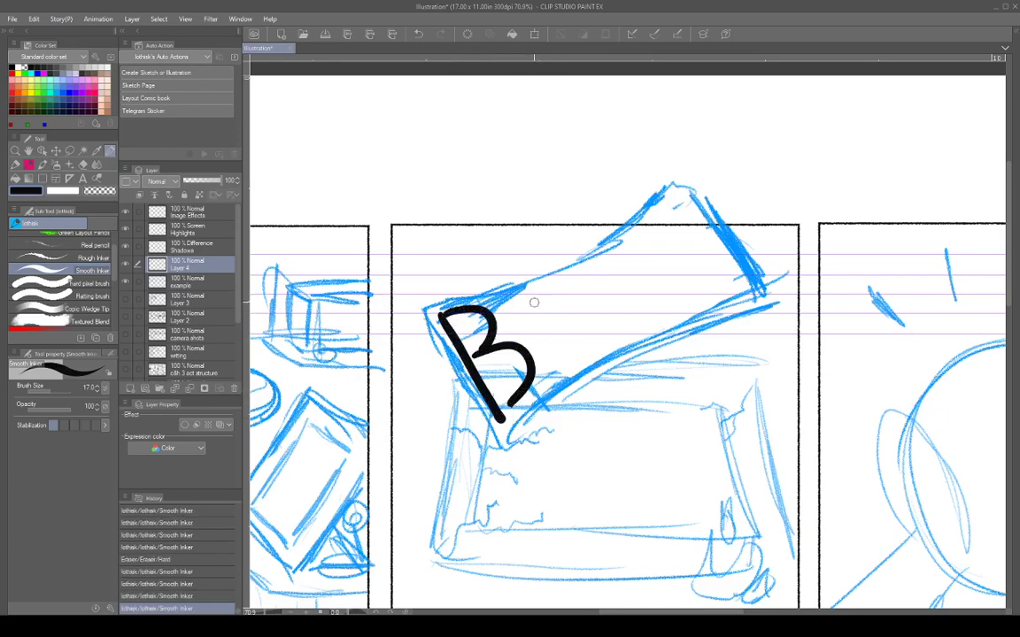
pyautogui.moveTo(558, 285); pyautogui.dragTo(611, 274)
pyautogui.moveTo(632, 316)
pyautogui.mouseDown()
pyautogui.moveTo(615, 258)
pyautogui.moveTo(639, 319)
pyautogui.moveTo(692, 316)
pyautogui.mouseUp()
pyautogui.moveTo(646, 223); pyautogui.dragTo(680, 255)
pyautogui.moveTo(670, 198)
pyautogui.mouseDown()
pyautogui.moveTo(706, 297)
pyautogui.moveTo(719, 283)
pyautogui.mouseUp()
pyautogui.moveTo(672, 199)
pyautogui.mouseDown()
pyautogui.moveTo(682, 236)
pyautogui.moveTo(645, 218)
pyautogui.moveTo(657, 228)
pyautogui.mouseUp()
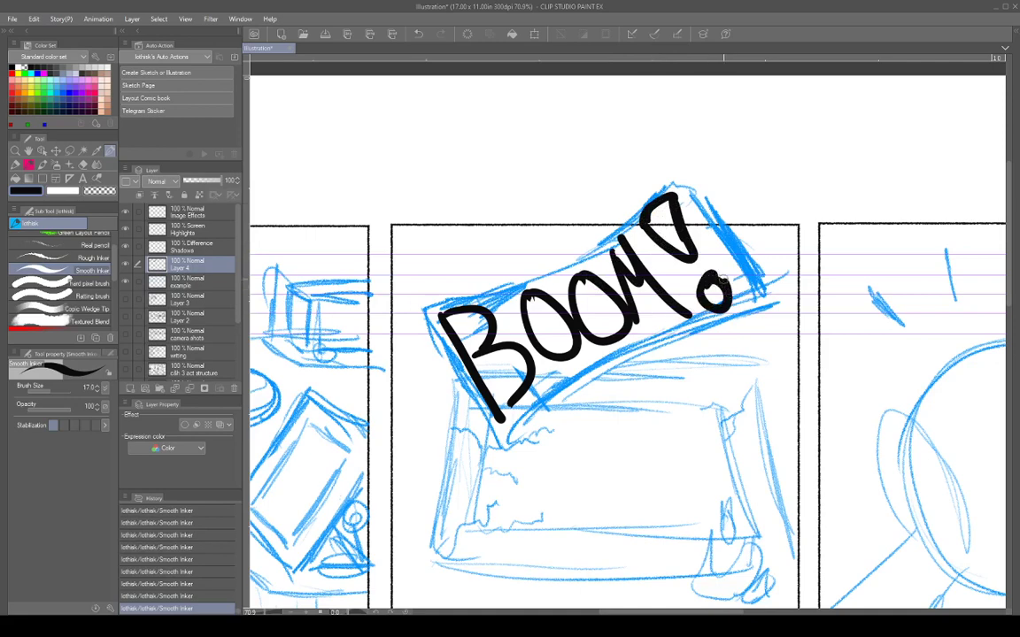
pyautogui.moveTo(719, 292); pyautogui.dragTo(714, 301)
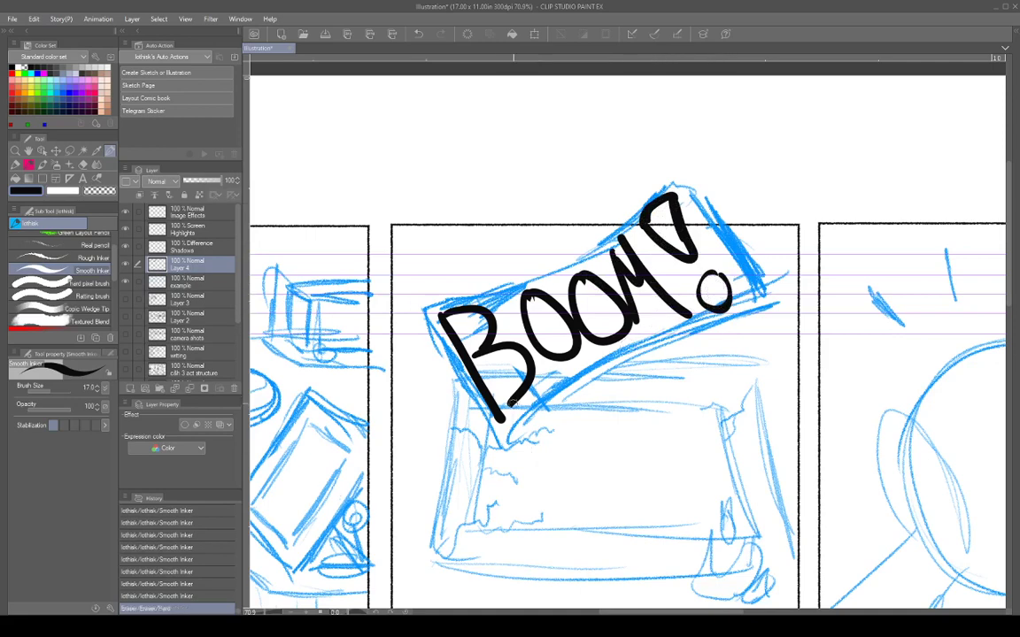
# Step: Refine the "BOOM!" letters by closing the B and adding inner contours to the B, both Os and the M
pyautogui.moveTo(515, 403); pyautogui.dragTo(501, 421)
pyautogui.moveTo(494, 373); pyautogui.dragTo(505, 382)
pyautogui.moveTo(453, 326); pyautogui.dragTo(461, 340)
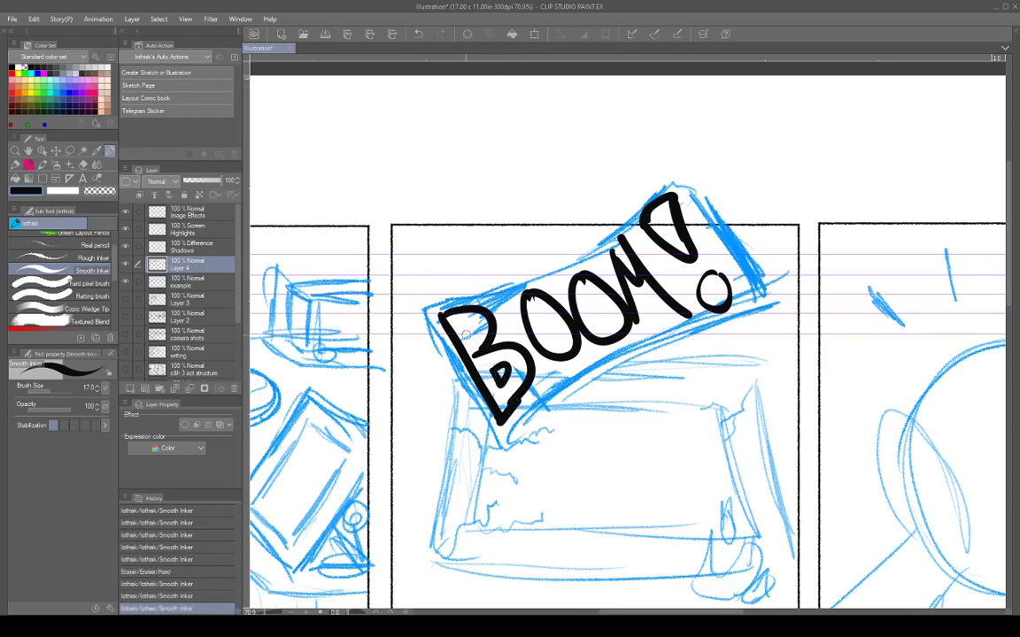
pyautogui.moveTo(546, 319)
pyautogui.mouseDown()
pyautogui.moveTo(645, 298)
pyautogui.moveTo(672, 324)
pyautogui.moveTo(676, 316)
pyautogui.mouseUp()
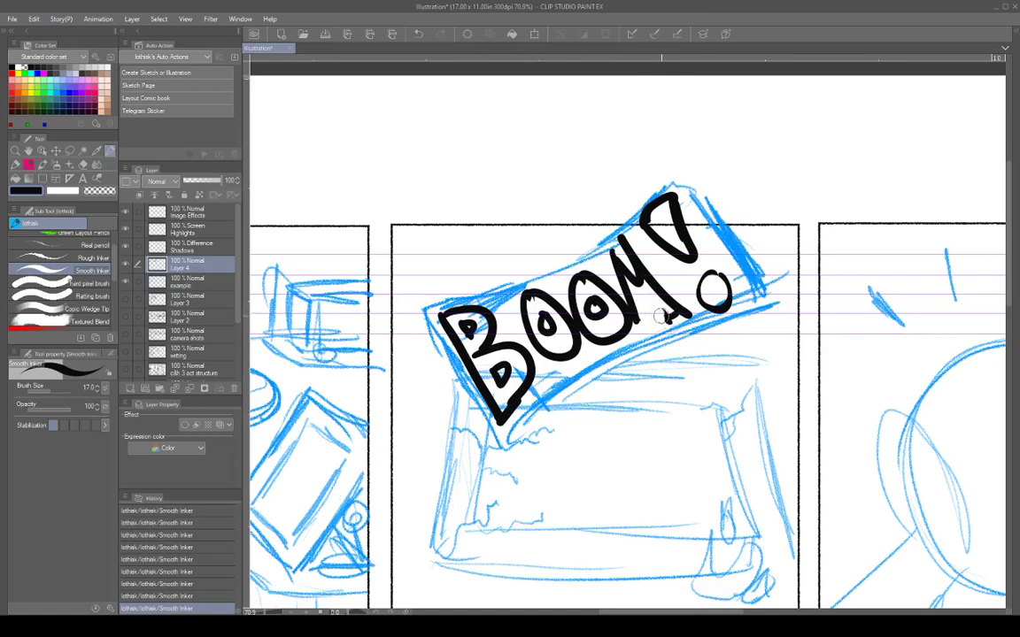
pyautogui.moveTo(661, 316)
pyautogui.mouseDown()
pyautogui.moveTo(700, 336)
pyautogui.moveTo(662, 304)
pyautogui.moveTo(636, 323)
pyautogui.moveTo(645, 321)
pyautogui.moveTo(642, 295)
pyautogui.moveTo(672, 301)
pyautogui.moveTo(651, 290)
pyautogui.moveTo(687, 306)
pyautogui.moveTo(627, 240)
pyautogui.mouseUp()
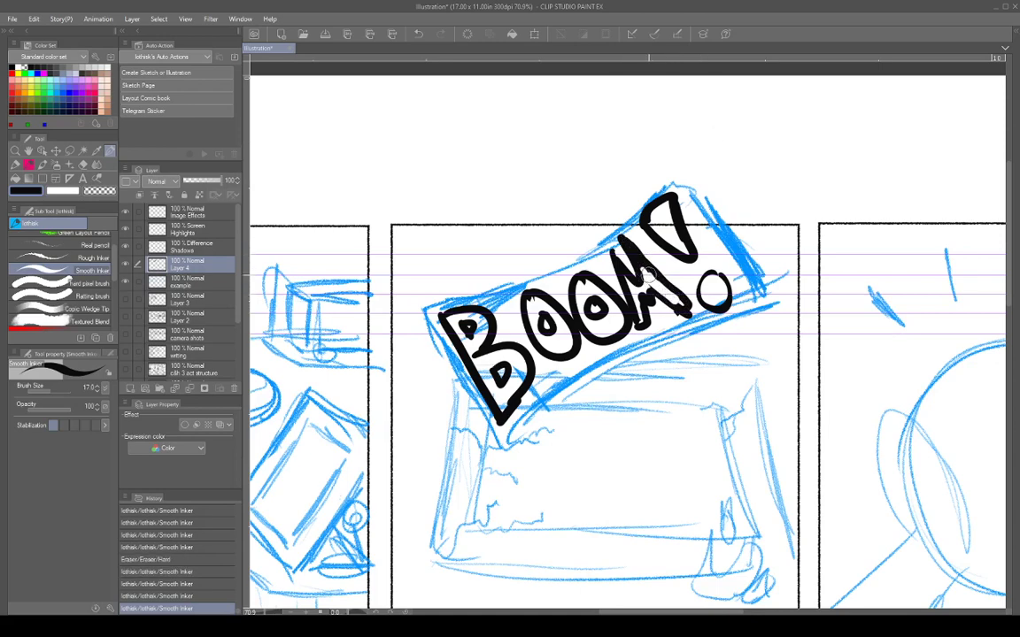
pyautogui.moveTo(648, 274); pyautogui.dragTo(674, 297)
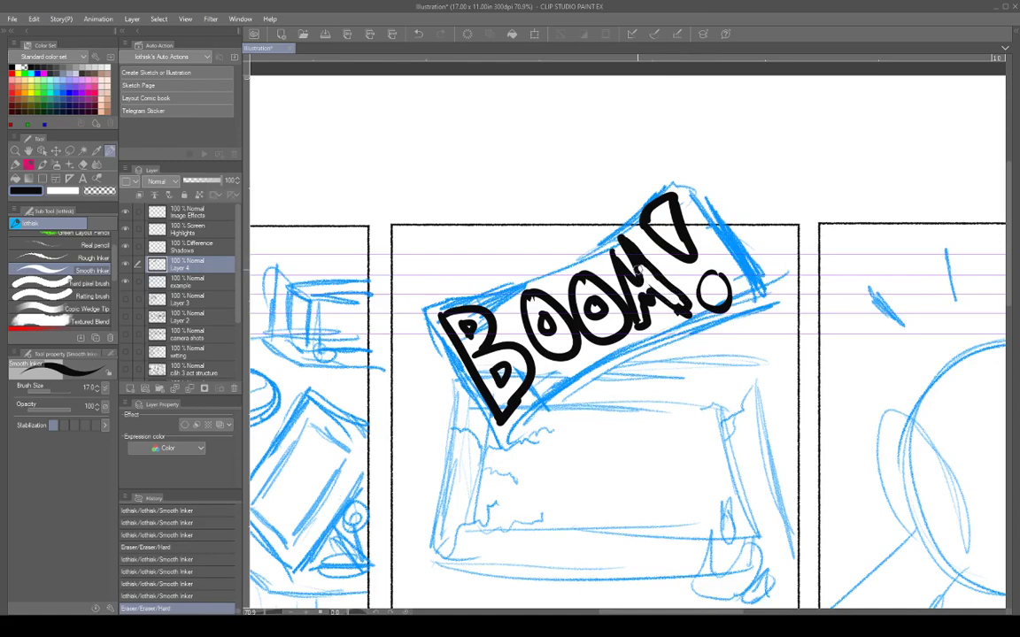
pyautogui.moveTo(638, 263); pyautogui.dragTo(647, 273)
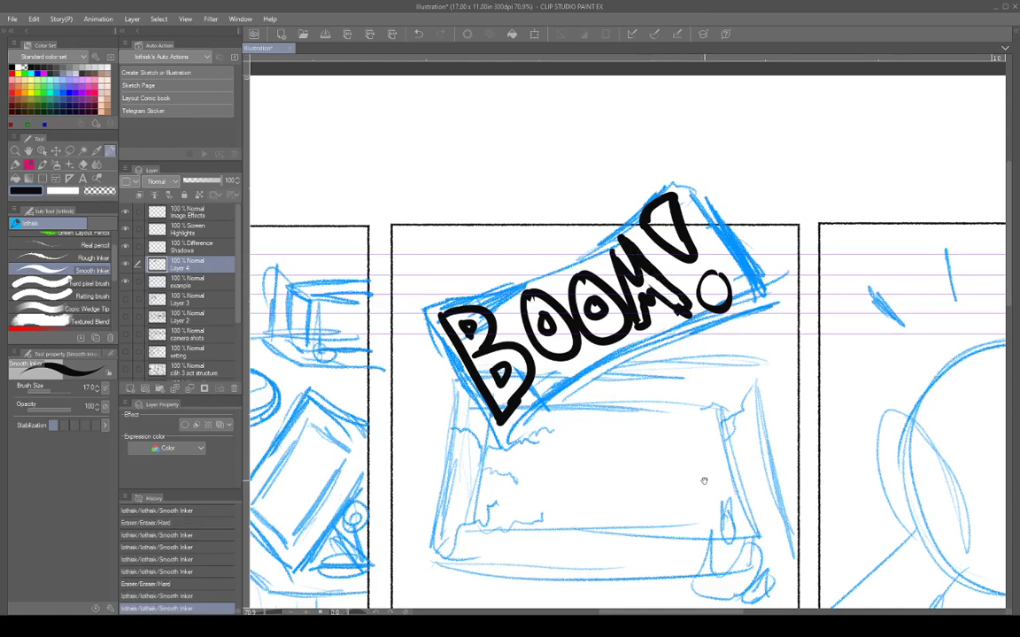
# Step: Hand-letter "KZZT!" in black, slanting downward across the lower half of the second panel
pyautogui.moveTo(703, 480); pyautogui.dragTo(729, 342)
pyautogui.moveTo(607, 367); pyautogui.dragTo(555, 458)
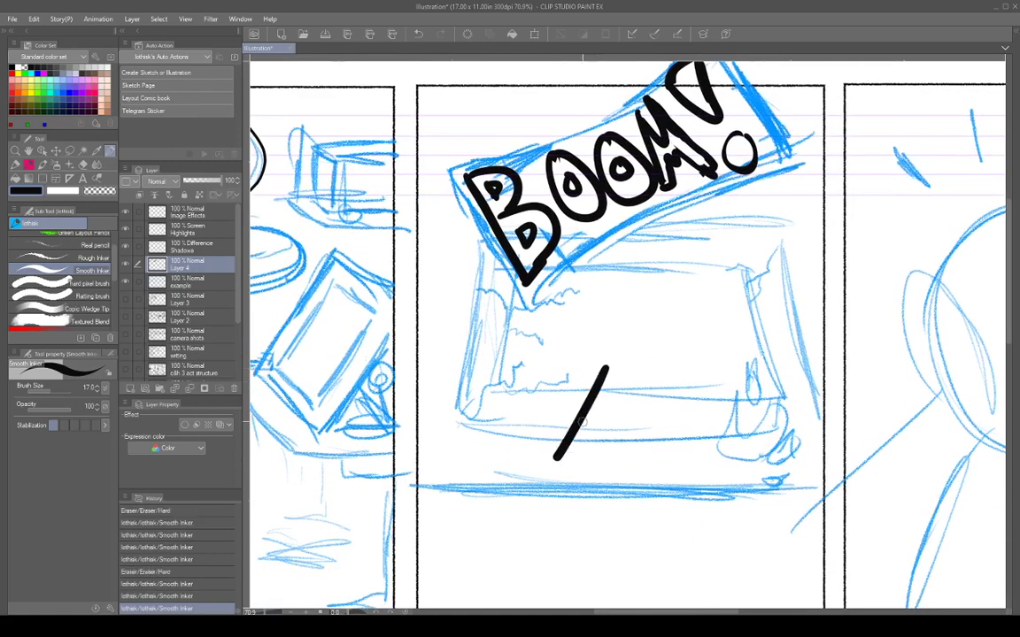
pyautogui.moveTo(592, 413); pyautogui.dragTo(597, 470)
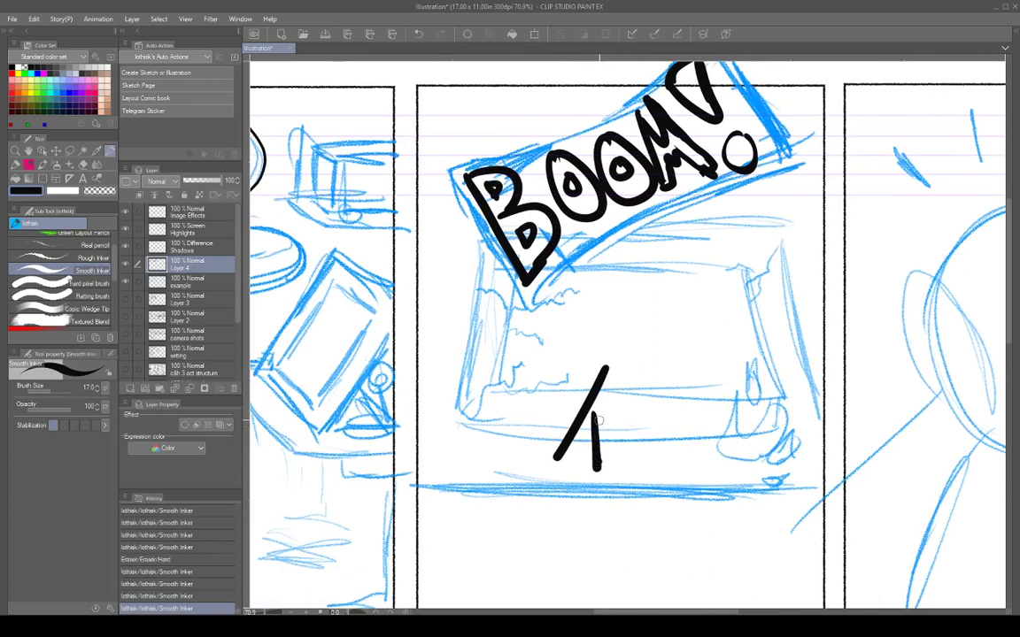
pyautogui.moveTo(596, 422)
pyautogui.mouseDown()
pyautogui.moveTo(642, 401)
pyautogui.moveTo(667, 422)
pyautogui.moveTo(637, 460)
pyautogui.moveTo(654, 497)
pyautogui.mouseUp()
pyautogui.moveTo(705, 458)
pyautogui.mouseDown()
pyautogui.moveTo(743, 483)
pyautogui.moveTo(709, 537)
pyautogui.mouseUp()
pyautogui.moveTo(771, 500); pyautogui.dragTo(735, 555)
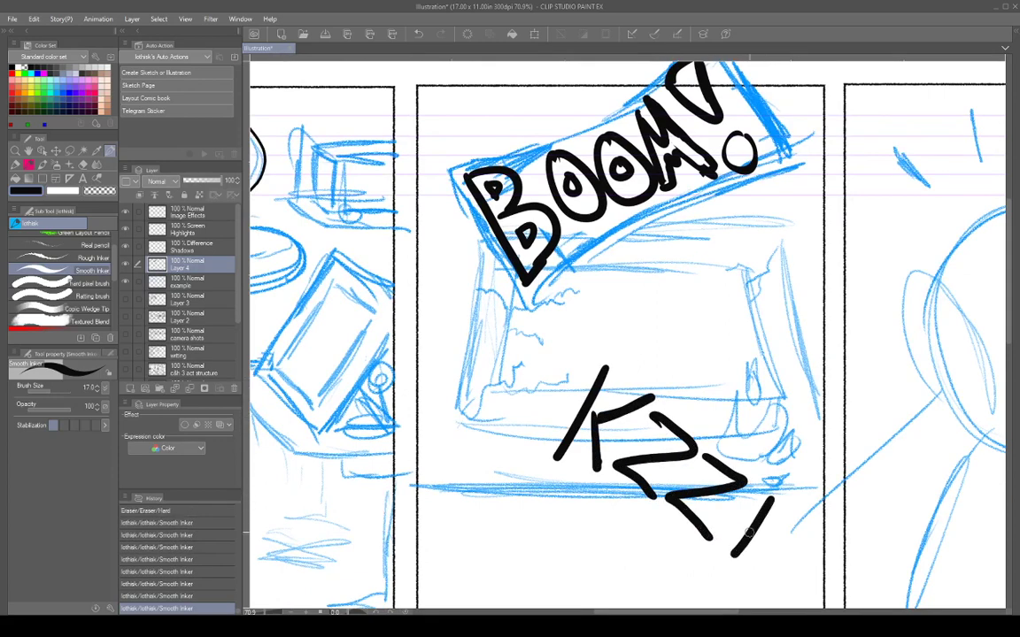
pyautogui.moveTo(741, 479)
pyautogui.mouseDown()
pyautogui.moveTo(801, 521)
pyautogui.moveTo(787, 577)
pyautogui.mouseUp()
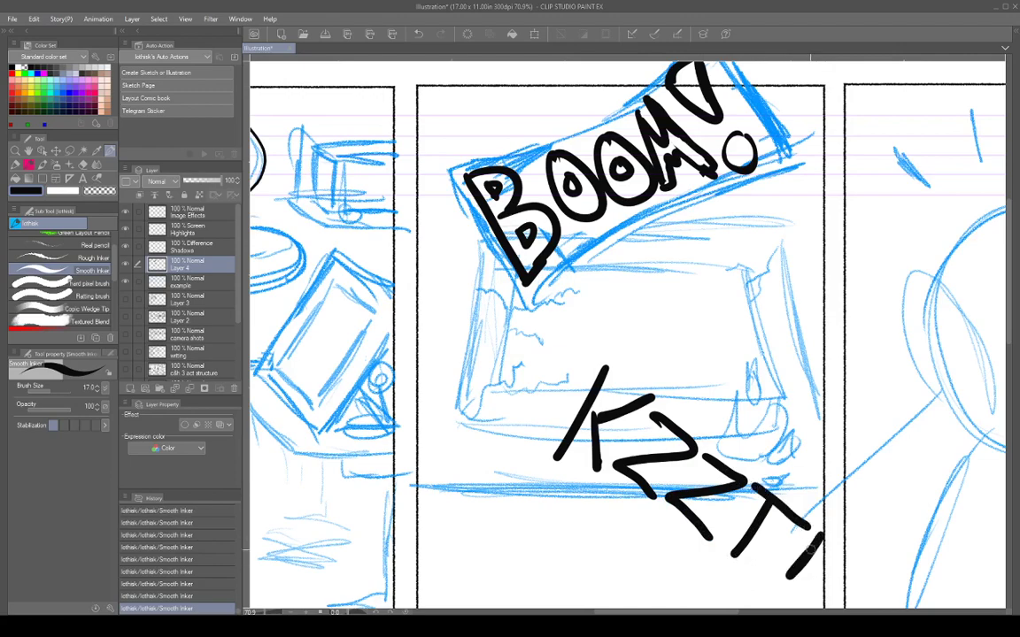
pyautogui.click(777, 594)
# Step: Review the second panel's sound-effect lettering against the speech bubble and the other panels of the strip
pyautogui.scroll(-5, 770, 584)
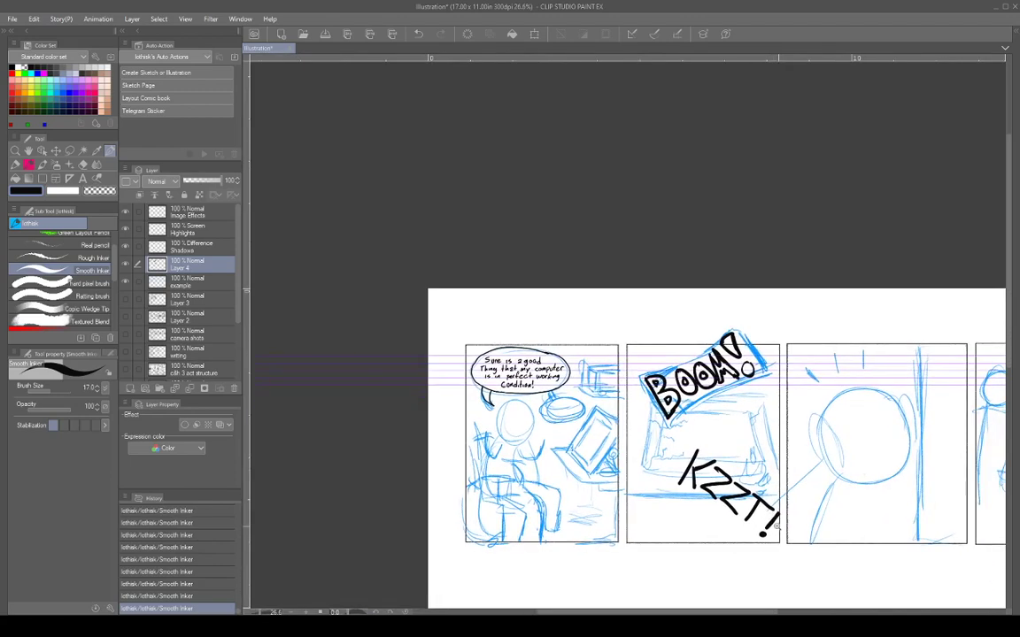
pyautogui.scroll(3, 777, 526)
pyautogui.scroll(-1, 702, 458)
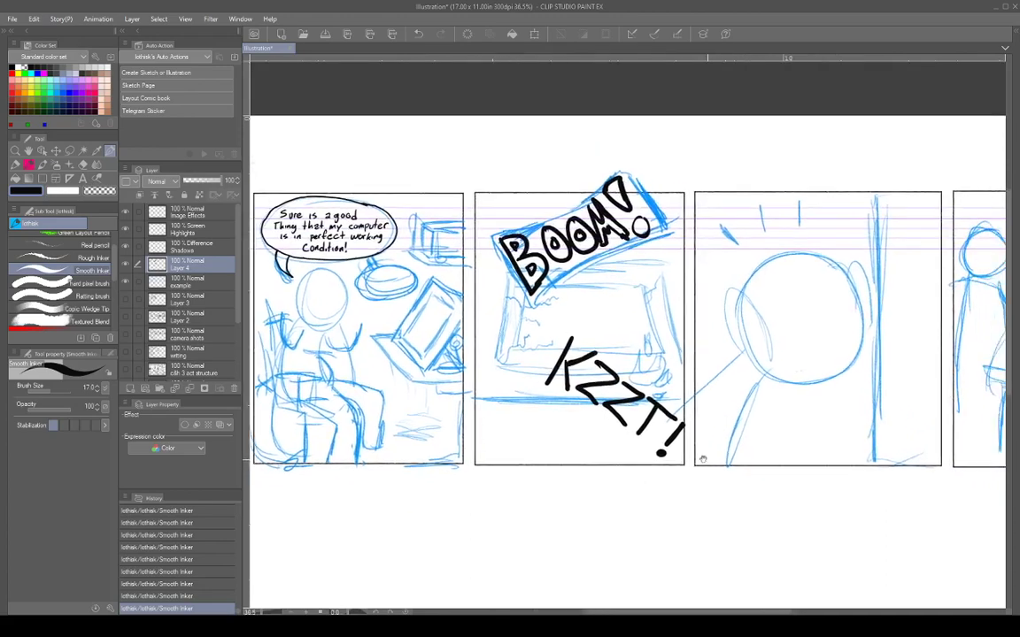
pyautogui.scroll(2, 712, 457)
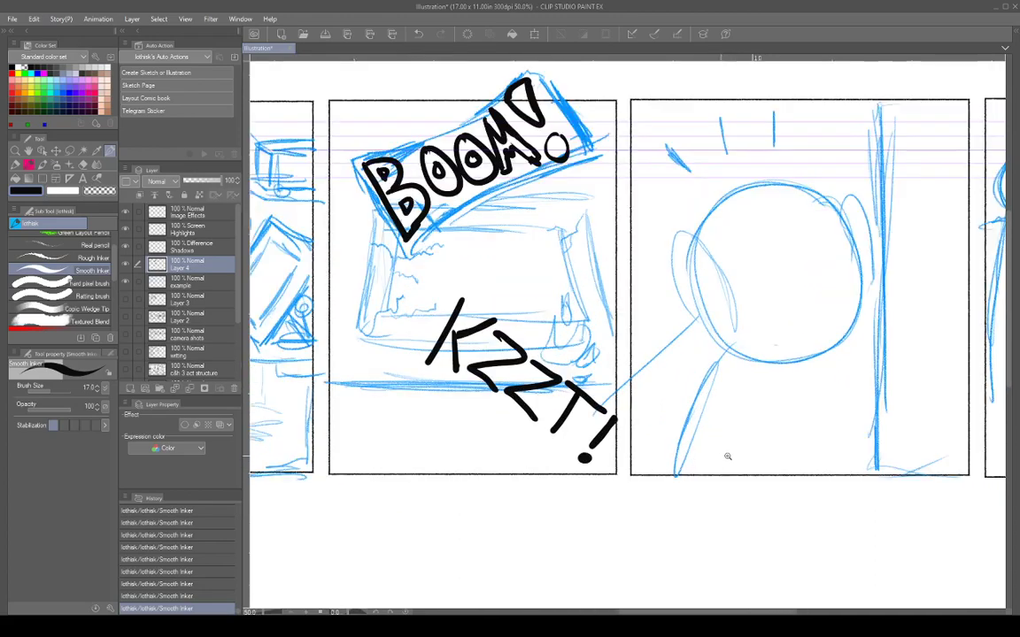
pyautogui.scroll(-3, 728, 457)
pyautogui.moveTo(724, 469); pyautogui.dragTo(638, 405)
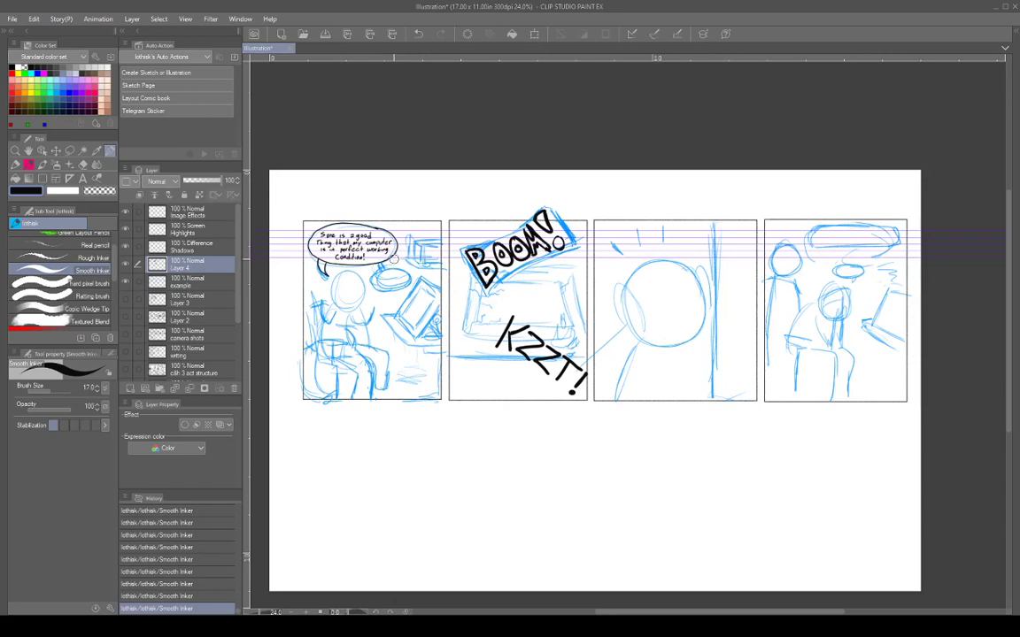
pyautogui.moveTo(450, 338)
pyautogui.mouseDown()
pyautogui.moveTo(502, 354)
pyautogui.moveTo(491, 370)
pyautogui.moveTo(536, 400)
pyautogui.moveTo(543, 392)
pyautogui.mouseUp()
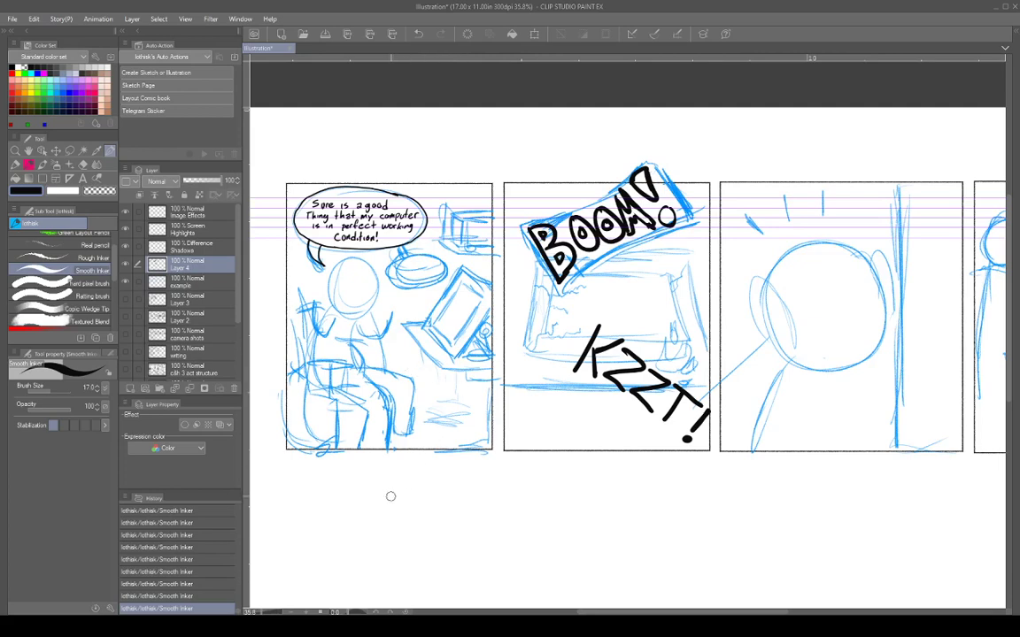
pyautogui.moveTo(750, 394); pyautogui.dragTo(739, 331)
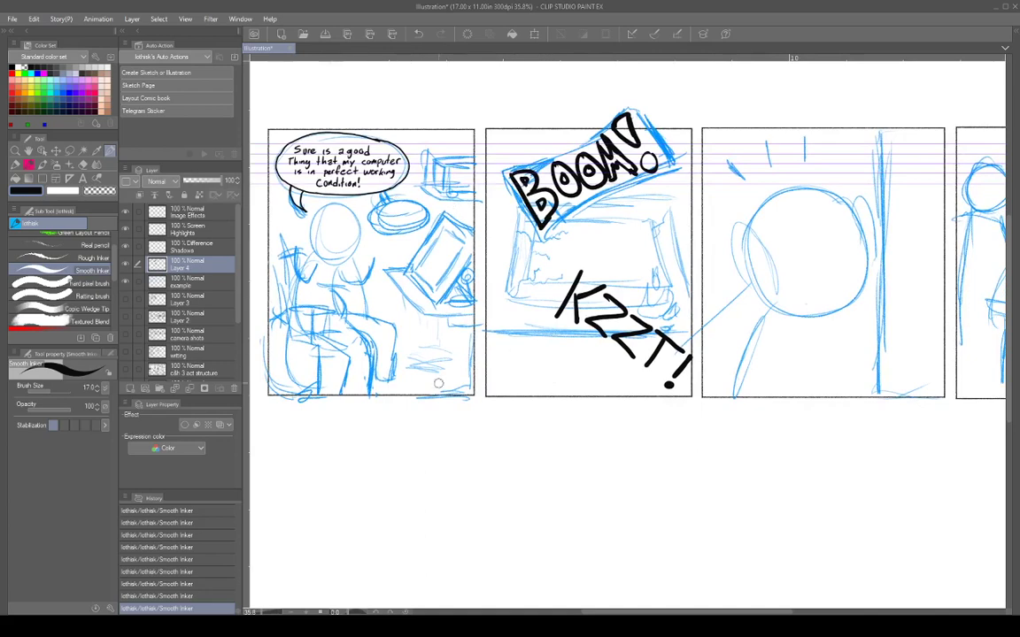
pyautogui.moveTo(739, 424); pyautogui.dragTo(762, 419)
pyautogui.moveTo(698, 410); pyautogui.dragTo(733, 430)
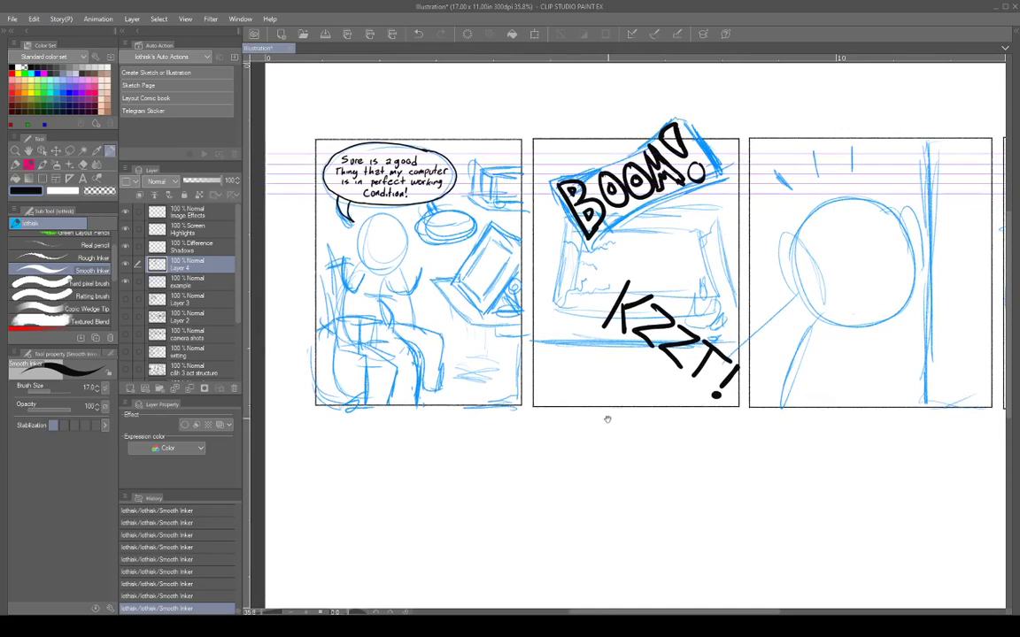
pyautogui.moveTo(608, 420); pyautogui.dragTo(575, 458)
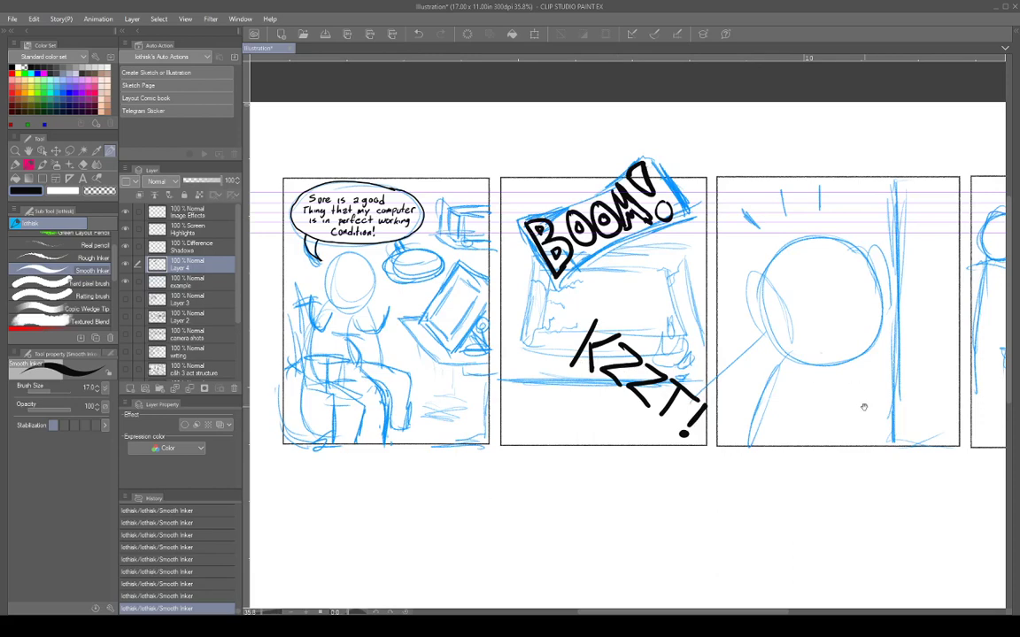
# Step: Ink round eyes with pupils, worried eyebrows and a wide open toothy mouth on the third panel's large head
pyautogui.moveTo(862, 410); pyautogui.dragTo(678, 403)
pyautogui.moveTo(826, 376); pyautogui.dragTo(758, 379)
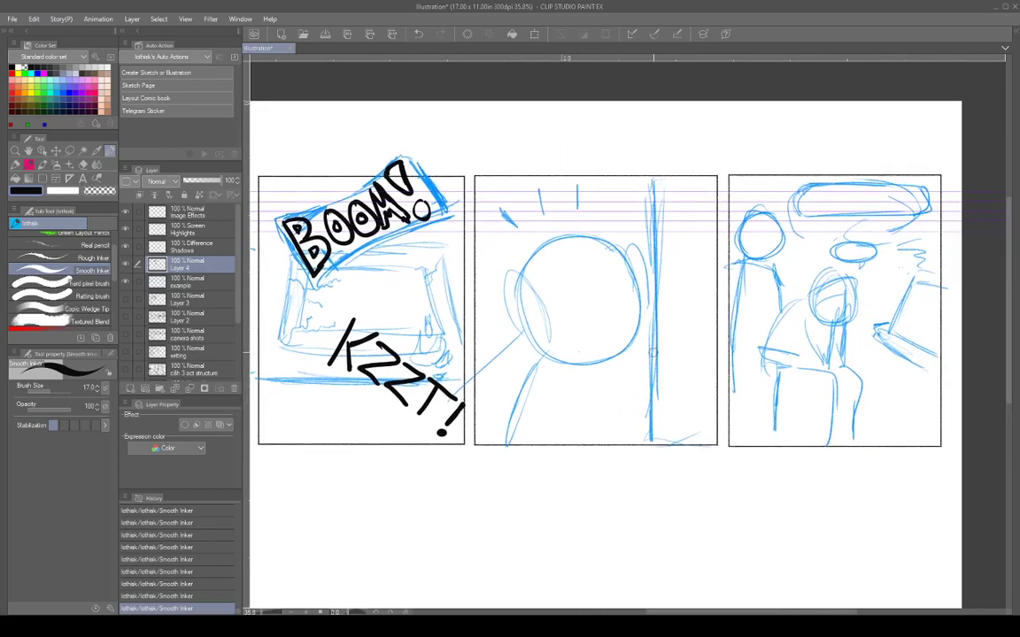
pyautogui.moveTo(568, 270)
pyautogui.mouseDown()
pyautogui.moveTo(556, 302)
pyautogui.moveTo(567, 271)
pyautogui.moveTo(628, 297)
pyautogui.moveTo(631, 274)
pyautogui.mouseUp()
pyautogui.hotkey('ctrl', 'z')
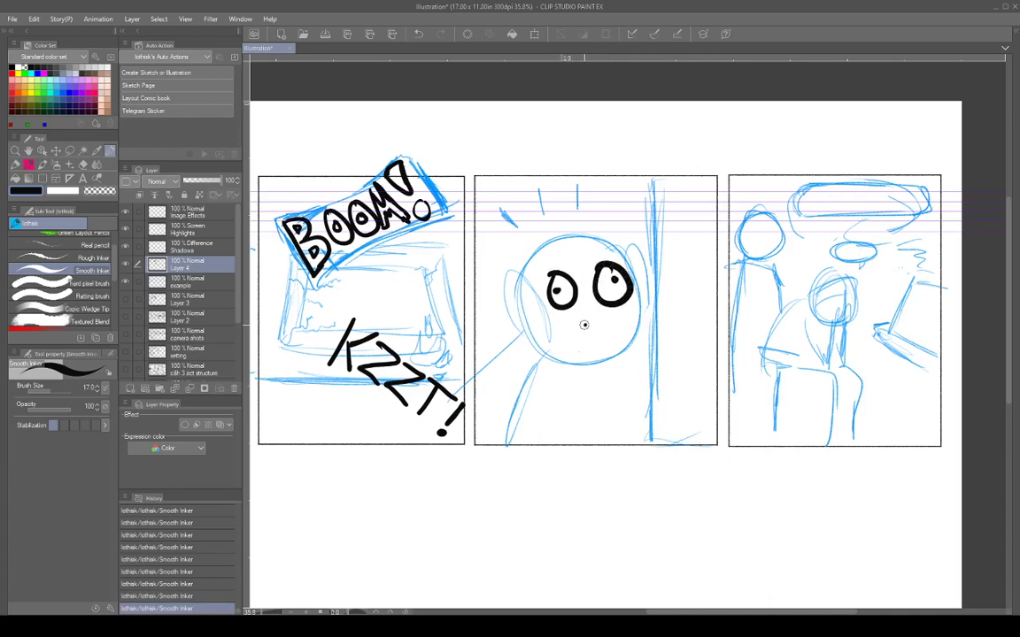
pyautogui.moveTo(585, 326)
pyautogui.mouseDown()
pyautogui.moveTo(557, 348)
pyautogui.moveTo(609, 355)
pyautogui.moveTo(624, 341)
pyautogui.moveTo(624, 313)
pyautogui.moveTo(600, 330)
pyautogui.moveTo(563, 329)
pyautogui.moveTo(620, 329)
pyautogui.mouseUp()
pyautogui.moveTo(567, 352); pyautogui.dragTo(623, 347)
pyautogui.moveTo(537, 274)
pyautogui.mouseDown()
pyautogui.moveTo(567, 256)
pyautogui.moveTo(623, 256)
pyautogui.mouseUp()
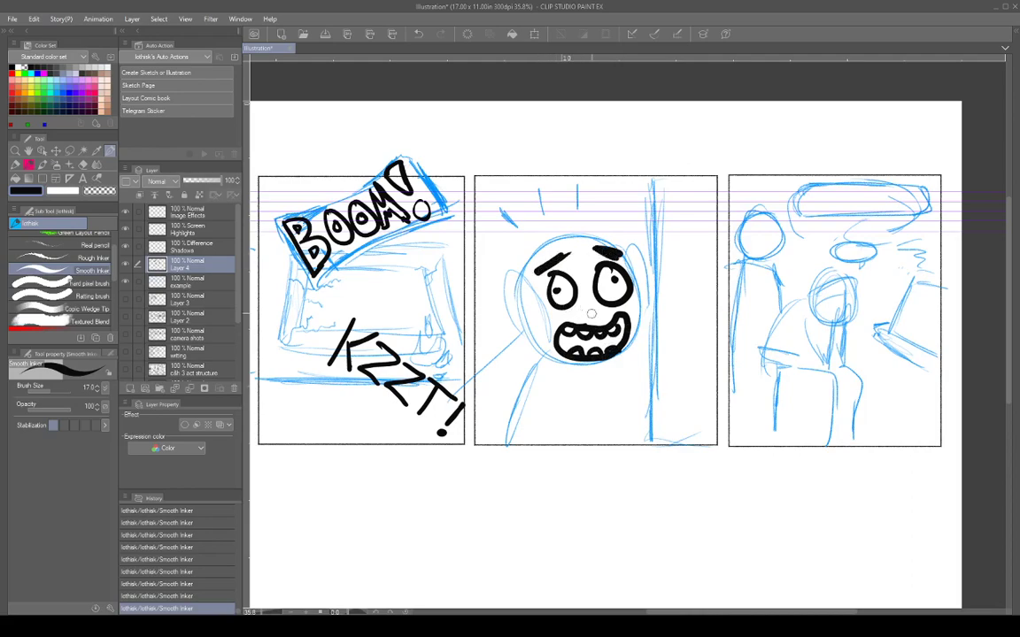
pyautogui.scroll(-2, 873, 347)
pyautogui.moveTo(863, 358); pyautogui.dragTo(876, 316)
pyautogui.scroll(2, 792, 342)
pyautogui.scroll(-1, 876, 316)
pyautogui.moveTo(816, 342); pyautogui.dragTo(848, 346)
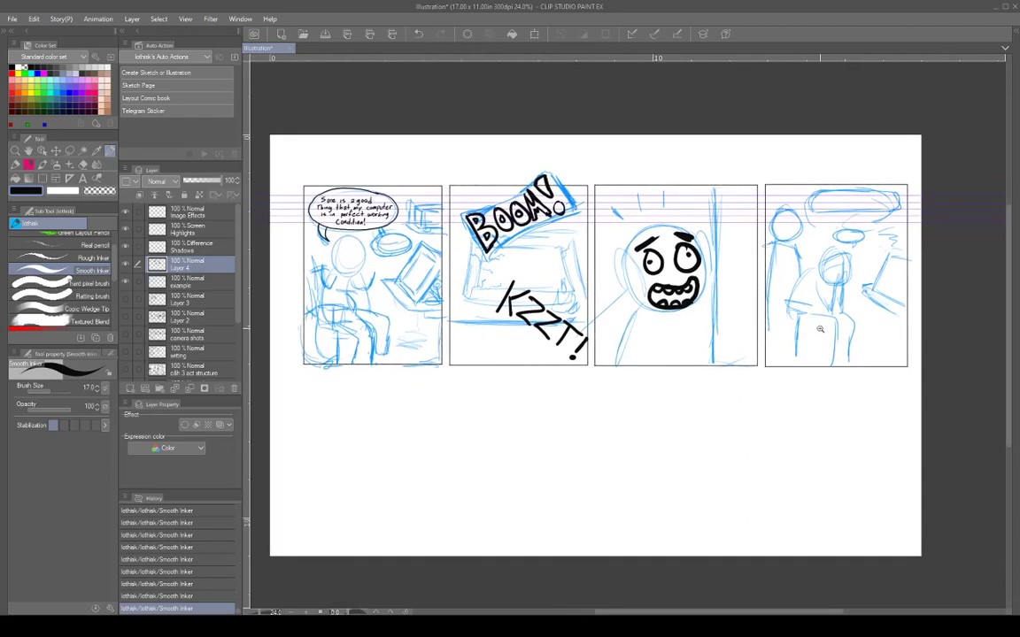
pyautogui.scroll(1, 848, 347)
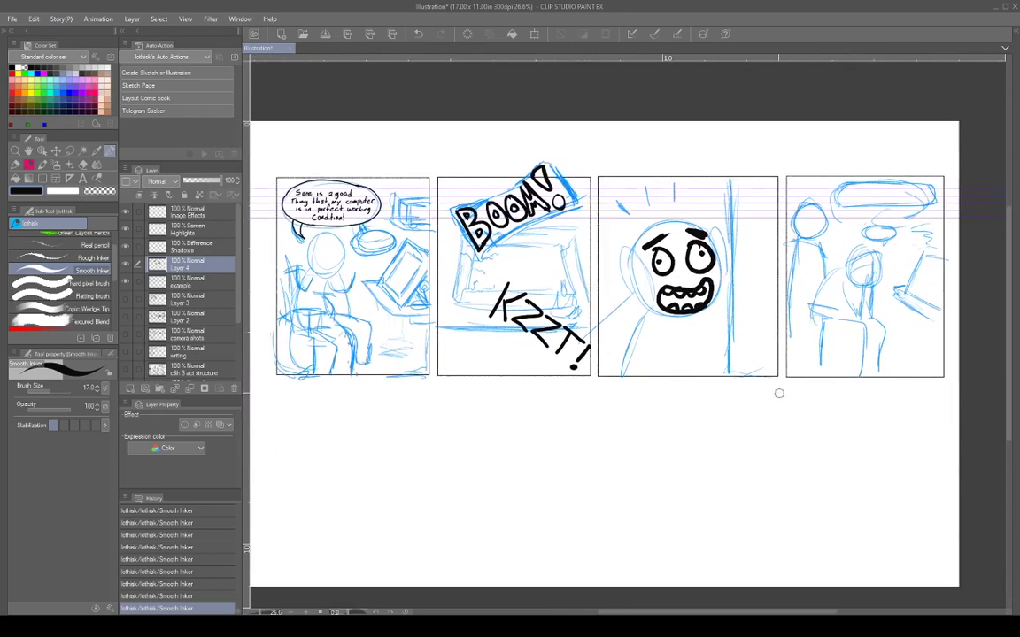
pyautogui.hotkey('alt', 'Tab')
# Step: Hand-letter "AAAAA" in a vertical black column beside the third panel's screaming head, trimming the last letter at the panel's border
pyautogui.moveTo(543, 408); pyautogui.dragTo(577, 406)
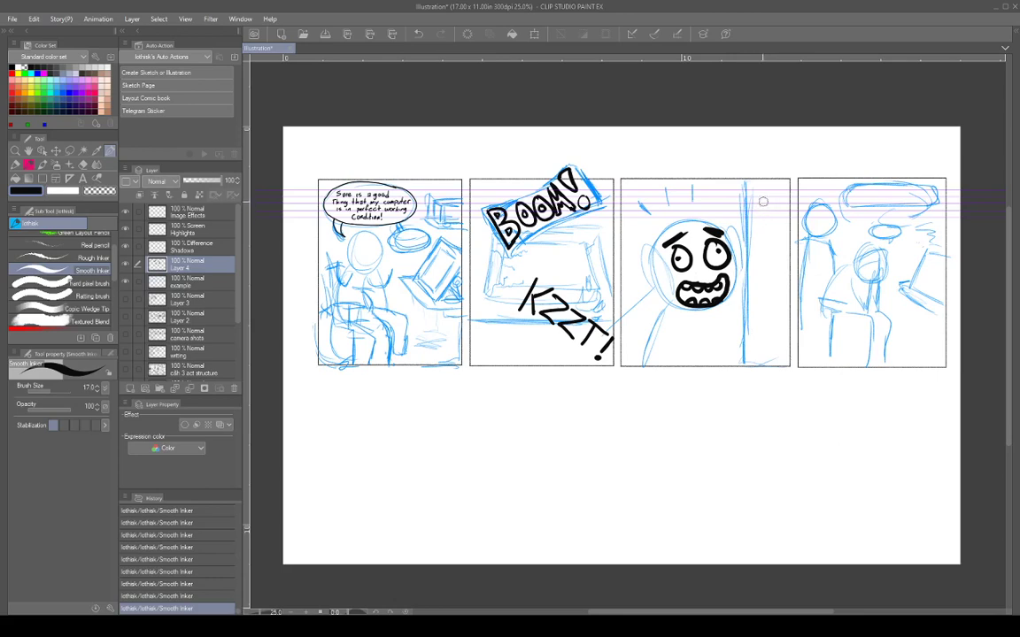
pyautogui.moveTo(754, 219)
pyautogui.mouseDown()
pyautogui.moveTo(762, 188)
pyautogui.moveTo(775, 220)
pyautogui.moveTo(772, 208)
pyautogui.mouseUp()
pyautogui.moveTo(752, 258)
pyautogui.mouseDown()
pyautogui.moveTo(761, 226)
pyautogui.moveTo(773, 257)
pyautogui.moveTo(768, 242)
pyautogui.mouseUp()
pyautogui.moveTo(752, 297); pyautogui.dragTo(762, 251)
pyautogui.moveTo(762, 251)
pyautogui.mouseDown()
pyautogui.moveTo(773, 297)
pyautogui.moveTo(769, 281)
pyautogui.mouseUp()
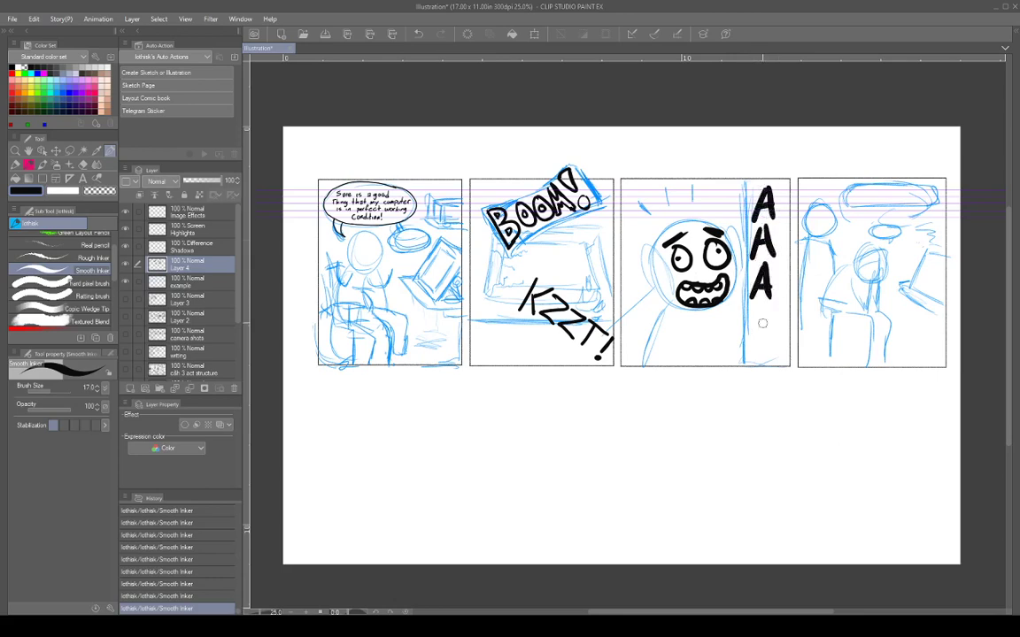
pyautogui.moveTo(752, 341)
pyautogui.mouseDown()
pyautogui.moveTo(762, 301)
pyautogui.moveTo(772, 341)
pyautogui.mouseUp()
pyautogui.moveTo(755, 325); pyautogui.dragTo(769, 326)
pyautogui.moveTo(753, 372)
pyautogui.mouseDown()
pyautogui.moveTo(761, 344)
pyautogui.moveTo(771, 371)
pyautogui.mouseUp()
pyautogui.moveTo(755, 361)
pyautogui.mouseDown()
pyautogui.moveTo(766, 361)
pyautogui.moveTo(741, 369)
pyautogui.moveTo(744, 379)
pyautogui.mouseUp()
pyautogui.moveTo(836, 411); pyautogui.dragTo(821, 396)
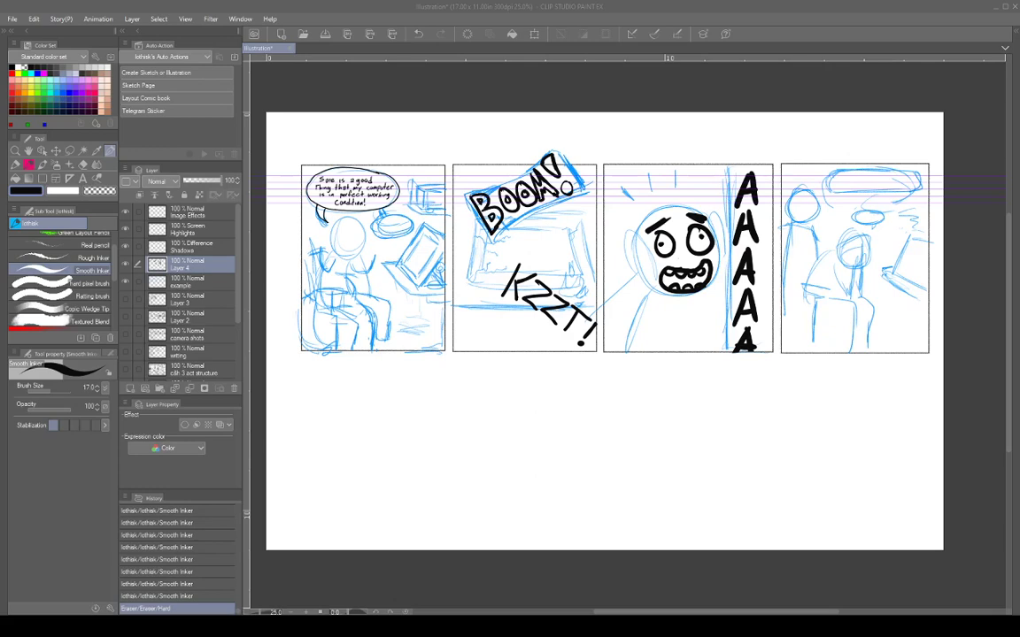
pyautogui.click(469, 12)
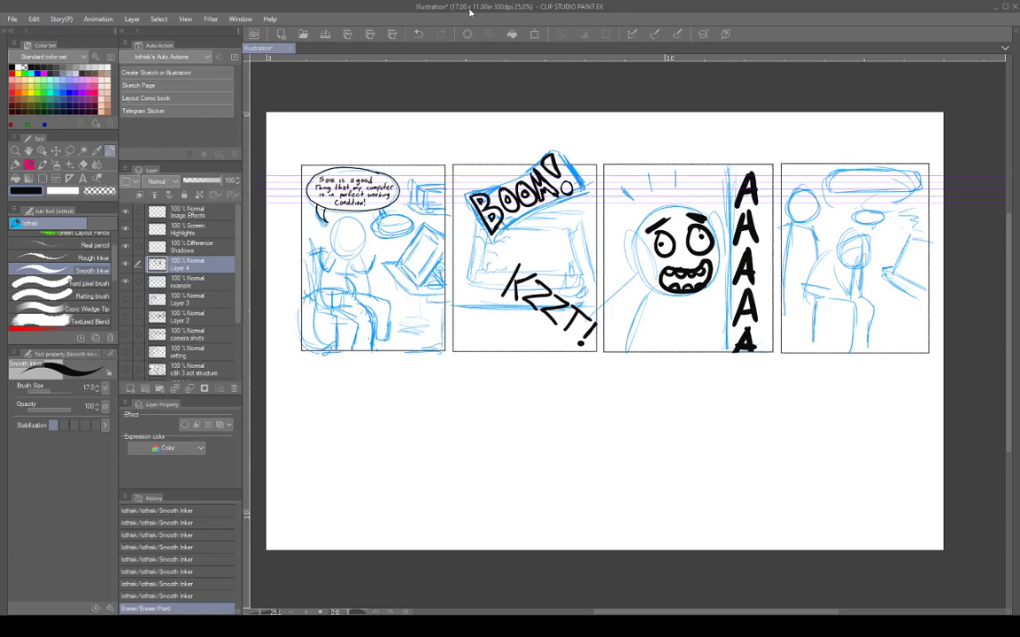
pyautogui.scroll(1, 551, 518)
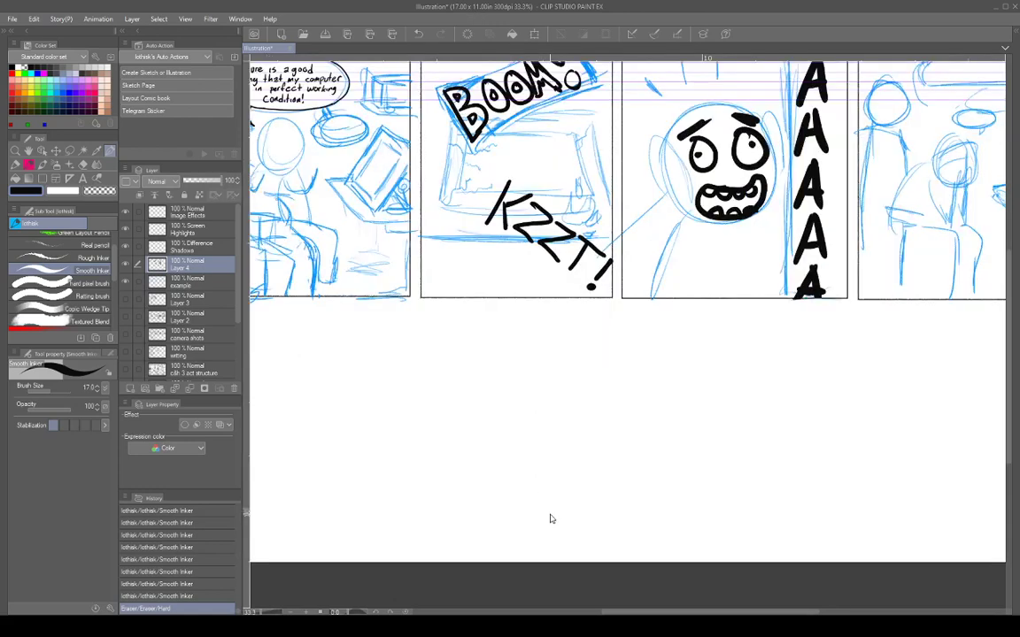
pyautogui.scroll(-1, 549, 513)
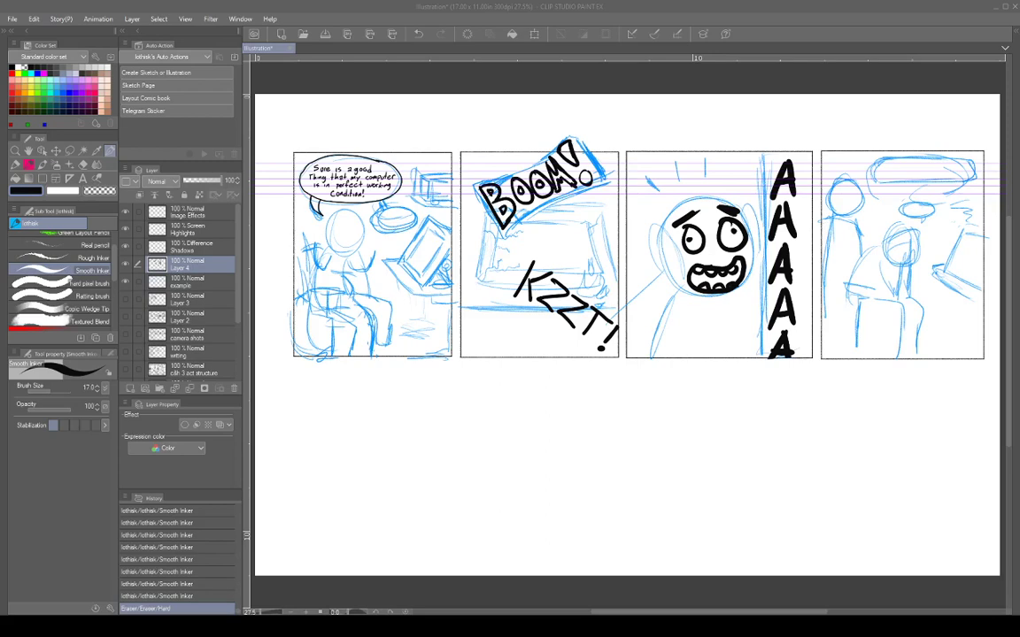
pyautogui.click(348, 22)
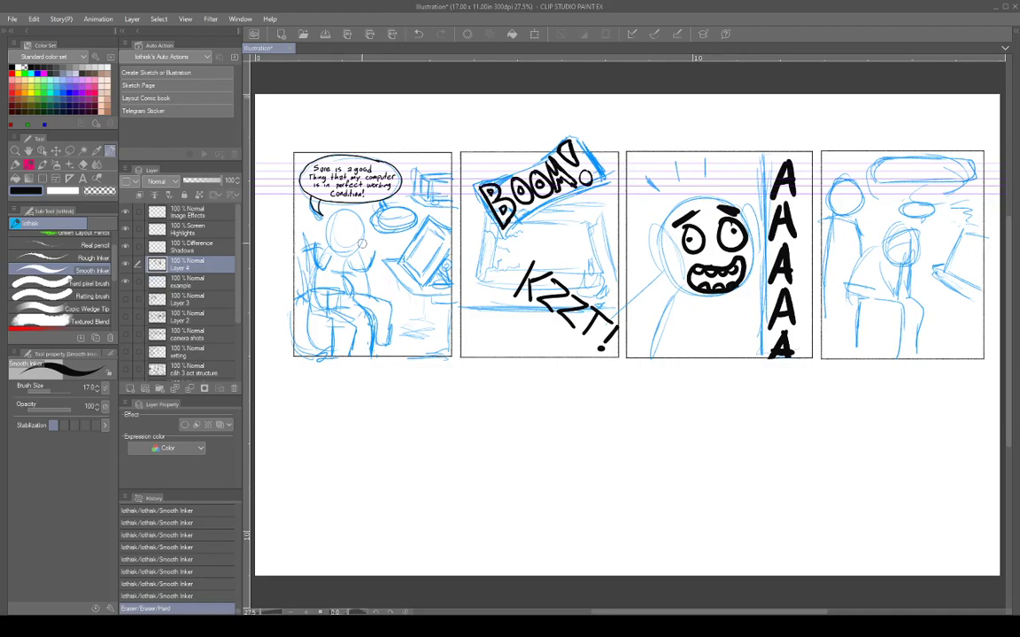
pyautogui.moveTo(562, 306); pyautogui.dragTo(561, 341)
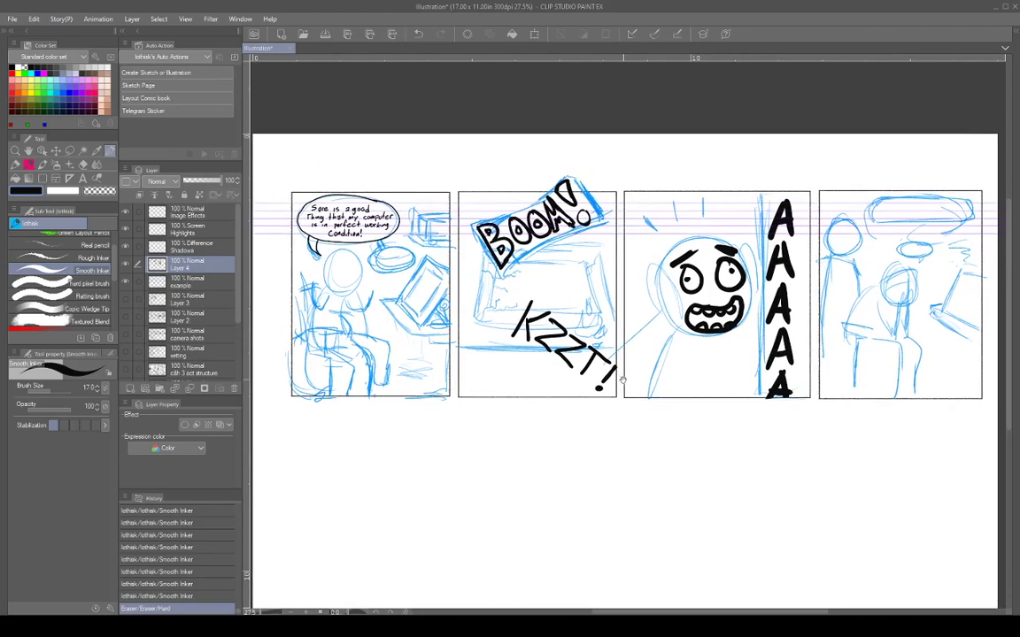
# Step: Ink a rightward arrow above the first panel and a long downward arrow along its inner edge
pyautogui.scroll(1, 624, 345)
pyautogui.scroll(1, 641, 384)
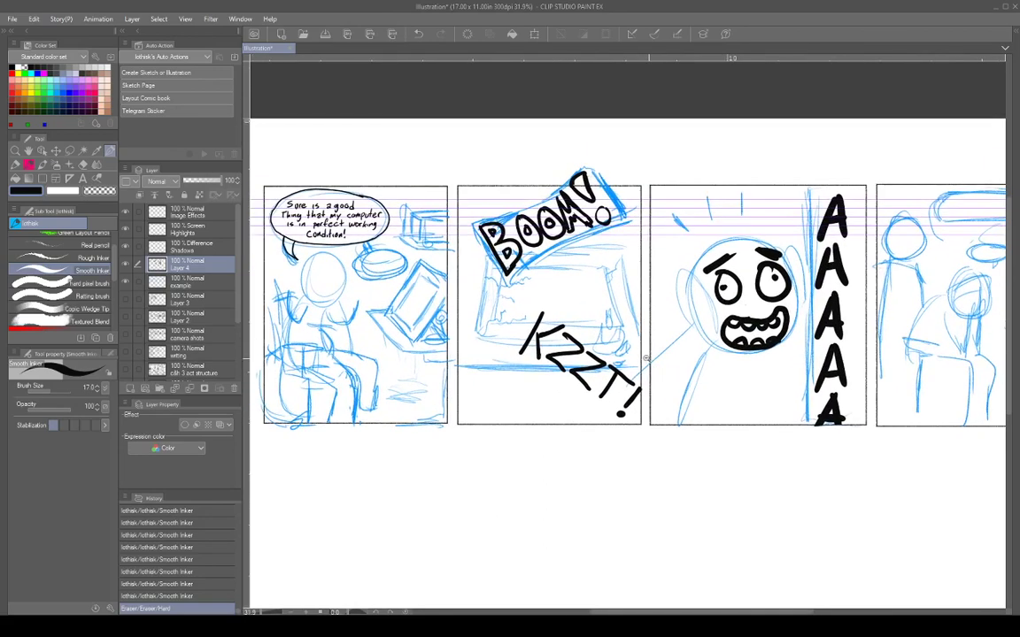
pyautogui.scroll(1, 717, 376)
pyautogui.scroll(-3, 717, 376)
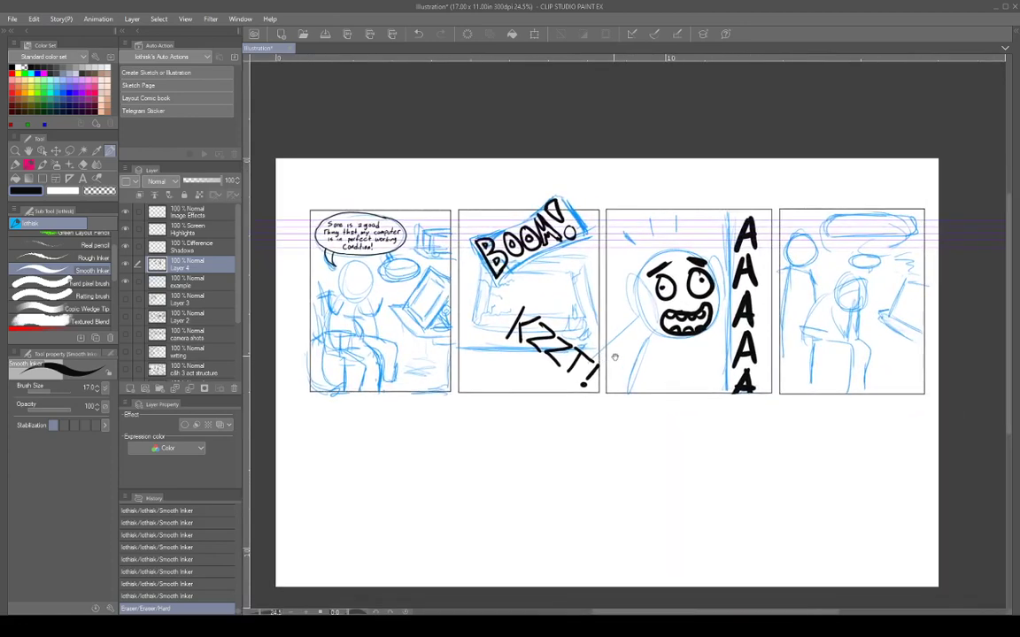
pyautogui.moveTo(612, 357); pyautogui.dragTo(625, 350)
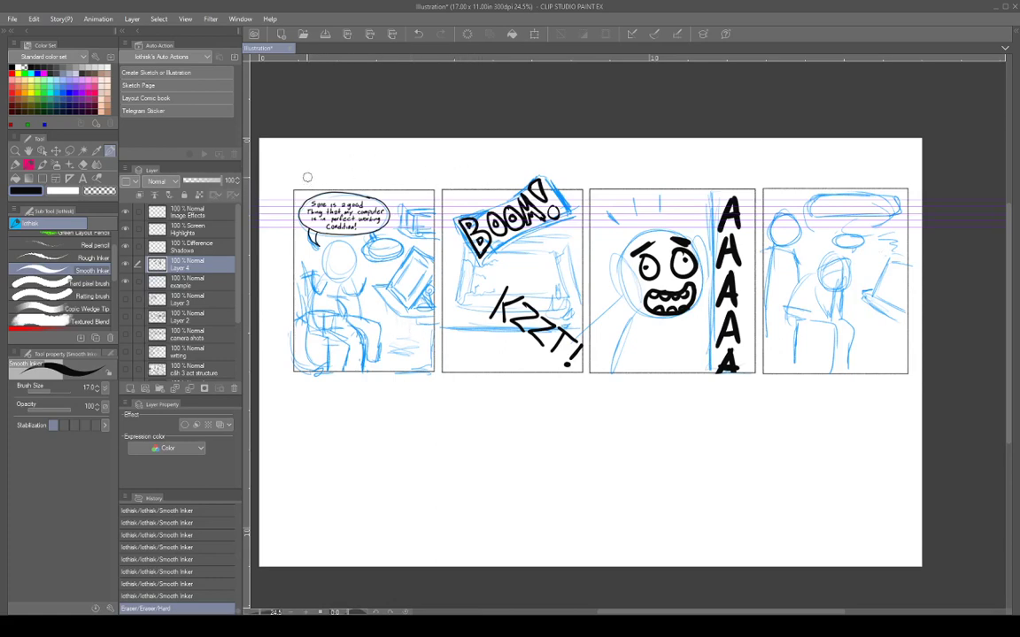
pyautogui.moveTo(298, 174)
pyautogui.mouseDown()
pyautogui.moveTo(425, 174)
pyautogui.moveTo(443, 375)
pyautogui.moveTo(449, 362)
pyautogui.mouseUp()
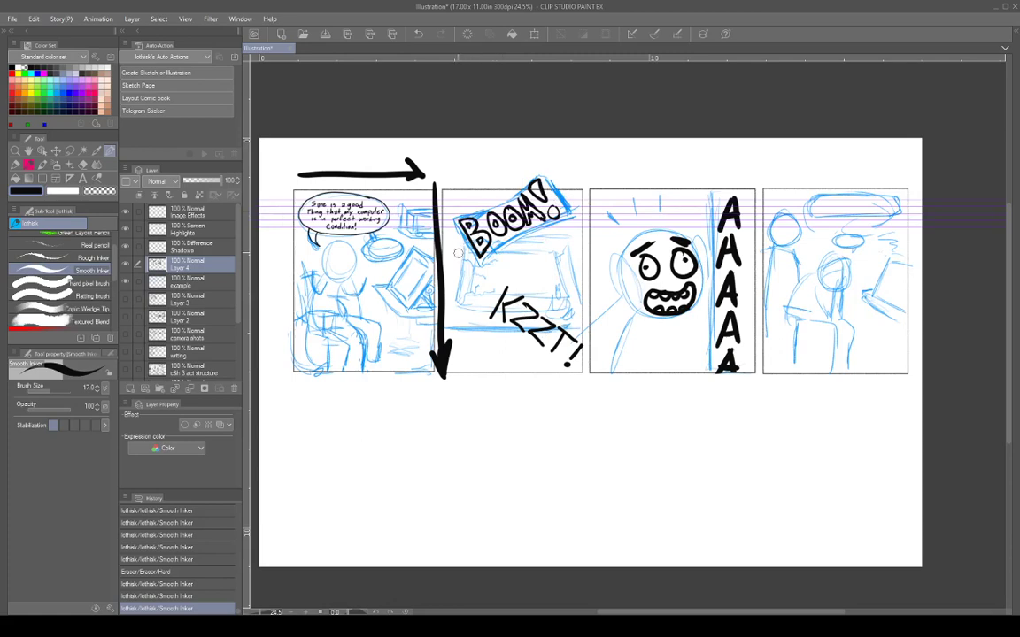
# Step: Ink crossing diagonal arrows over the "BOOM!" and "KZZT!" lettering in the second panel
pyautogui.moveTo(464, 268)
pyautogui.mouseDown()
pyautogui.moveTo(584, 201)
pyautogui.moveTo(568, 206)
pyautogui.moveTo(580, 221)
pyautogui.mouseUp()
pyautogui.moveTo(464, 186)
pyautogui.mouseDown()
pyautogui.moveTo(563, 250)
pyautogui.moveTo(549, 250)
pyautogui.moveTo(519, 304)
pyautogui.moveTo(474, 339)
pyautogui.mouseUp()
pyautogui.click(477, 347)
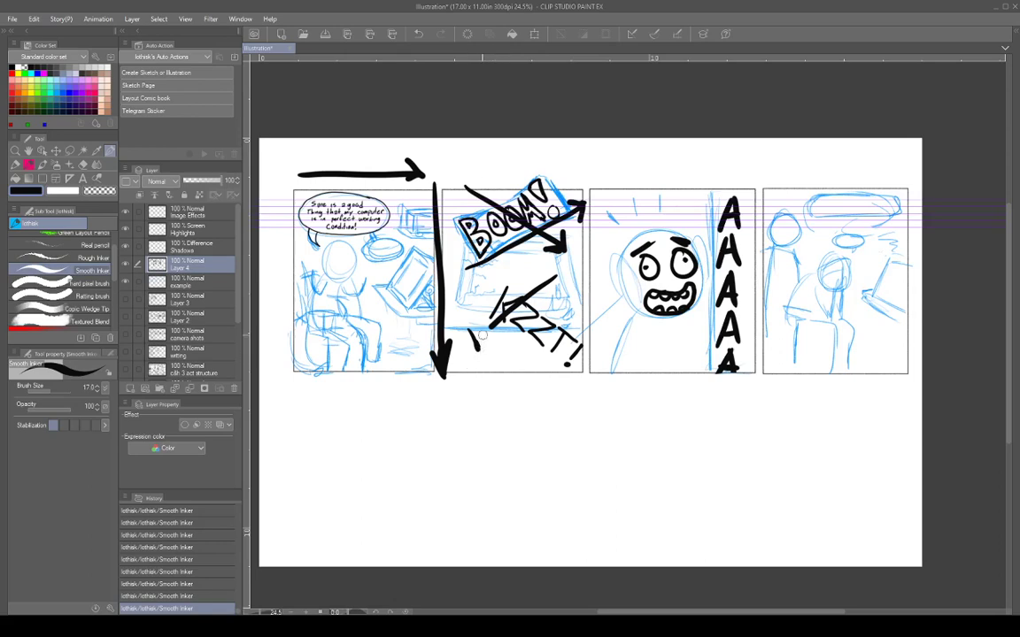
pyautogui.moveTo(476, 367)
pyautogui.mouseDown()
pyautogui.moveTo(583, 287)
pyautogui.moveTo(584, 303)
pyautogui.mouseUp()
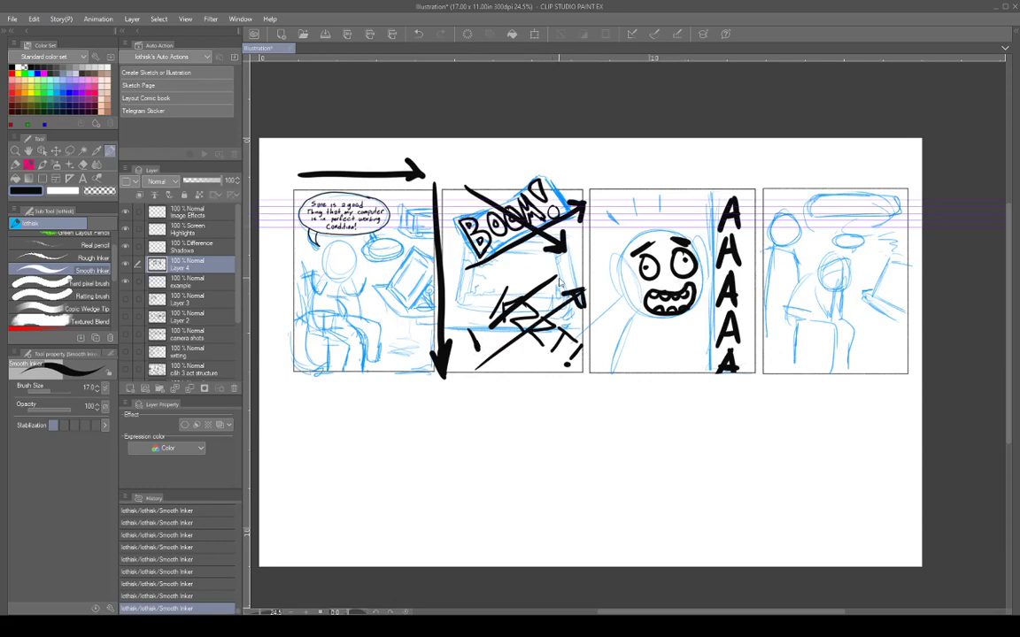
# Step: Undo all the black arrows inked around the first panel and over the second panel
pyautogui.hotkey('ctrl', 'z')
pyautogui.hotkey('ctrl', 'z')
pyautogui.hotkey('ctrl', 'z')
pyautogui.hotkey('ctrl', 'z')
pyautogui.hotkey('ctrl', 'z')
pyautogui.hotkey('ctrl', 'z')
pyautogui.hotkey('ctrl', 'z')
pyautogui.hotkey('ctrl', 'z')
pyautogui.hotkey('ctrl', 'z')
pyautogui.hotkey('ctrl', 'z')
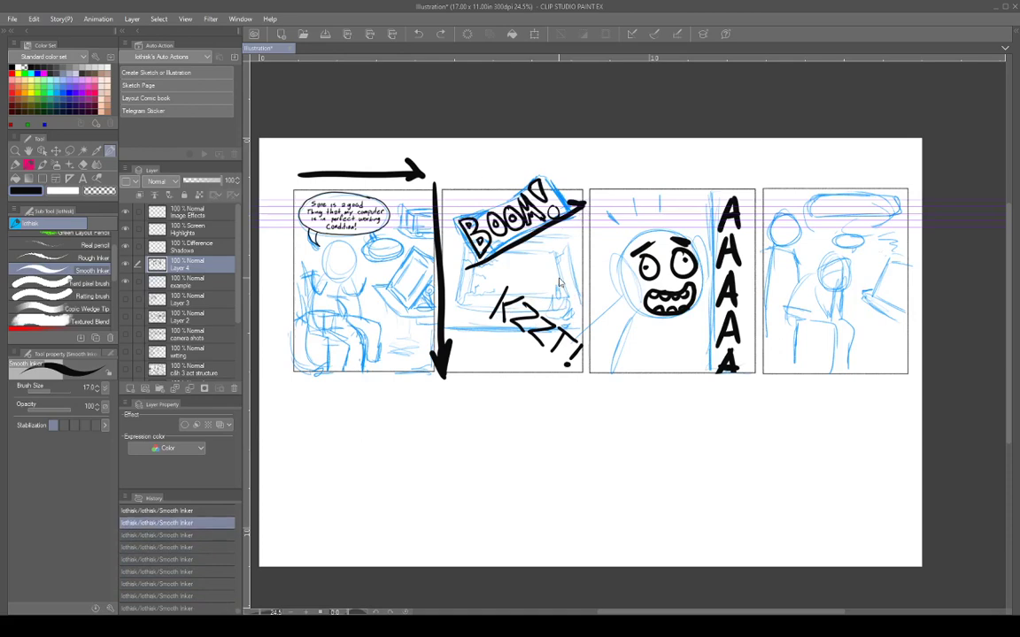
pyautogui.hotkey('ctrl', 'z')
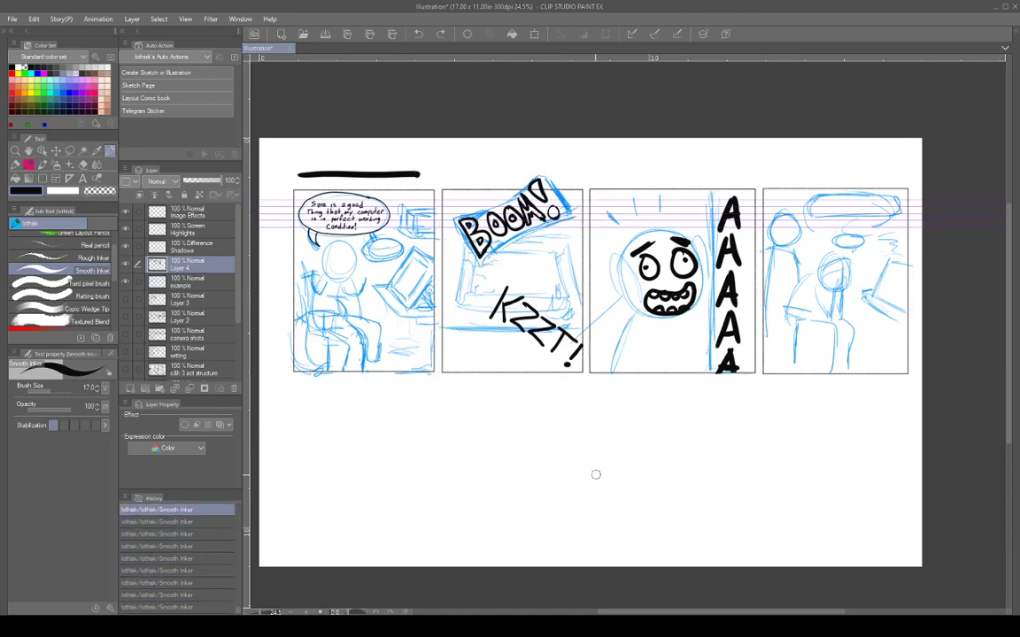
pyautogui.hotkey('ctrl', 'z')
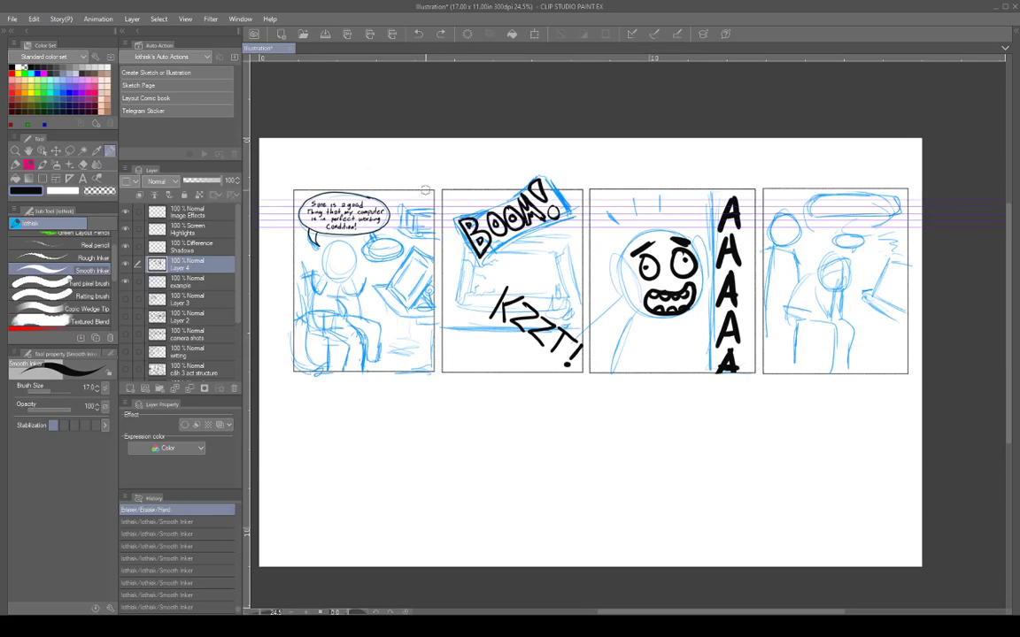
pyautogui.moveTo(611, 402)
pyautogui.mouseDown()
pyautogui.moveTo(629, 409)
pyautogui.moveTo(608, 410)
pyautogui.moveTo(623, 418)
pyautogui.mouseUp()
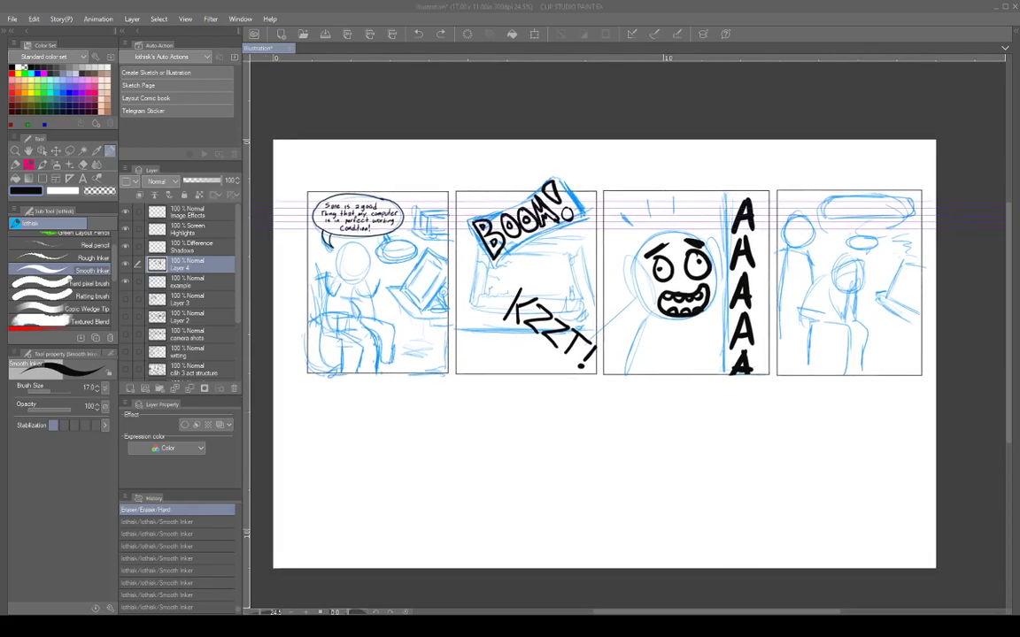
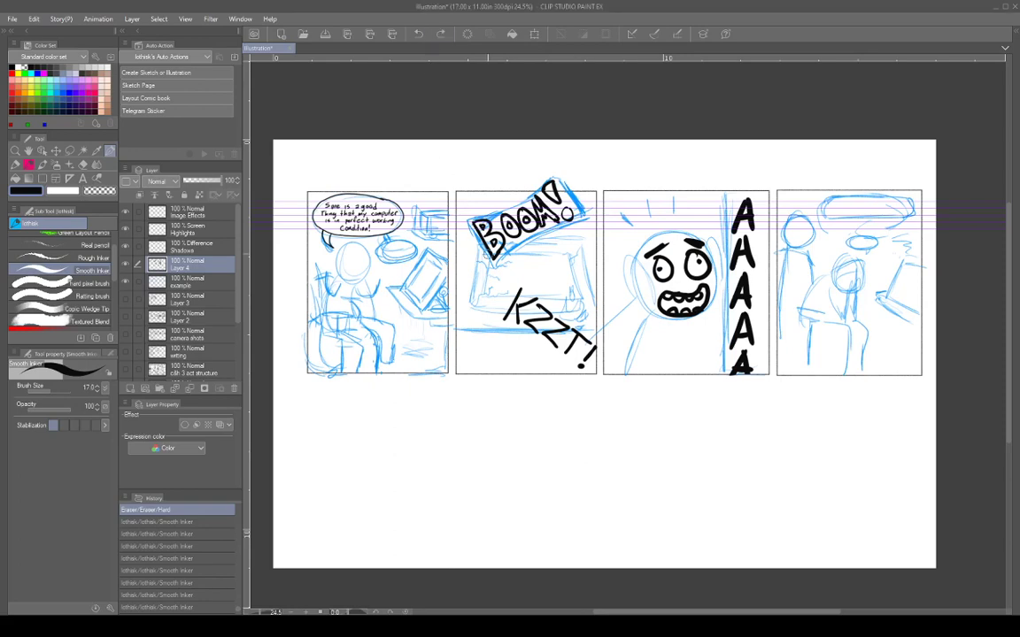
pyautogui.moveTo(623, 395)
pyautogui.mouseDown()
pyautogui.moveTo(667, 394)
pyautogui.moveTo(634, 404)
pyautogui.moveTo(637, 371)
pyautogui.moveTo(683, 406)
pyautogui.moveTo(683, 442)
pyautogui.moveTo(706, 436)
pyautogui.moveTo(669, 403)
pyautogui.moveTo(676, 394)
pyautogui.mouseUp()
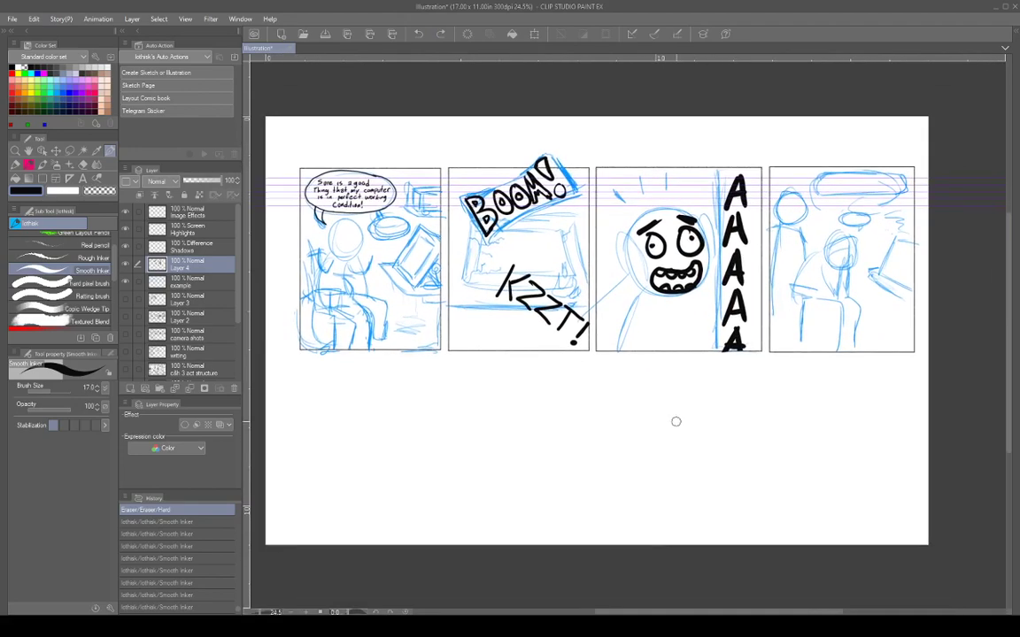
pyautogui.keyDown('ctrl'); pyautogui.click(640, 392); pyautogui.keyUp('ctrl')
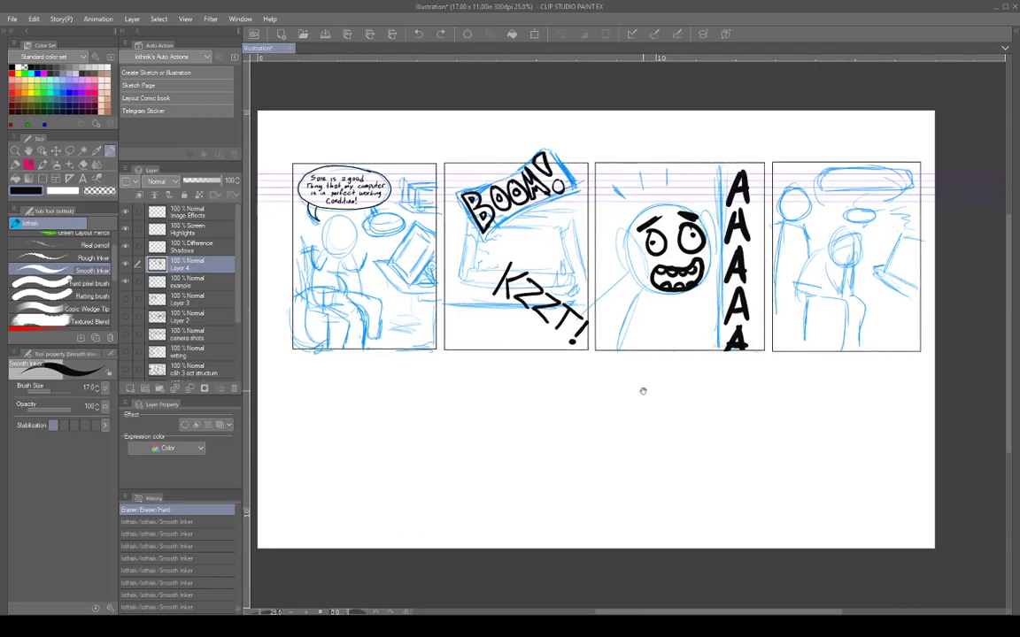
pyautogui.moveTo(657, 403)
pyautogui.mouseDown()
pyautogui.moveTo(664, 367)
pyautogui.moveTo(649, 385)
pyautogui.mouseUp()
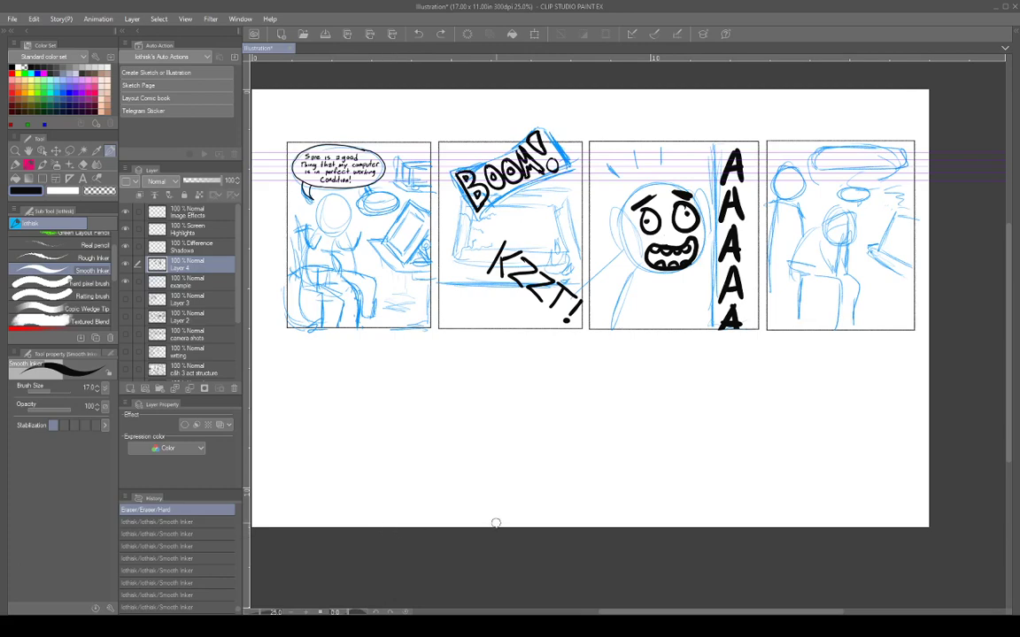
pyautogui.hotkey('alt', 'Tab')
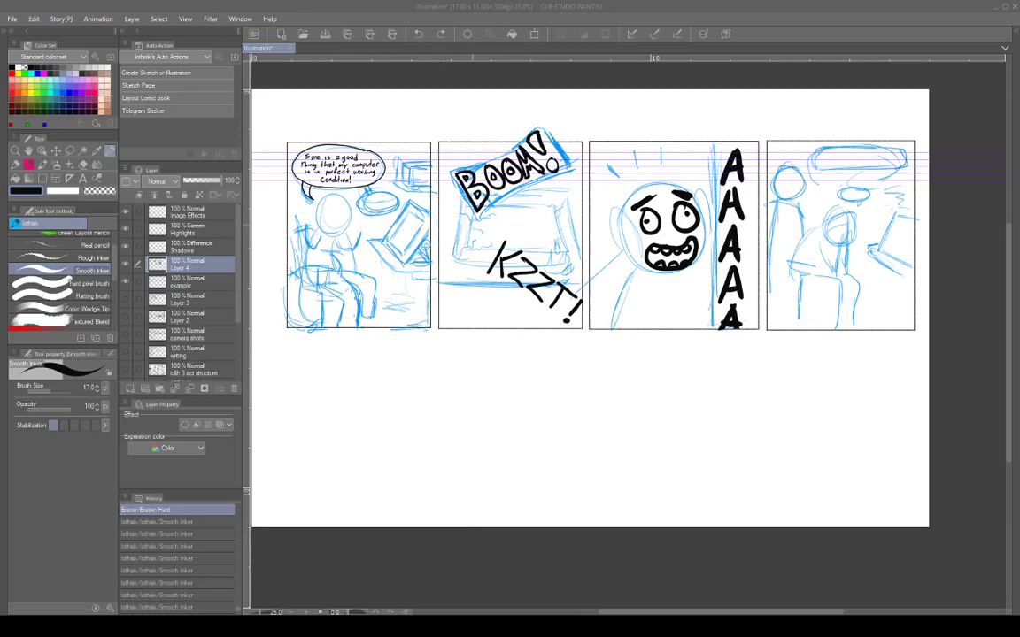
pyautogui.click(425, 20)
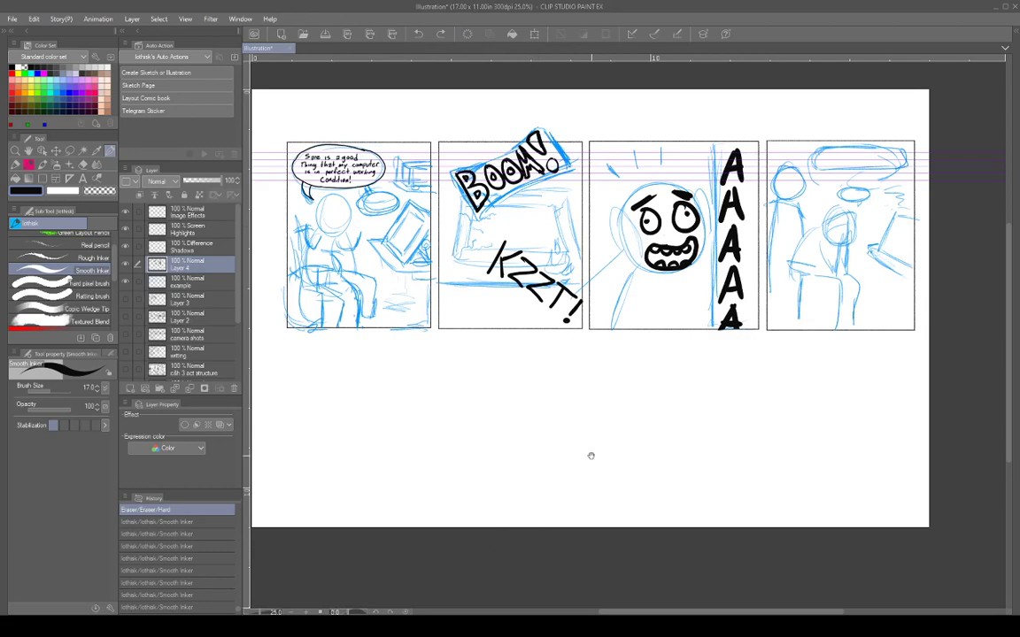
pyautogui.moveTo(589, 455); pyautogui.dragTo(603, 466)
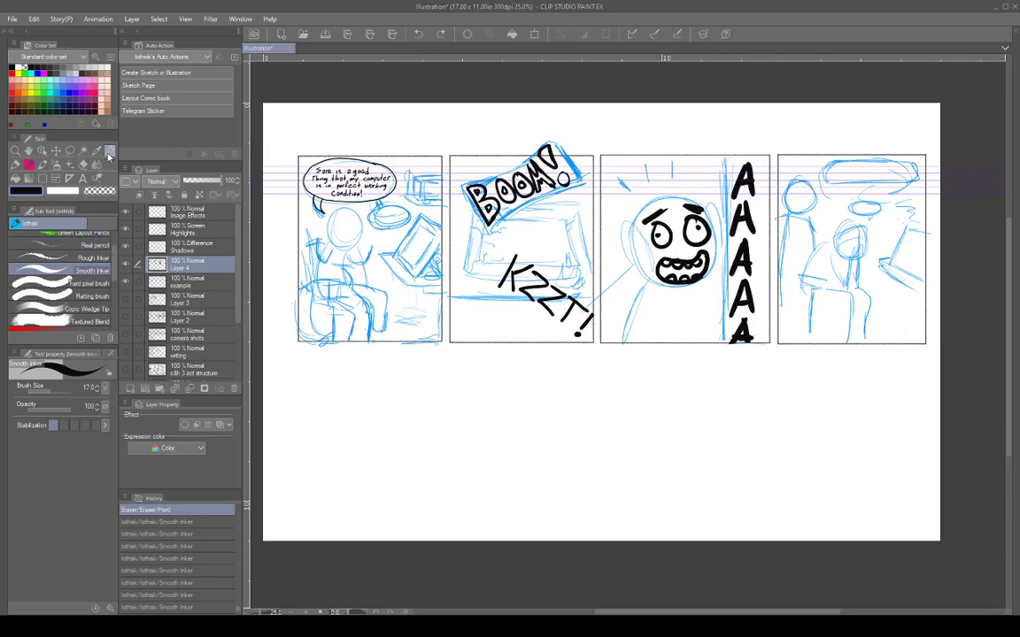
pyautogui.moveTo(389, 403)
pyautogui.mouseDown()
pyautogui.moveTo(415, 414)
pyautogui.moveTo(368, 453)
pyautogui.moveTo(425, 437)
pyautogui.mouseUp()
pyautogui.scroll(-3, 429, 442)
pyautogui.scroll(2, 417, 455)
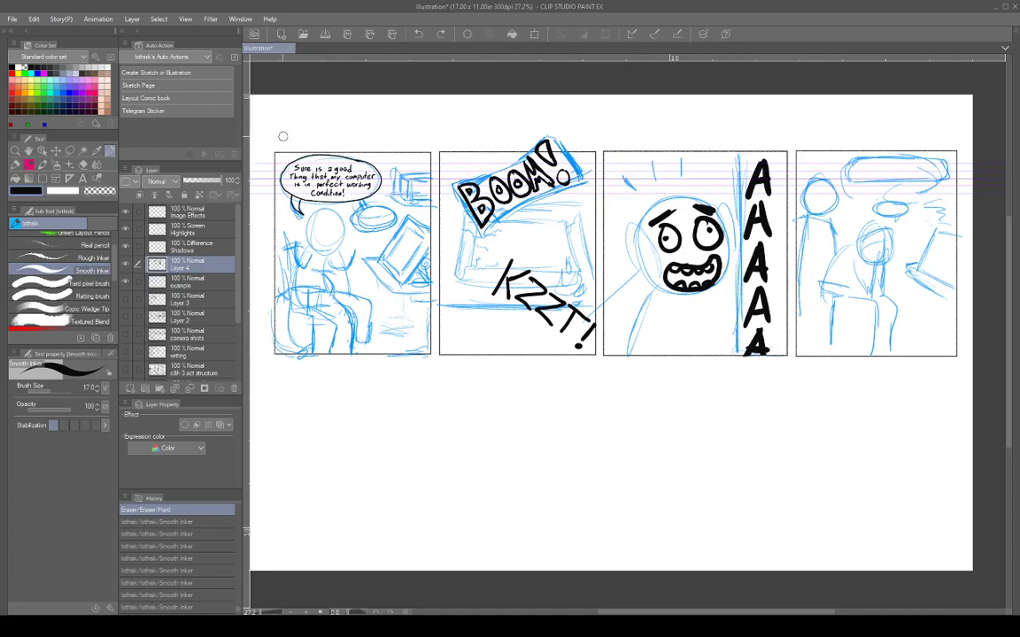
# Step: Ink a short line above the first panel and a long diagonal line below the strip, erasing each one
pyautogui.moveTo(278, 135); pyautogui.dragTo(398, 130)
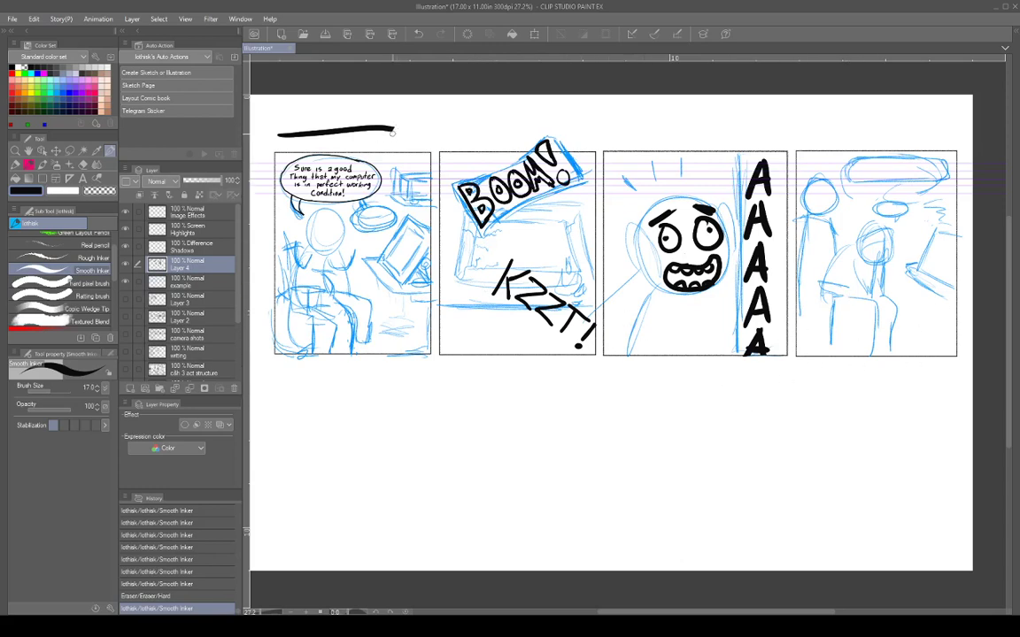
pyautogui.moveTo(394, 130)
pyautogui.mouseDown()
pyautogui.moveTo(290, 127)
pyautogui.moveTo(278, 132)
pyautogui.moveTo(281, 152)
pyautogui.mouseUp()
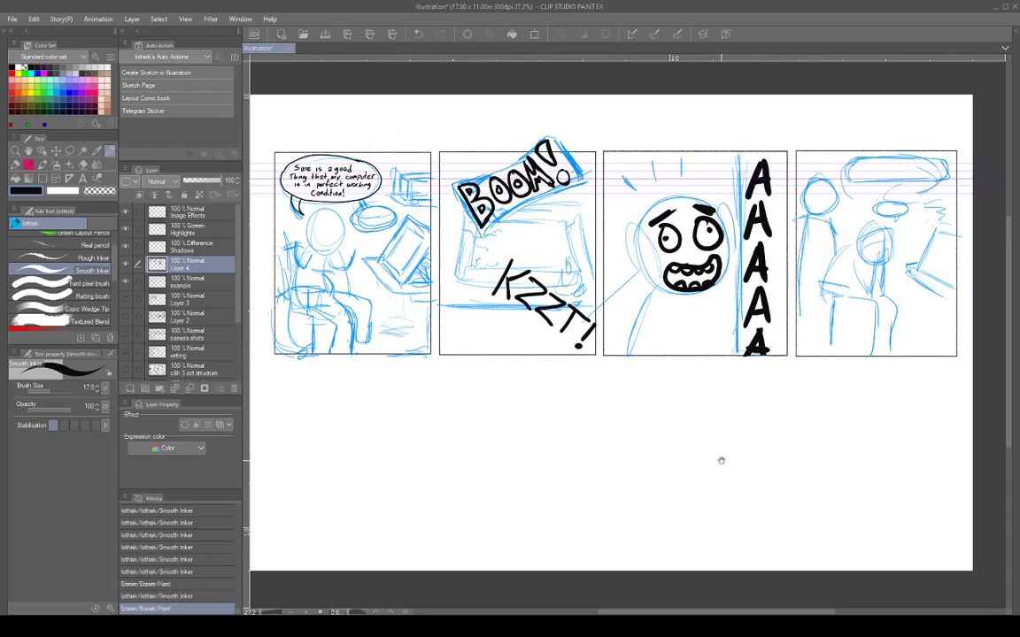
pyautogui.moveTo(721, 459); pyautogui.dragTo(737, 412)
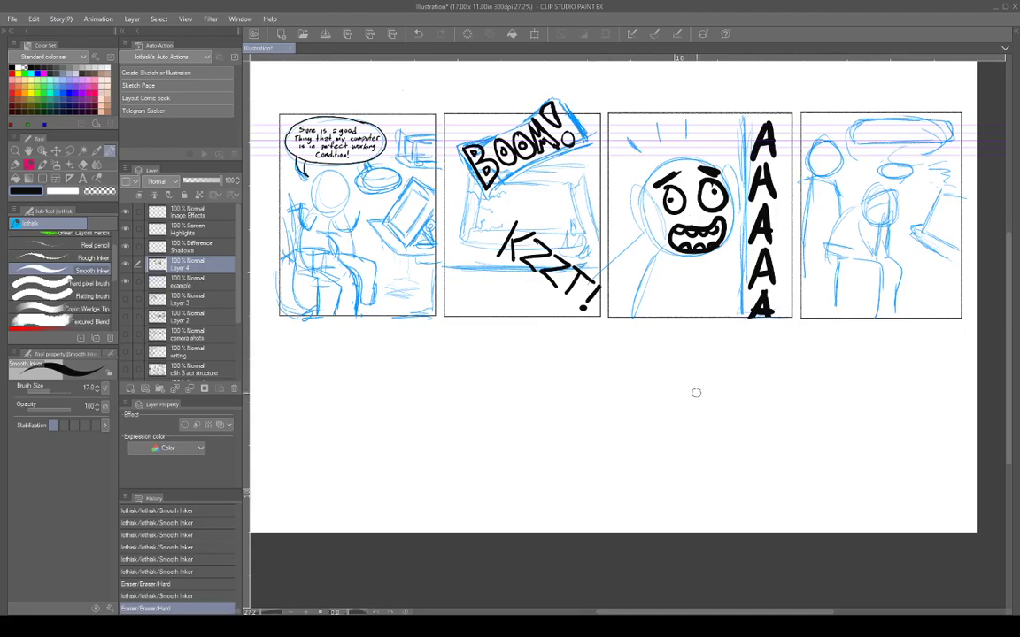
pyautogui.moveTo(646, 412)
pyautogui.mouseDown()
pyautogui.moveTo(646, 471)
pyautogui.moveTo(669, 464)
pyautogui.moveTo(662, 440)
pyautogui.mouseUp()
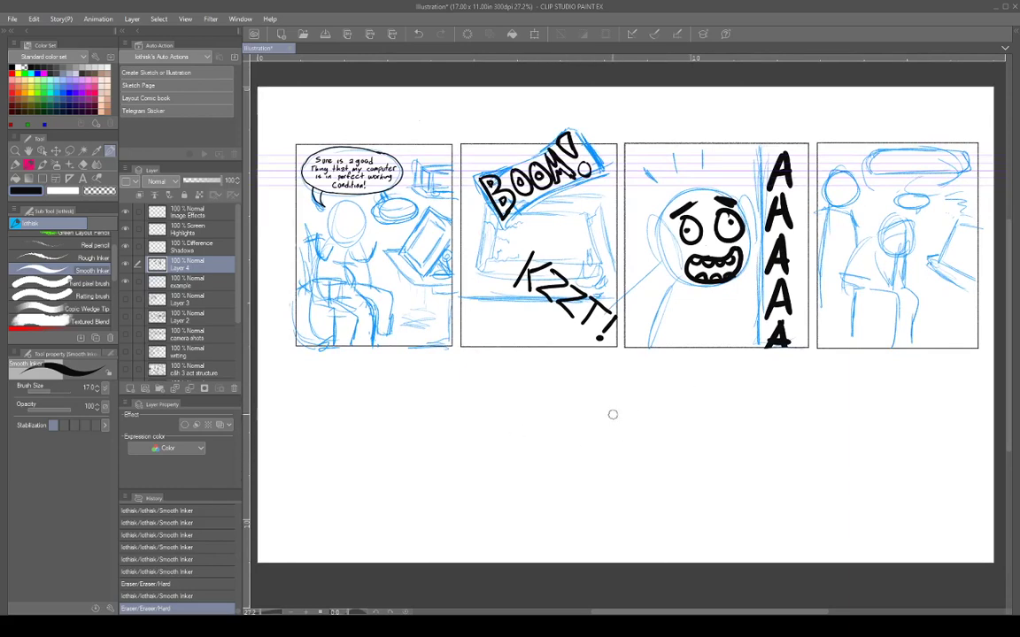
pyautogui.moveTo(598, 413); pyautogui.dragTo(353, 503)
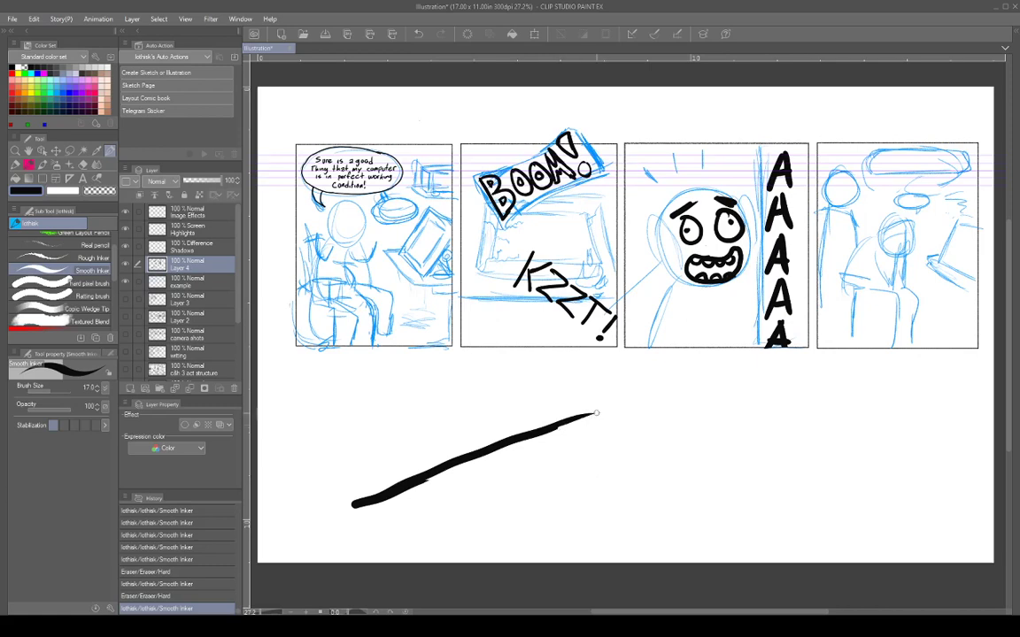
pyautogui.moveTo(595, 414)
pyautogui.mouseDown()
pyautogui.moveTo(506, 432)
pyautogui.moveTo(526, 429)
pyautogui.moveTo(359, 502)
pyautogui.moveTo(403, 479)
pyautogui.moveTo(382, 513)
pyautogui.moveTo(414, 531)
pyautogui.mouseUp()
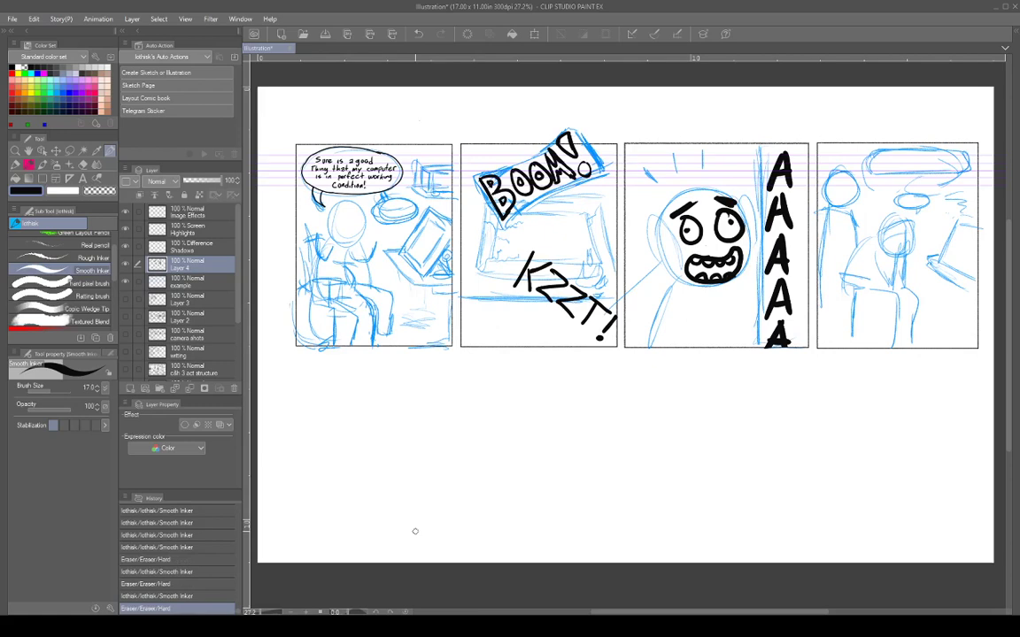
# Step: Ink a roughly square page frame in the blank area below the first panel
pyautogui.moveTo(302, 381)
pyautogui.mouseDown()
pyautogui.moveTo(300, 527)
pyautogui.moveTo(449, 526)
pyautogui.mouseUp()
pyautogui.moveTo(440, 375); pyautogui.dragTo(447, 524)
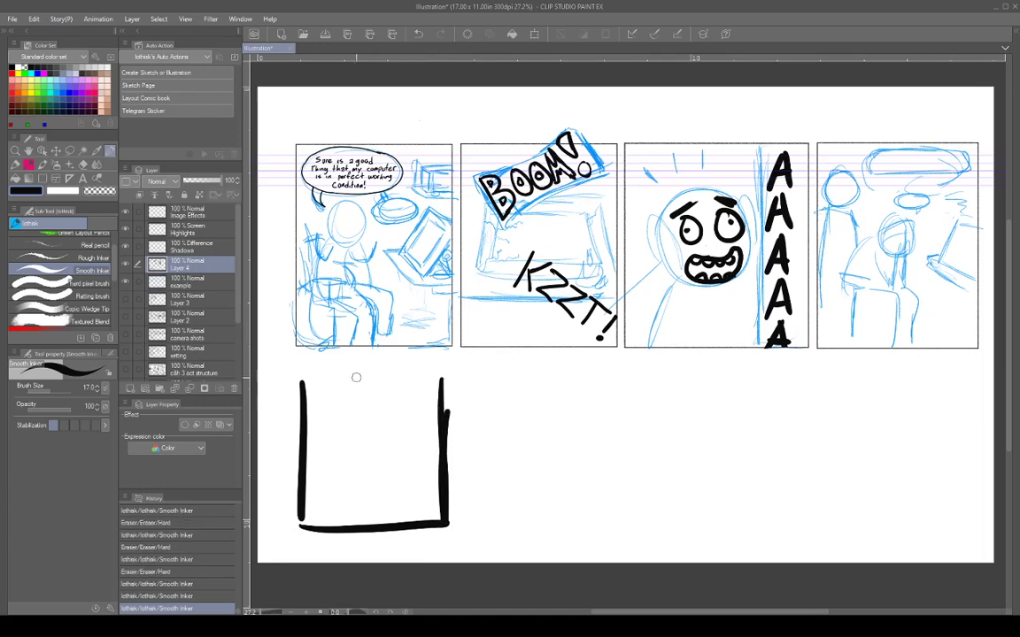
pyautogui.moveTo(310, 374); pyautogui.dragTo(460, 372)
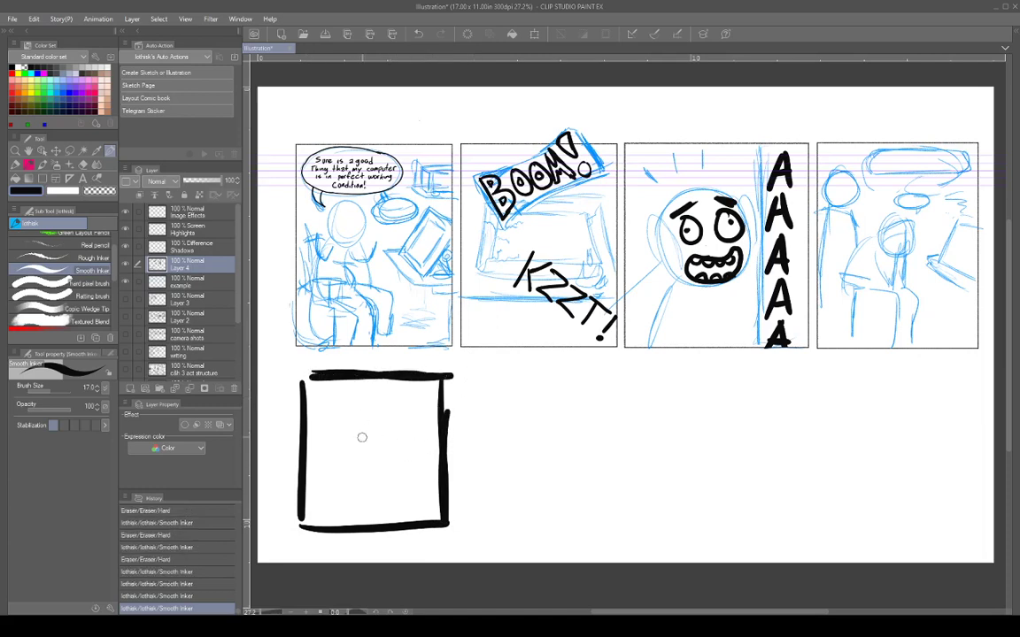
# Step: Try dividing the page frame into four equal panels with a cross, and erase the dividing lines
pyautogui.moveTo(370, 390); pyautogui.dragTo(370, 437)
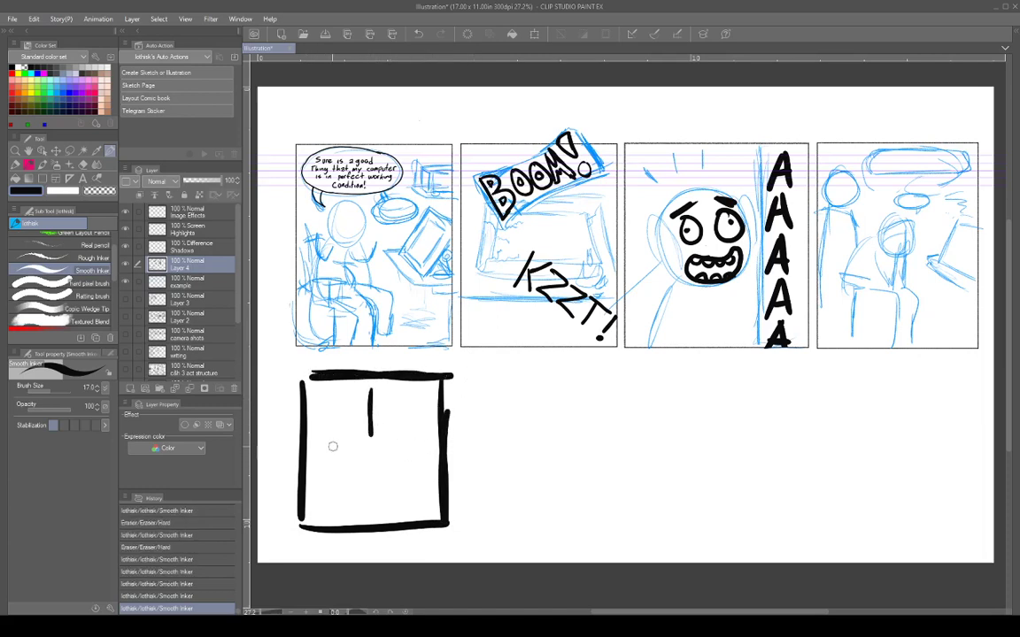
pyautogui.moveTo(308, 442); pyautogui.dragTo(431, 443)
pyautogui.moveTo(370, 437); pyautogui.dragTo(367, 510)
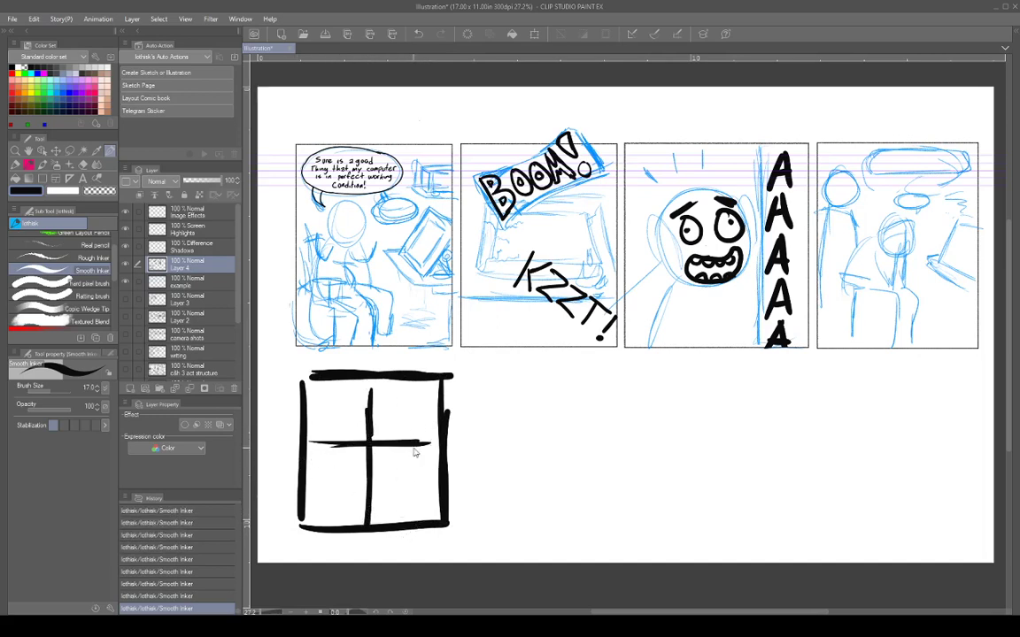
pyautogui.hotkey('ctrl', 'z')
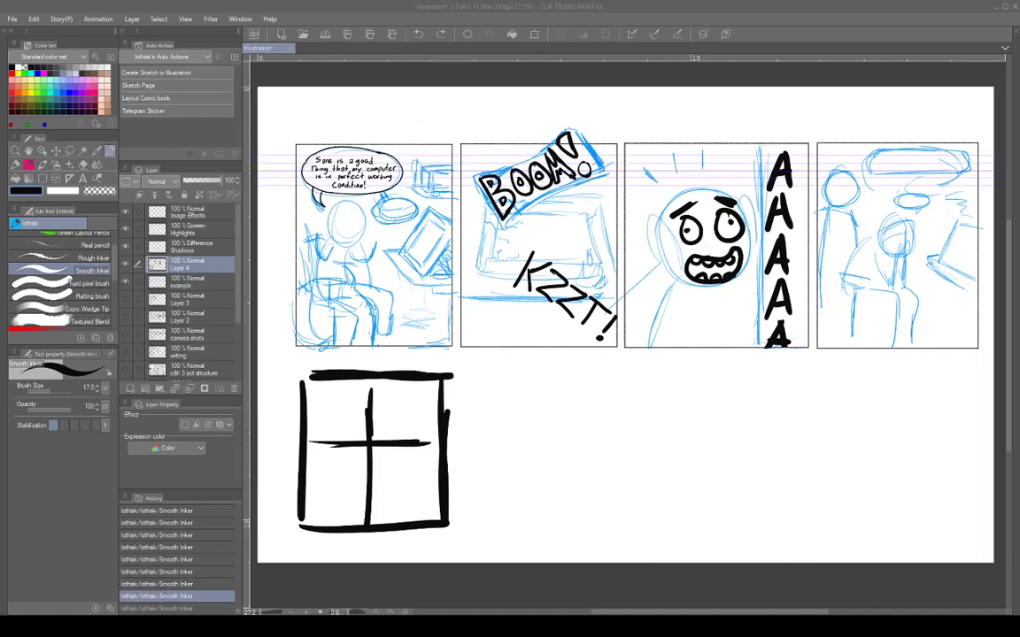
pyautogui.click(867, 158)
pyautogui.moveTo(366, 416)
pyautogui.mouseDown()
pyautogui.moveTo(371, 459)
pyautogui.moveTo(370, 423)
pyautogui.mouseUp()
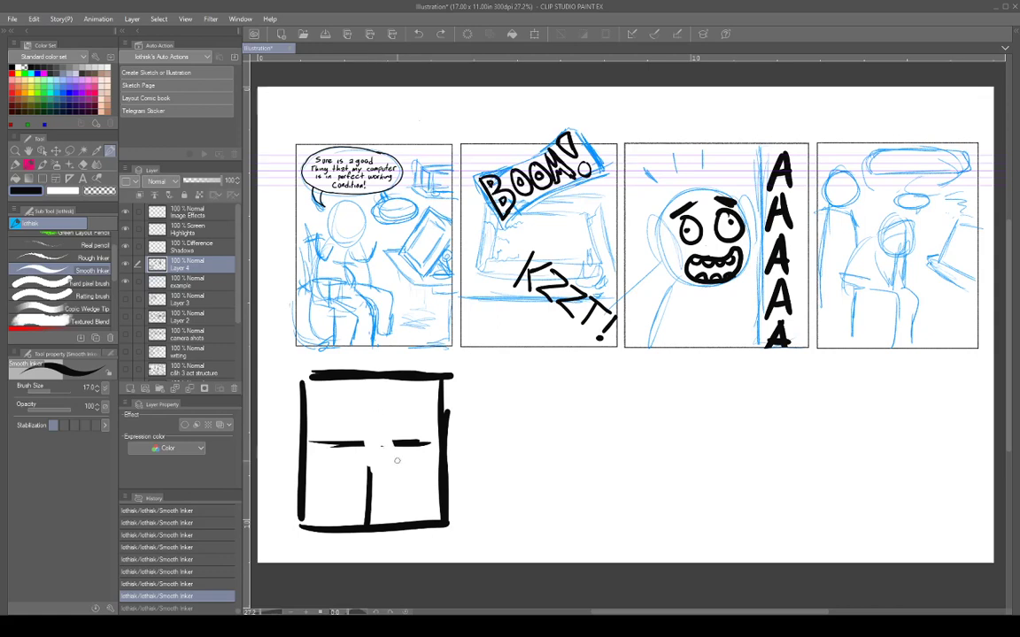
pyautogui.moveTo(365, 442)
pyautogui.mouseDown()
pyautogui.moveTo(402, 438)
pyautogui.moveTo(421, 446)
pyautogui.moveTo(371, 456)
pyautogui.moveTo(366, 512)
pyautogui.moveTo(362, 451)
pyautogui.moveTo(347, 455)
pyautogui.mouseUp()
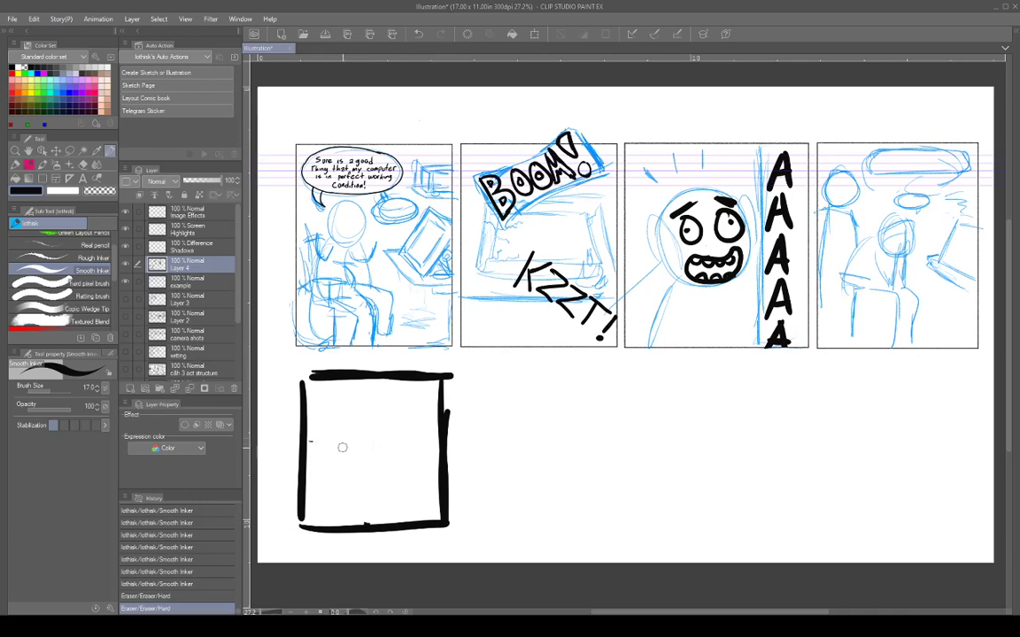
# Step: Divide the page frame into two stacked panels on the left and one tall panel on the right
pyautogui.moveTo(309, 450); pyautogui.dragTo(380, 449)
pyautogui.moveTo(378, 376); pyautogui.dragTo(378, 531)
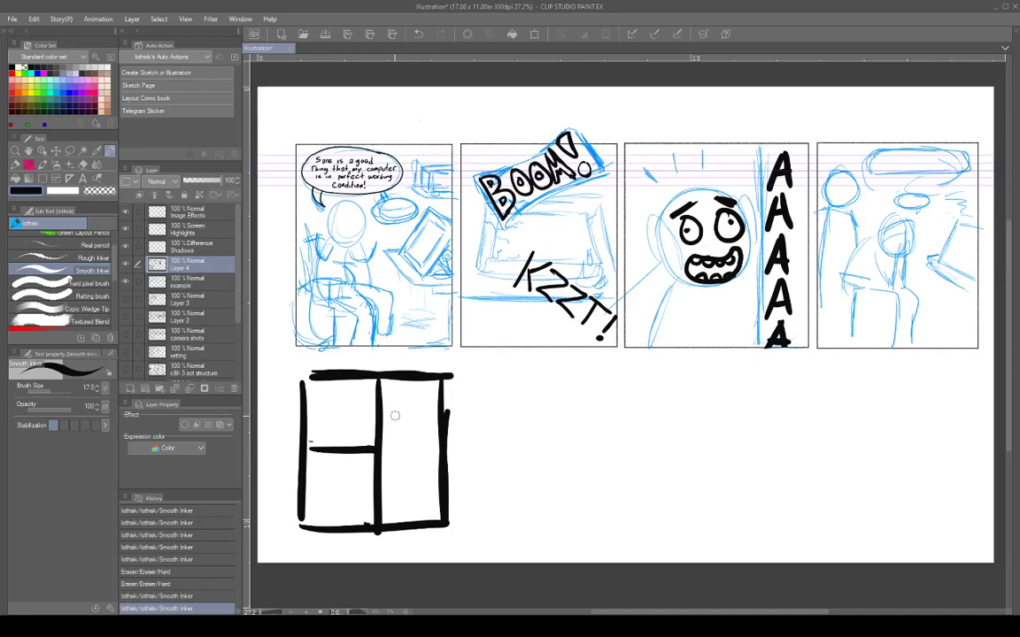
# Step: Ink small rightward and downward reading-direction arrows in the upper-left panel of the page frame, and erase both
pyautogui.moveTo(358, 412)
pyautogui.mouseDown()
pyautogui.moveTo(368, 412)
pyautogui.moveTo(364, 402)
pyautogui.moveTo(363, 420)
pyautogui.moveTo(370, 412)
pyautogui.mouseUp()
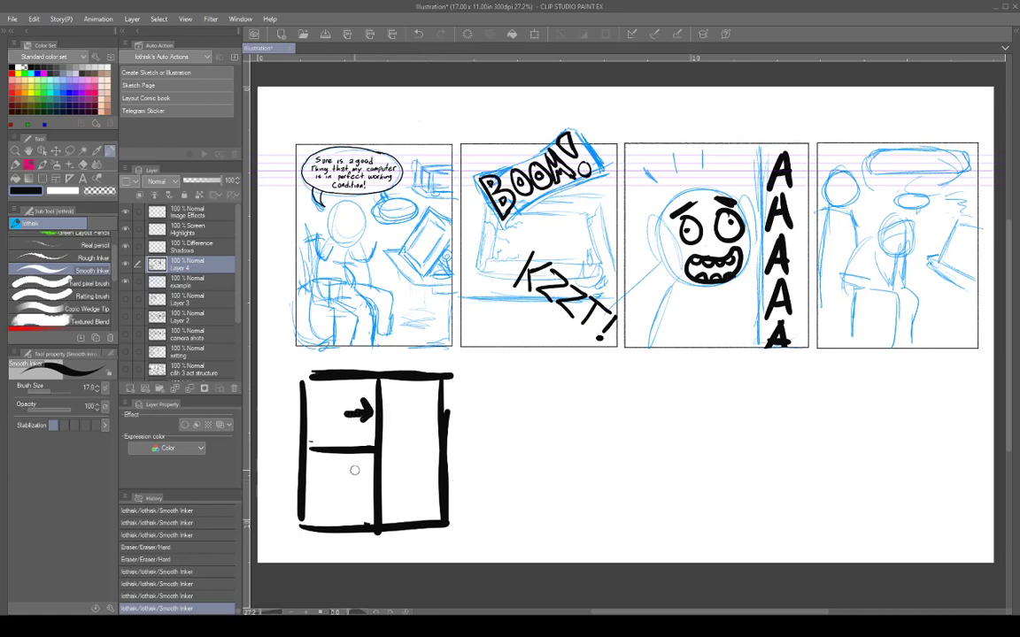
pyautogui.moveTo(339, 441)
pyautogui.mouseDown()
pyautogui.moveTo(340, 455)
pyautogui.moveTo(347, 444)
pyautogui.mouseUp()
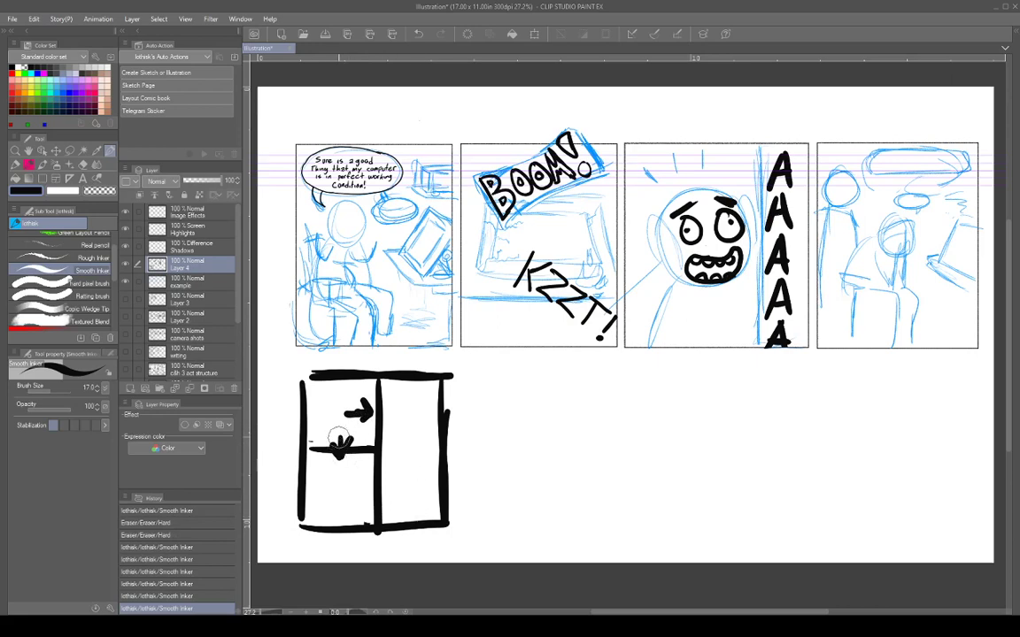
pyautogui.moveTo(341, 440)
pyautogui.mouseDown()
pyautogui.moveTo(337, 453)
pyautogui.moveTo(353, 441)
pyautogui.mouseUp()
pyautogui.moveTo(354, 427)
pyautogui.mouseDown()
pyautogui.moveTo(363, 415)
pyautogui.moveTo(372, 444)
pyautogui.moveTo(305, 449)
pyautogui.mouseUp()
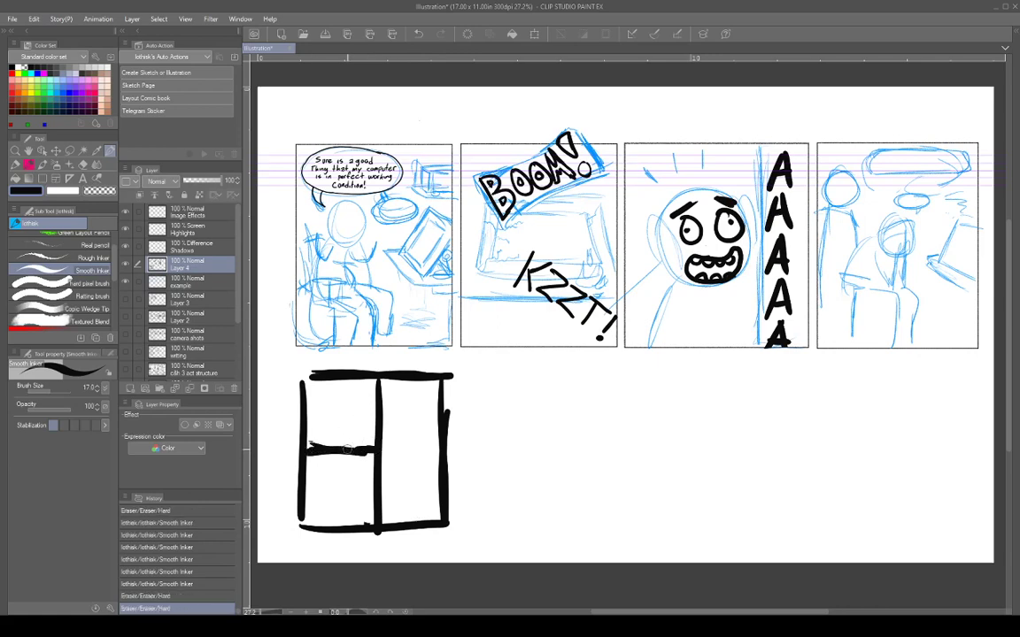
# Step: Ink small arrows crossing the page frame's vertical divider, rightward in the upper half and leftward in the lower half, and erase both
pyautogui.moveTo(364, 411)
pyautogui.mouseDown()
pyautogui.moveTo(396, 412)
pyautogui.moveTo(387, 417)
pyautogui.mouseUp()
pyautogui.moveTo(397, 479)
pyautogui.mouseDown()
pyautogui.moveTo(364, 482)
pyautogui.moveTo(370, 469)
pyautogui.moveTo(359, 486)
pyautogui.moveTo(368, 496)
pyautogui.mouseUp()
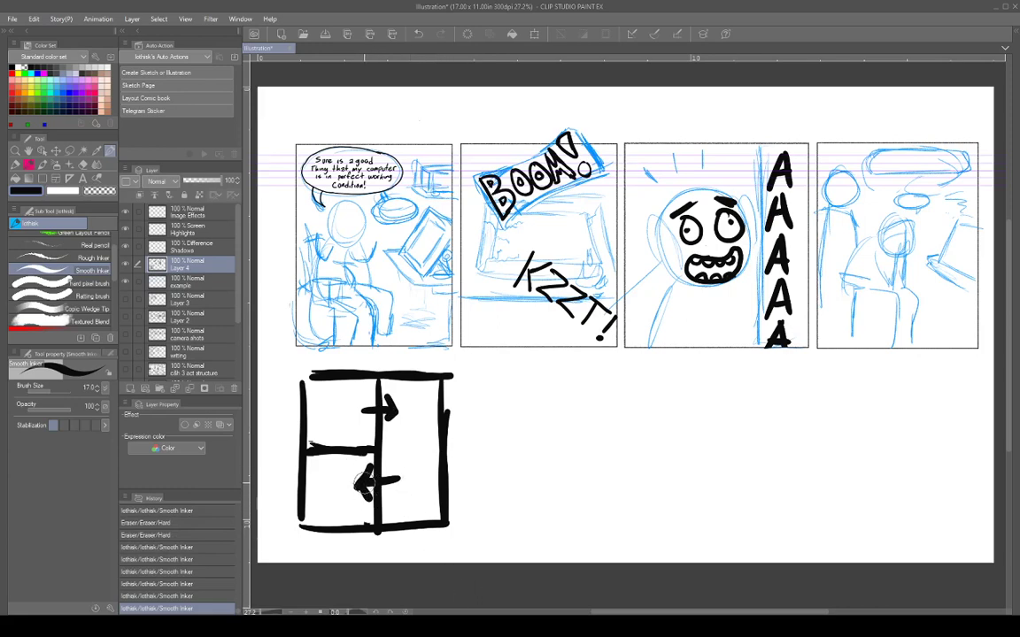
pyautogui.moveTo(363, 480)
pyautogui.mouseDown()
pyautogui.moveTo(358, 486)
pyautogui.moveTo(395, 483)
pyautogui.mouseUp()
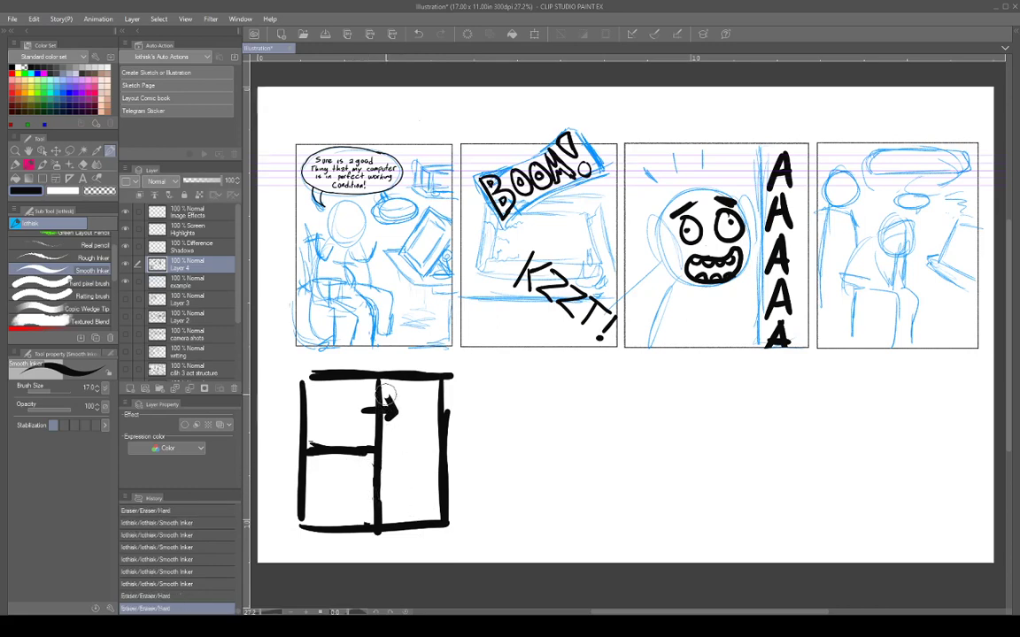
pyautogui.moveTo(386, 398)
pyautogui.mouseDown()
pyautogui.moveTo(389, 412)
pyautogui.moveTo(369, 425)
pyautogui.mouseUp()
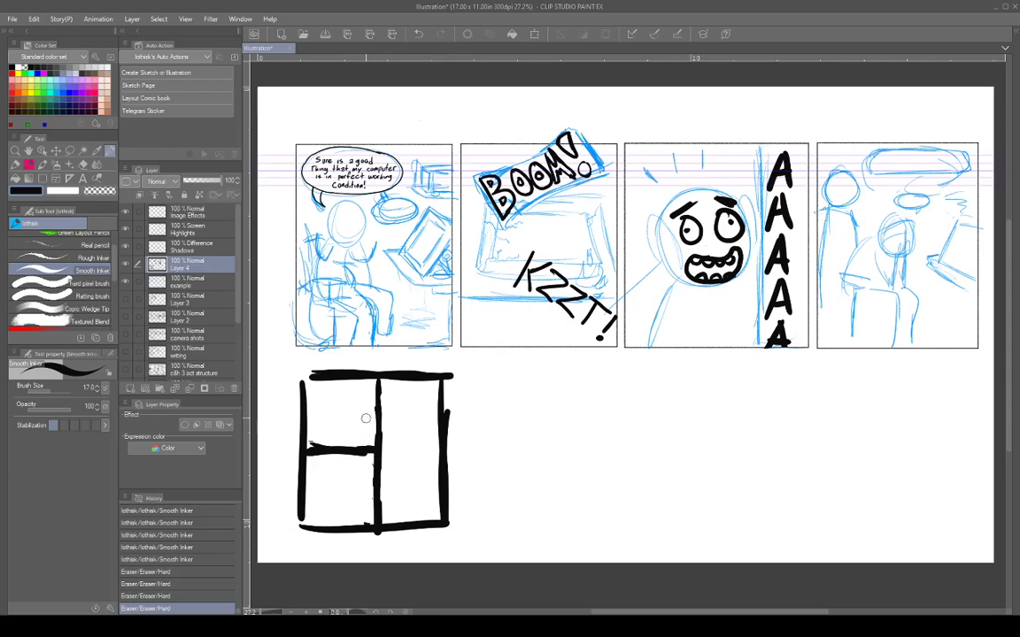
# Step: Ink two competing curved reading-path arrows: upper-left panel through the tall panel to lower-left, and upper-left down through lower-left to the tall panel
pyautogui.moveTo(357, 411)
pyautogui.mouseDown()
pyautogui.moveTo(402, 438)
pyautogui.moveTo(393, 467)
pyautogui.moveTo(363, 499)
pyautogui.mouseUp()
pyautogui.moveTo(330, 403)
pyautogui.mouseDown()
pyautogui.moveTo(324, 505)
pyautogui.moveTo(405, 501)
pyautogui.moveTo(402, 484)
pyautogui.moveTo(409, 506)
pyautogui.mouseUp()
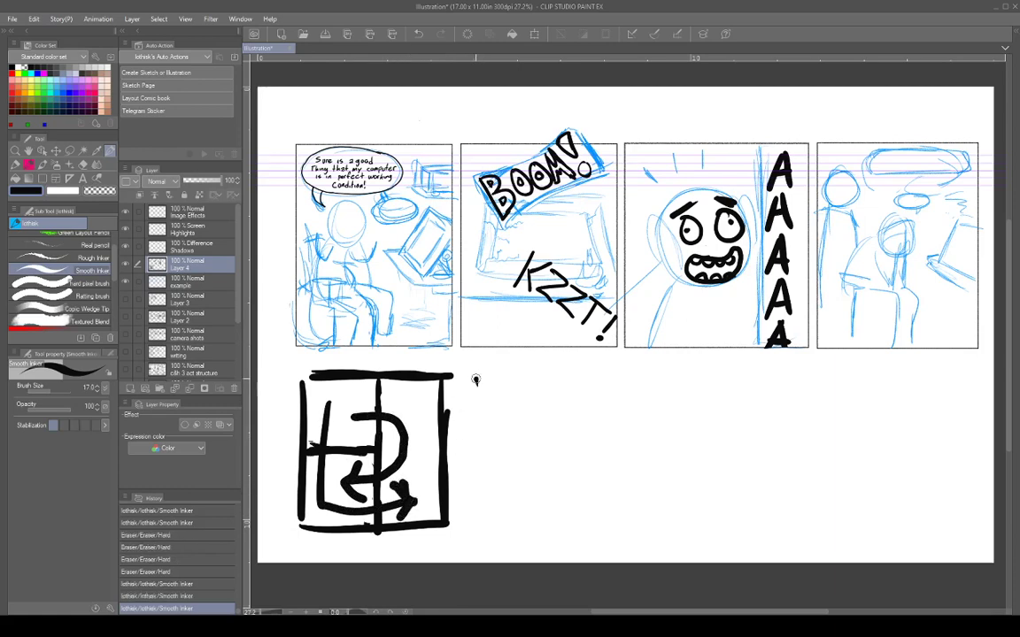
# Step: Hand-letter "DONT STACK ON" in large black capitals beside the upper half of the page frame
pyautogui.moveTo(475, 380); pyautogui.dragTo(475, 446)
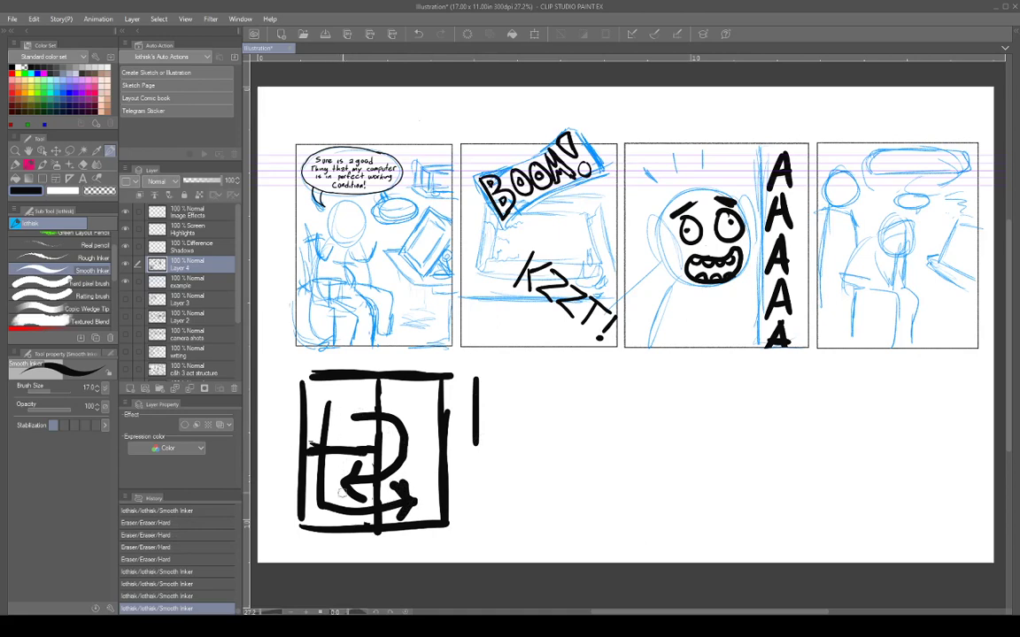
pyautogui.moveTo(475, 381)
pyautogui.mouseDown()
pyautogui.moveTo(475, 447)
pyautogui.moveTo(485, 391)
pyautogui.moveTo(471, 434)
pyautogui.moveTo(510, 412)
pyautogui.moveTo(528, 438)
pyautogui.mouseUp()
pyautogui.moveTo(528, 391); pyautogui.dragTo(590, 394)
pyautogui.moveTo(574, 395); pyautogui.dragTo(573, 438)
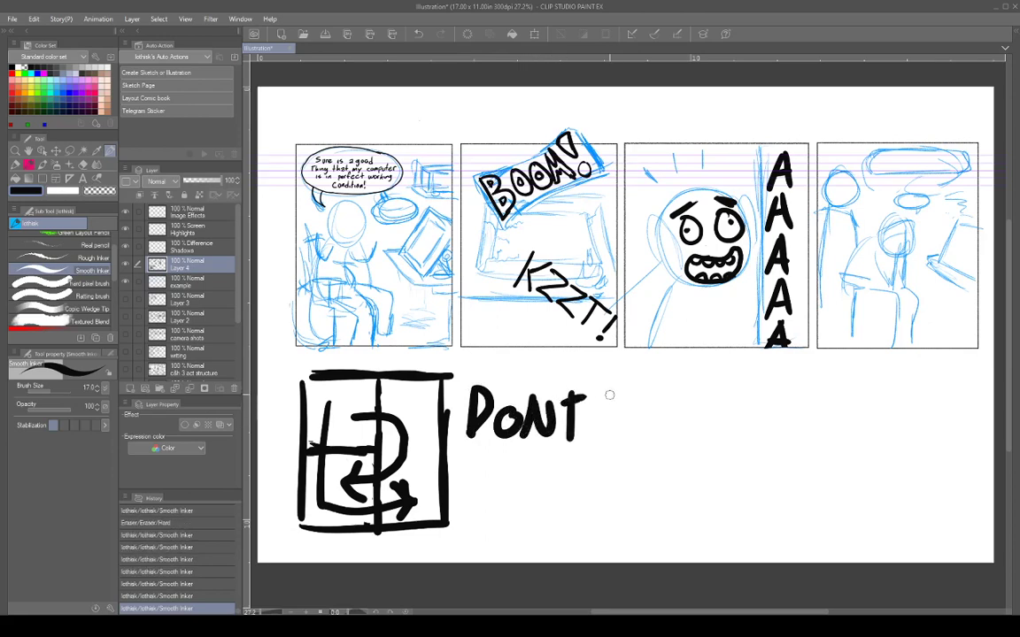
pyautogui.moveTo(629, 396); pyautogui.dragTo(608, 441)
pyautogui.moveTo(655, 394)
pyautogui.mouseDown()
pyautogui.moveTo(651, 439)
pyautogui.moveTo(672, 393)
pyautogui.moveTo(667, 447)
pyautogui.mouseUp()
pyautogui.moveTo(688, 398)
pyautogui.mouseDown()
pyautogui.moveTo(697, 442)
pyautogui.moveTo(693, 424)
pyautogui.mouseUp()
pyautogui.moveTo(723, 395)
pyautogui.mouseDown()
pyautogui.moveTo(700, 425)
pyautogui.moveTo(734, 437)
pyautogui.mouseUp()
pyautogui.moveTo(746, 392)
pyautogui.mouseDown()
pyautogui.moveTo(738, 444)
pyautogui.moveTo(746, 422)
pyautogui.mouseUp()
pyautogui.moveTo(746, 422); pyautogui.dragTo(772, 440)
pyautogui.moveTo(808, 399)
pyautogui.mouseDown()
pyautogui.moveTo(819, 418)
pyautogui.moveTo(806, 397)
pyautogui.mouseUp()
pyautogui.moveTo(836, 400)
pyautogui.mouseDown()
pyautogui.moveTo(827, 447)
pyautogui.moveTo(861, 443)
pyautogui.mouseUp()
pyautogui.moveTo(863, 442); pyautogui.dragTo(864, 396)
# Step: Hand-letter "THE LEFT!" in large black capitals below the "DONT STACK ON" line
pyautogui.moveTo(502, 466)
pyautogui.mouseDown()
pyautogui.moveTo(502, 512)
pyautogui.moveTo(536, 474)
pyautogui.moveTo(543, 529)
pyautogui.mouseUp()
pyautogui.moveTo(575, 466)
pyautogui.mouseDown()
pyautogui.moveTo(575, 529)
pyautogui.moveTo(575, 496)
pyautogui.mouseUp()
pyautogui.moveTo(588, 469)
pyautogui.mouseDown()
pyautogui.moveTo(587, 529)
pyautogui.moveTo(607, 469)
pyautogui.moveTo(605, 498)
pyautogui.mouseUp()
pyautogui.moveTo(589, 528); pyautogui.dragTo(607, 528)
pyautogui.moveTo(629, 464); pyautogui.dragTo(652, 531)
pyautogui.moveTo(668, 464)
pyautogui.mouseDown()
pyautogui.moveTo(669, 532)
pyautogui.moveTo(693, 465)
pyautogui.mouseUp()
pyautogui.moveTo(669, 497)
pyautogui.mouseDown()
pyautogui.moveTo(689, 497)
pyautogui.moveTo(693, 531)
pyautogui.mouseUp()
pyautogui.moveTo(704, 476); pyautogui.dragTo(704, 536)
pyautogui.moveTo(704, 475)
pyautogui.mouseDown()
pyautogui.moveTo(743, 475)
pyautogui.moveTo(730, 503)
pyautogui.moveTo(778, 480)
pyautogui.mouseUp()
pyautogui.moveTo(747, 480); pyautogui.dragTo(747, 539)
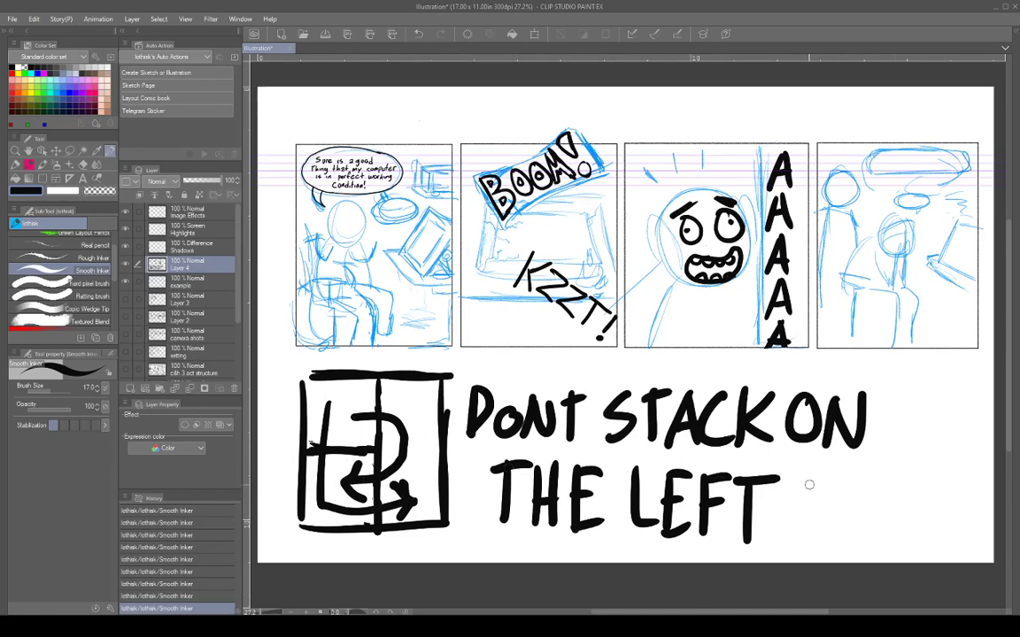
pyautogui.moveTo(811, 471); pyautogui.dragTo(801, 515)
pyautogui.click(795, 531)
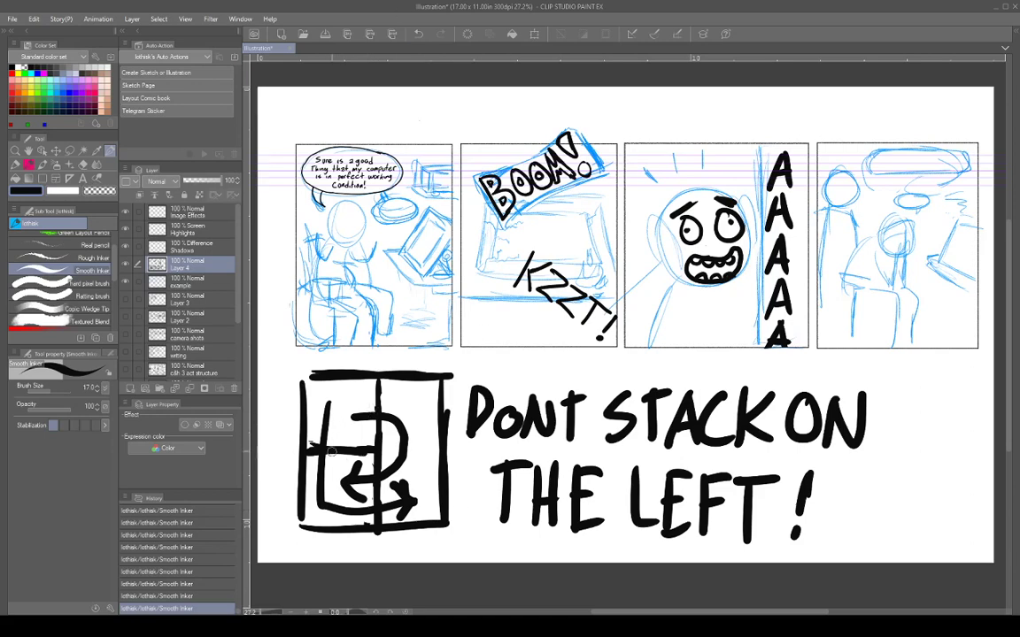
# Step: Try a small downward arrow across the divider between the two stacked left panels, erase it and redraw the divider
pyautogui.moveTo(337, 434); pyautogui.dragTo(347, 448)
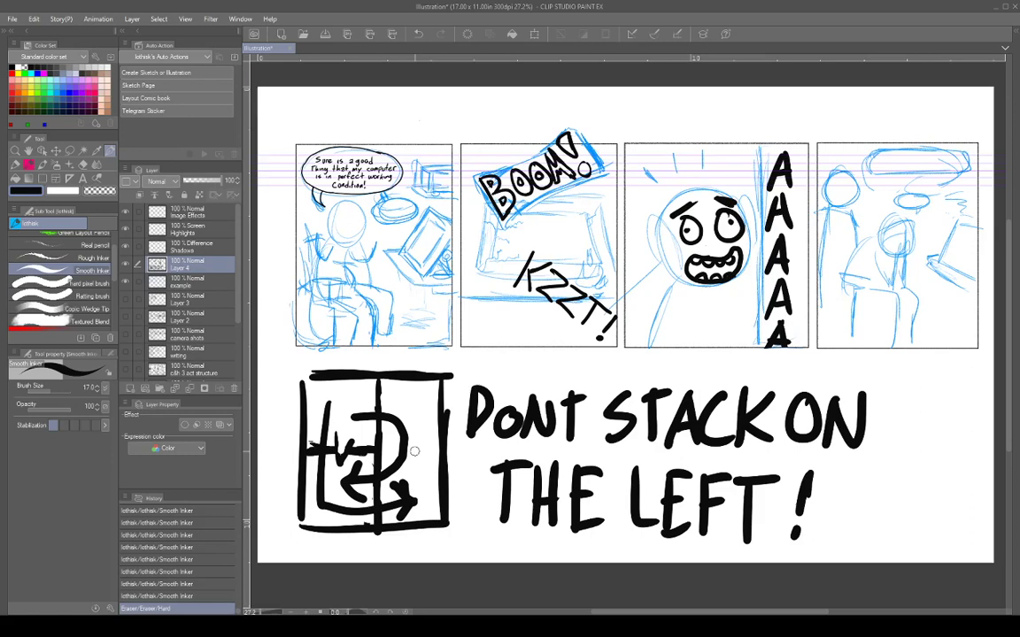
pyautogui.moveTo(302, 398)
pyautogui.mouseDown()
pyautogui.moveTo(305, 412)
pyautogui.moveTo(302, 401)
pyautogui.mouseUp()
pyautogui.moveTo(340, 460); pyautogui.dragTo(349, 456)
pyautogui.moveTo(341, 460); pyautogui.dragTo(352, 454)
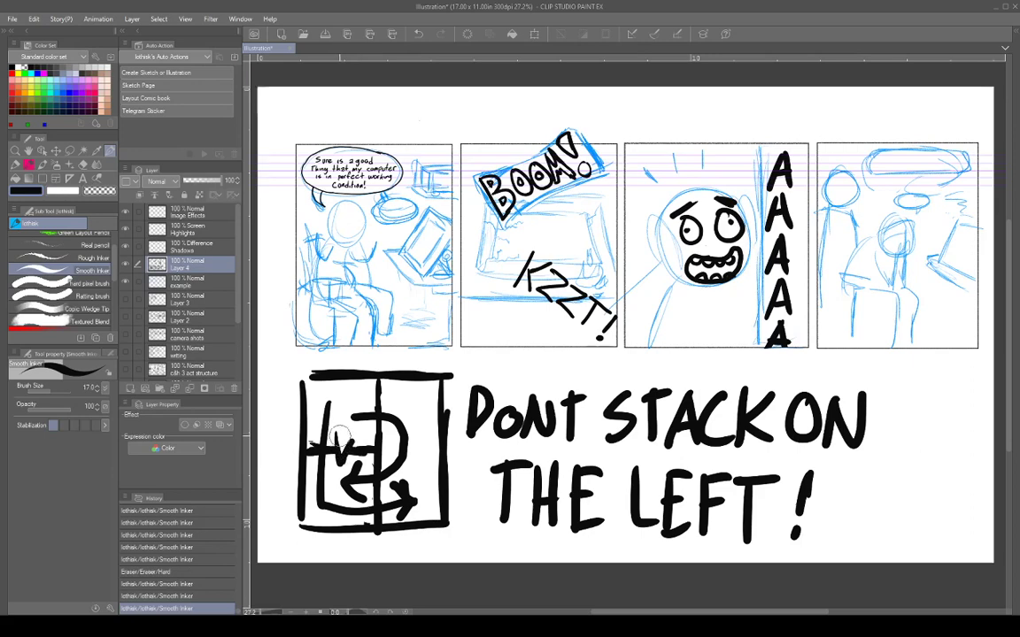
pyautogui.moveTo(303, 397); pyautogui.dragTo(370, 450)
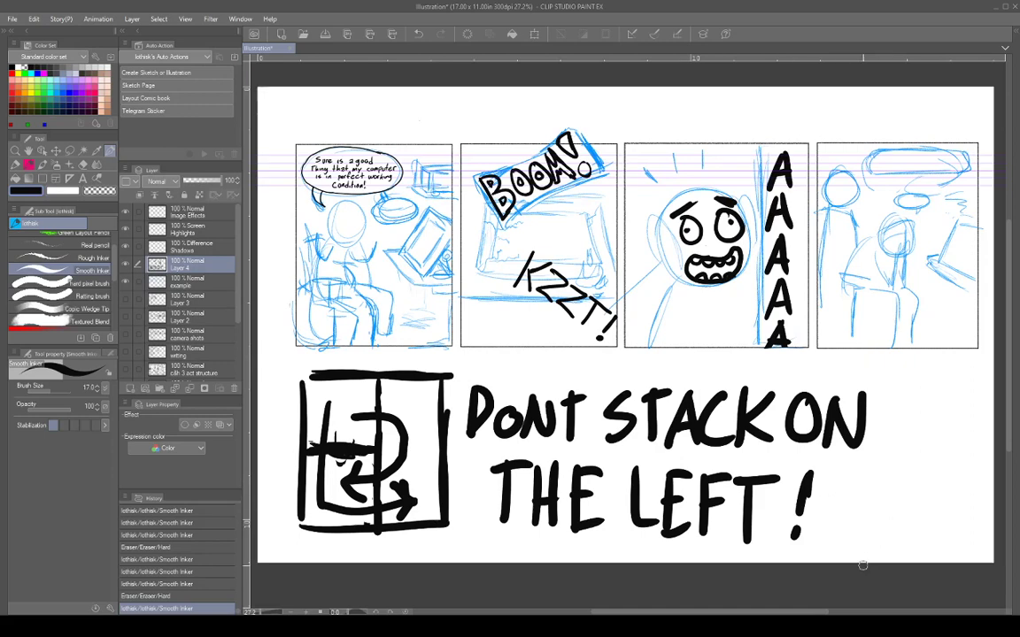
# Step: Close the gap at the upper-left corner of the page frame with an ink stroke
pyautogui.moveTo(689, 329); pyautogui.dragTo(683, 336)
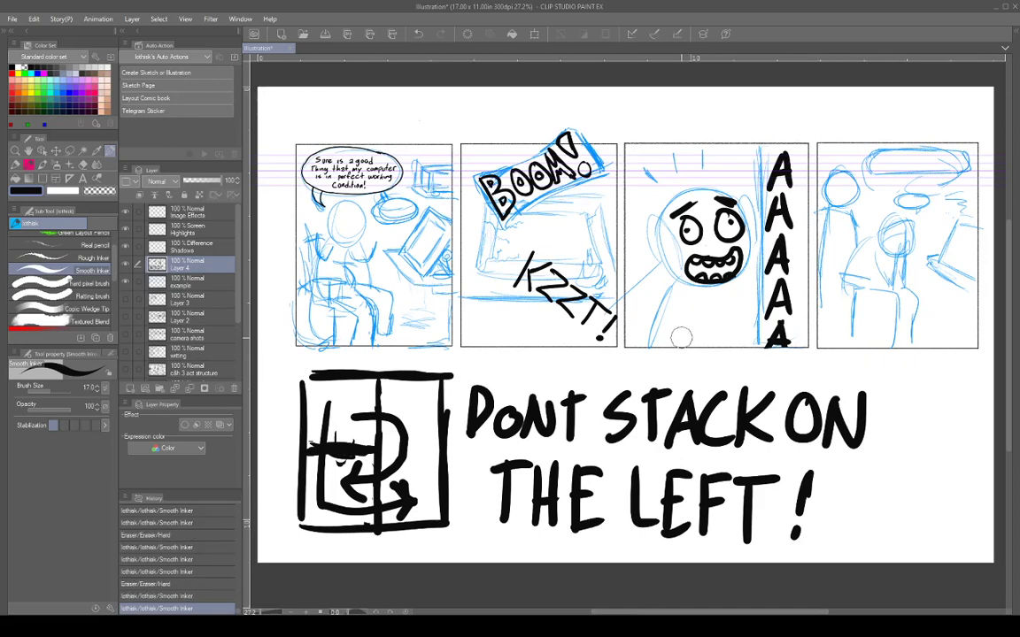
pyautogui.moveTo(682, 329); pyautogui.dragTo(691, 340)
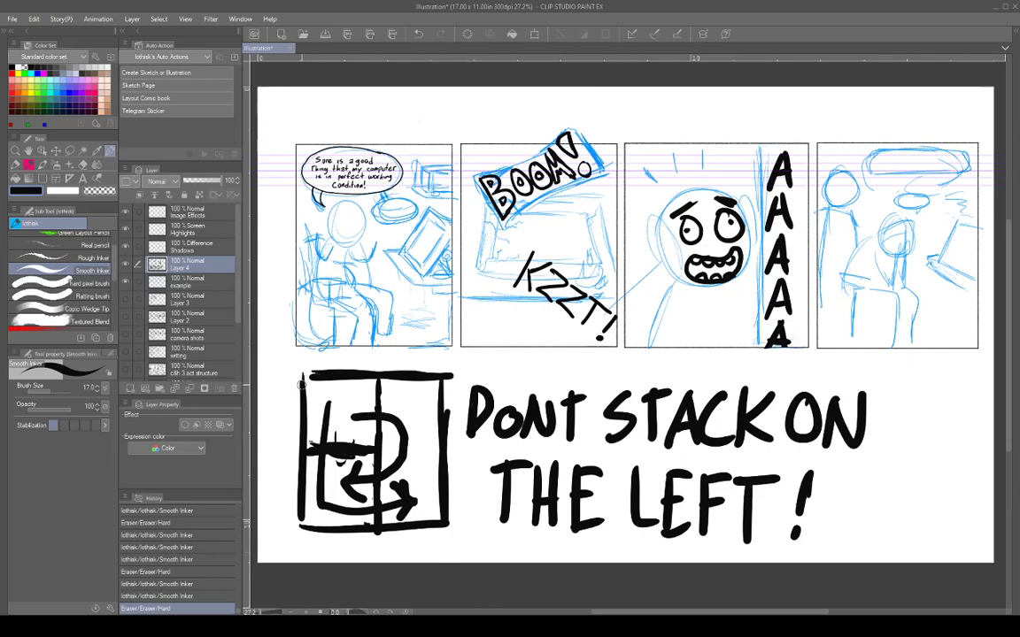
pyautogui.moveTo(302, 385); pyautogui.dragTo(326, 376)
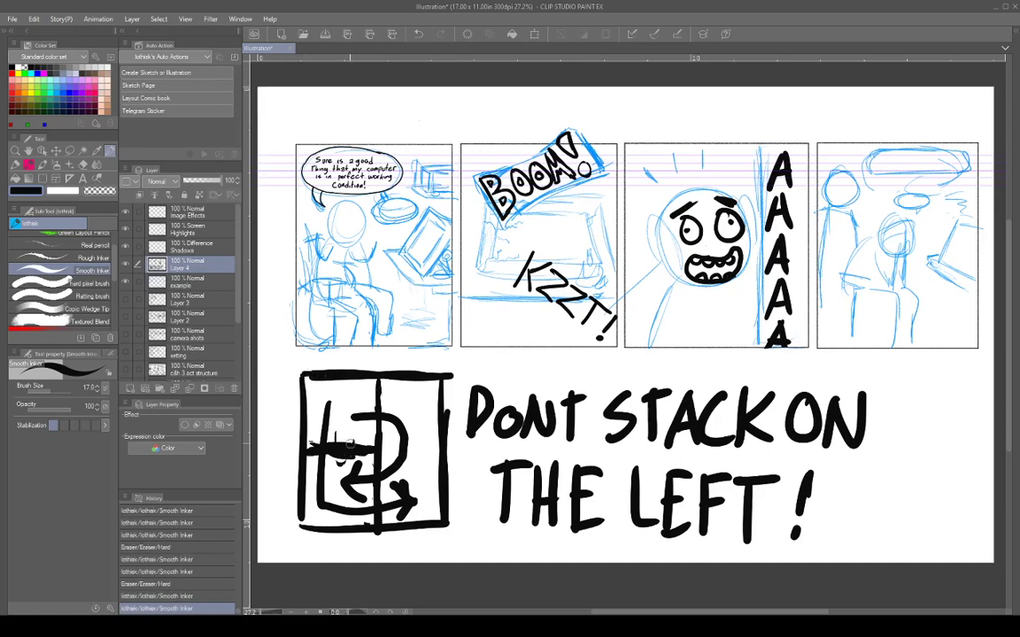